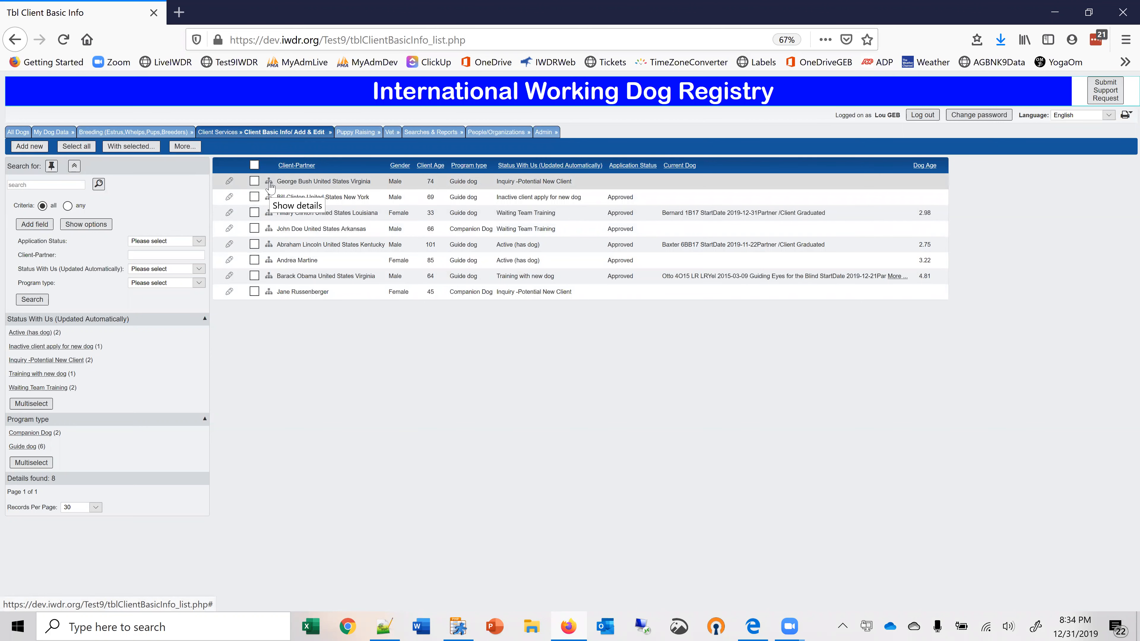
# Review the first listed client's Applications and Equipment details, and view the Edit Application list.
pyautogui.click(270, 185)
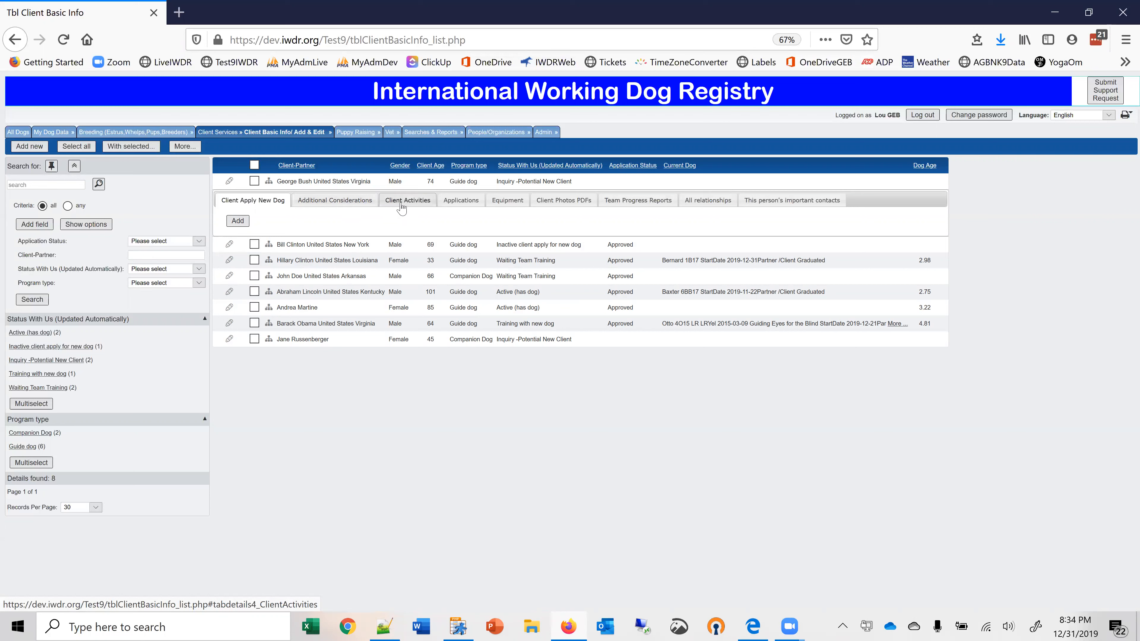
pyautogui.click(461, 203)
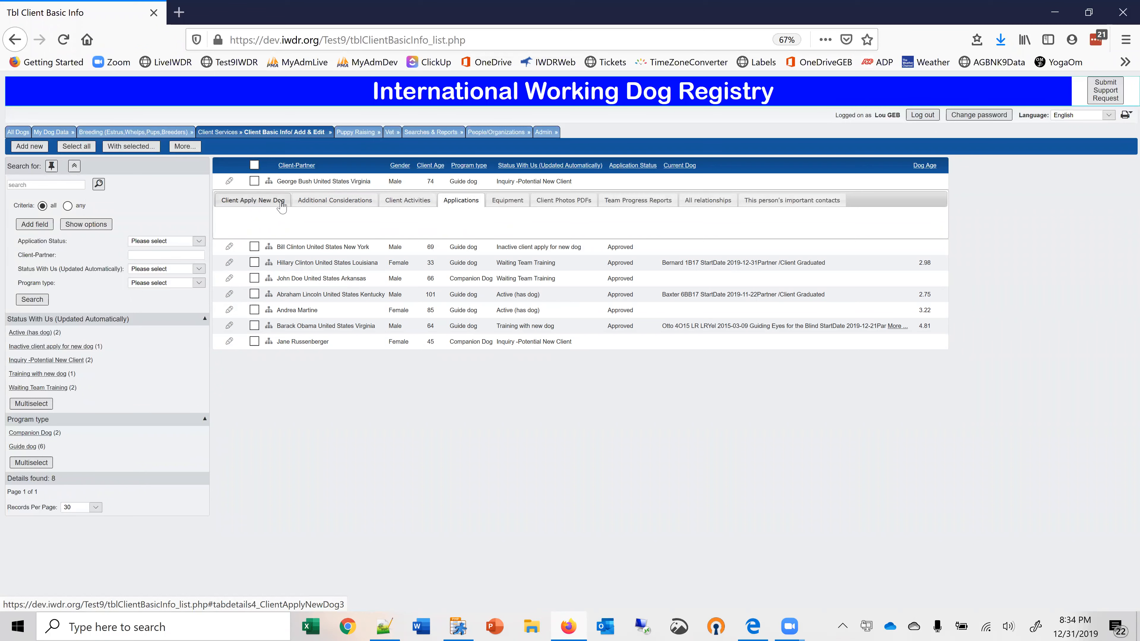
pyautogui.click(499, 203)
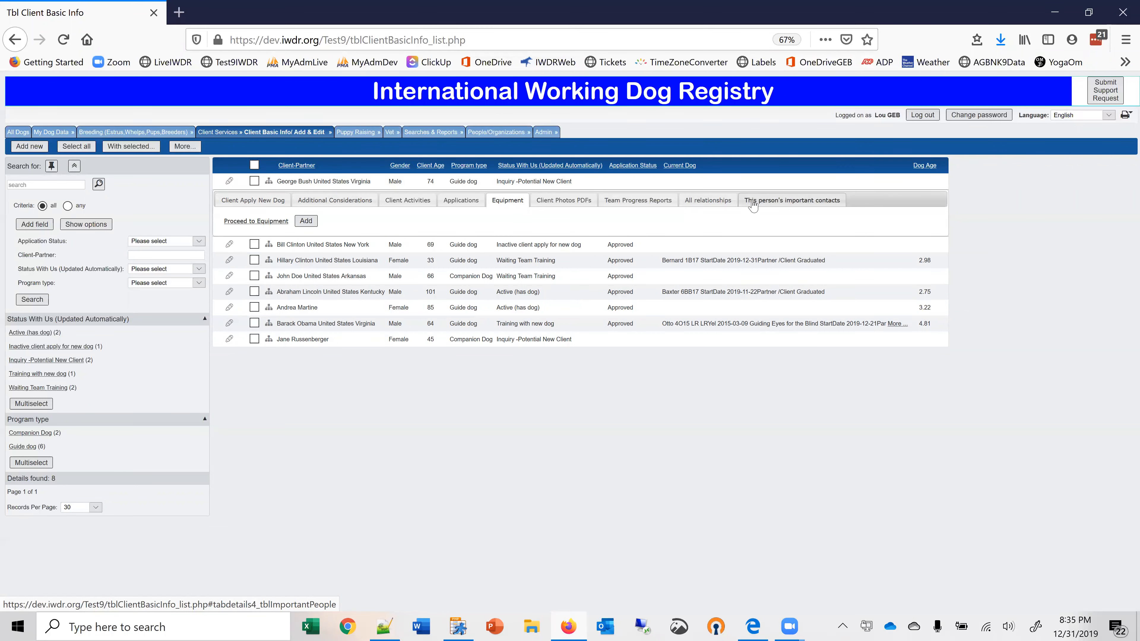
pyautogui.moveTo(271, 146)
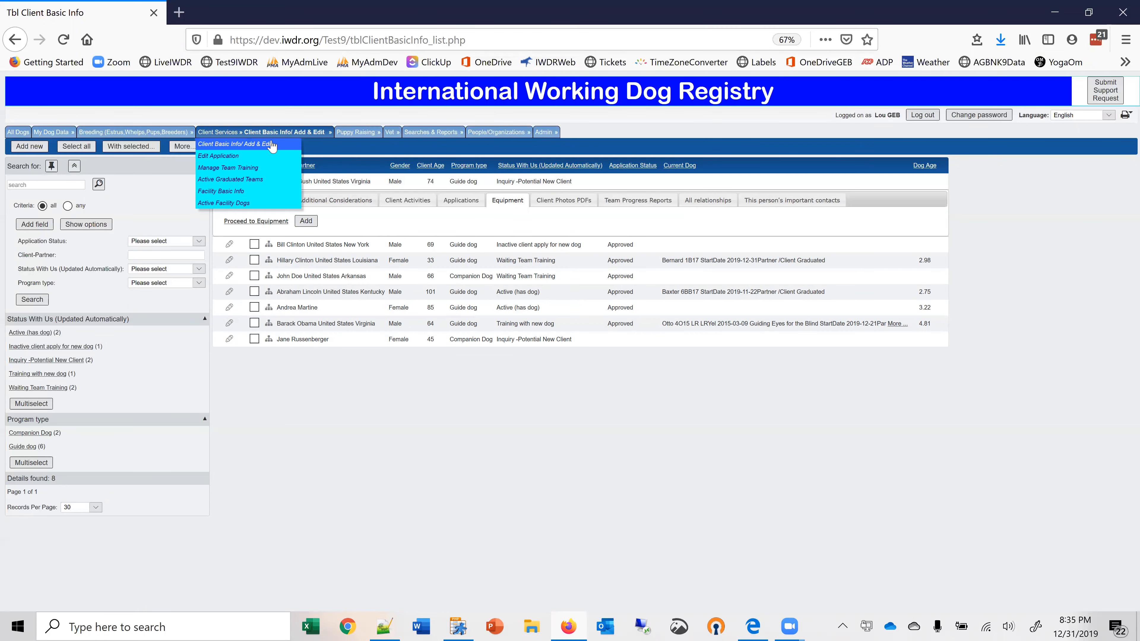
pyautogui.click(228, 159)
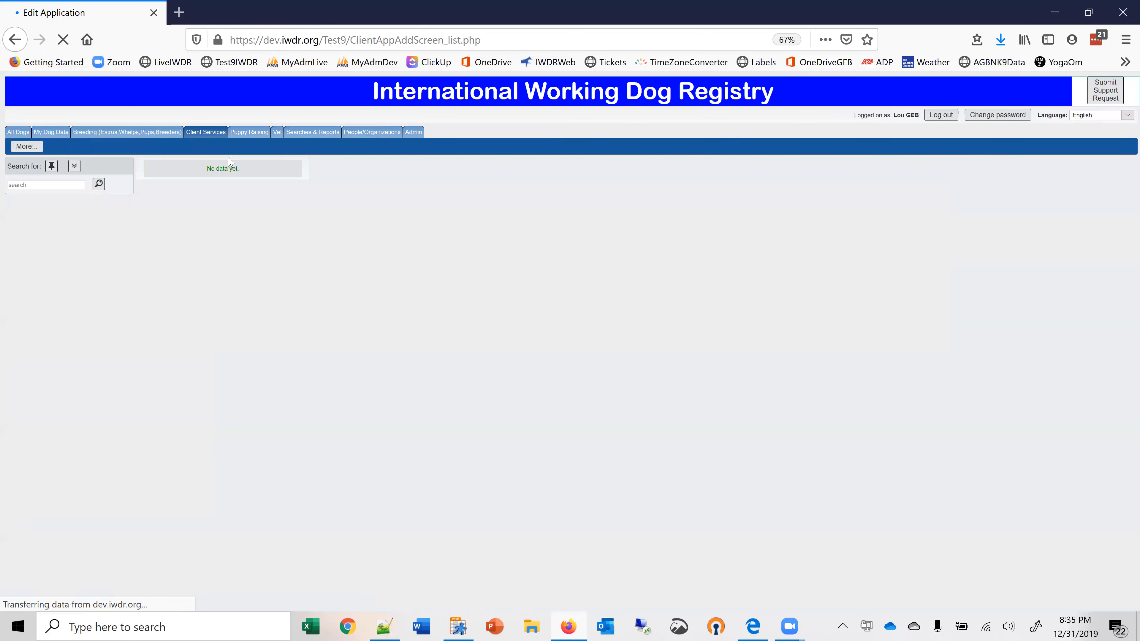
# Start a new record from the Client Basic Info list and enter the client's full name as Client-Partner.
pyautogui.moveTo(279, 132)
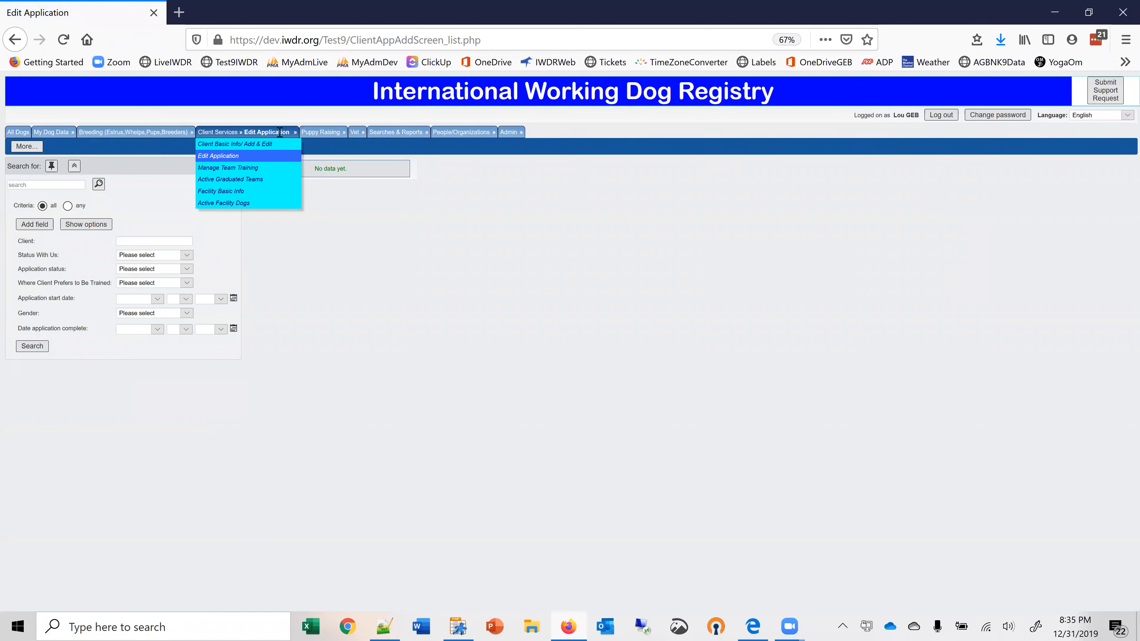
pyautogui.click(231, 145)
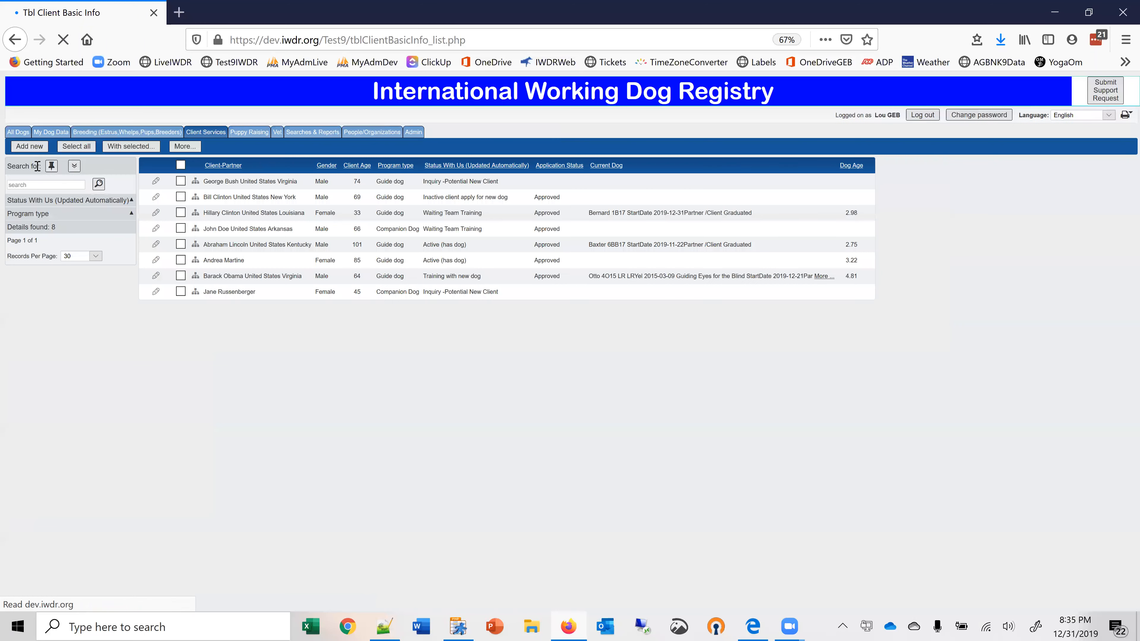
pyautogui.click(29, 147)
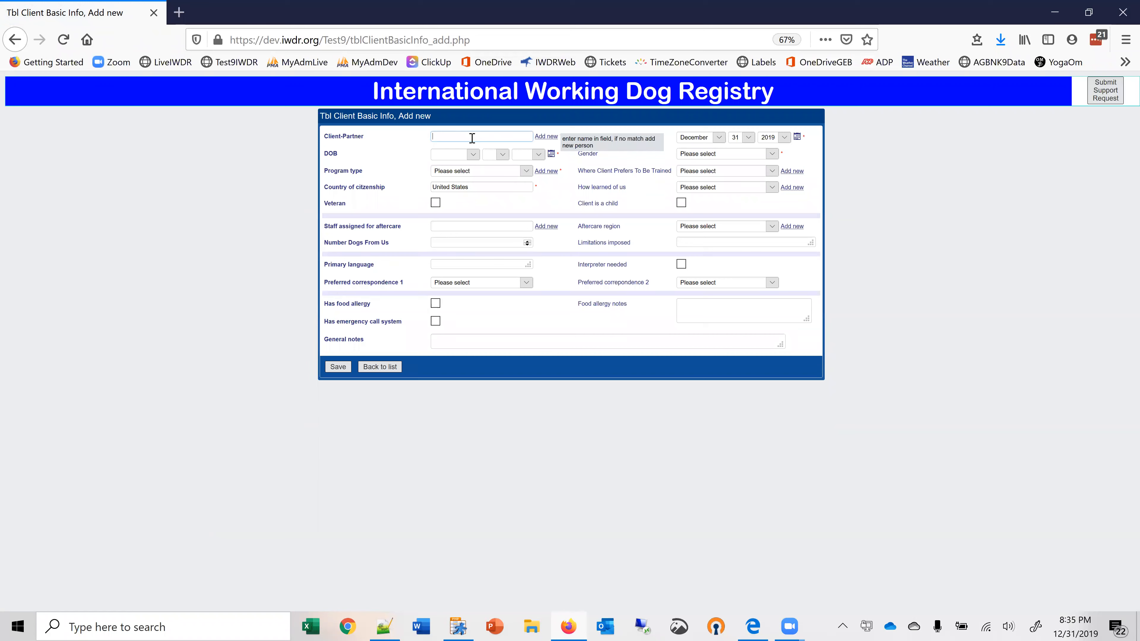
pyautogui.write('Betty Boop')
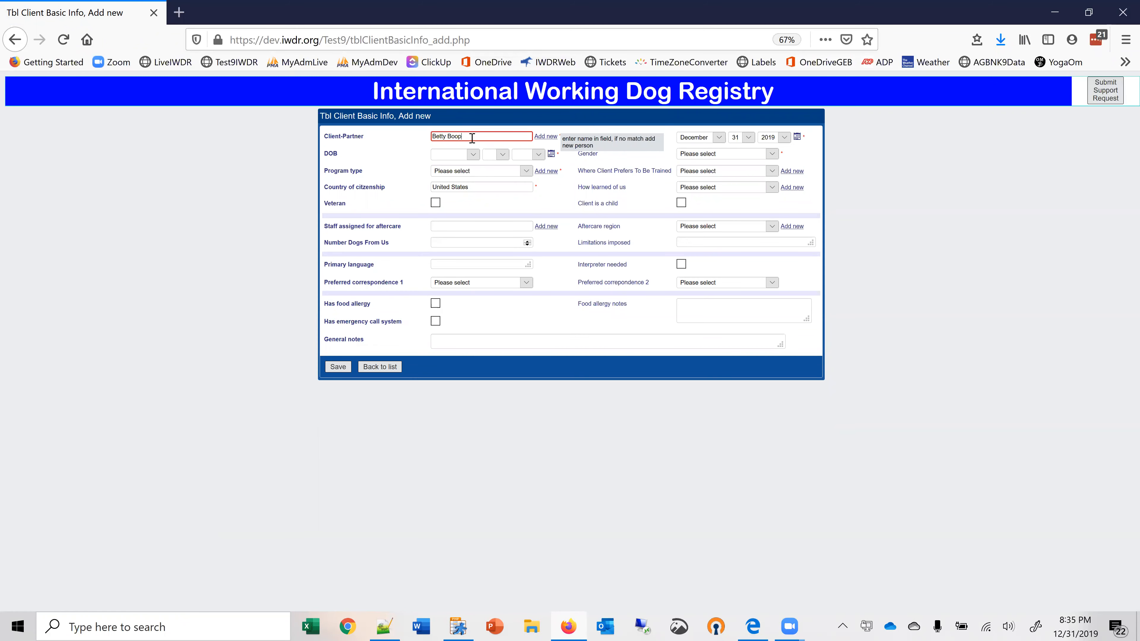
# Create and save a new person record for the client with the first and last name and the state California.
pyautogui.click(543, 136)
pyautogui.click(415, 323)
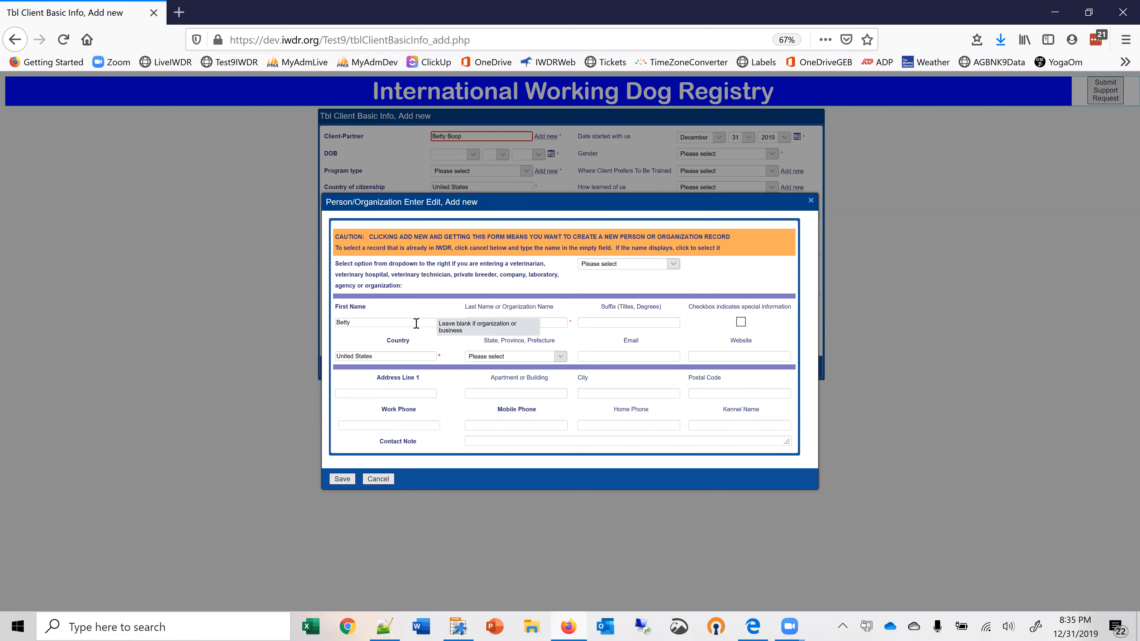
pyautogui.click(449, 312)
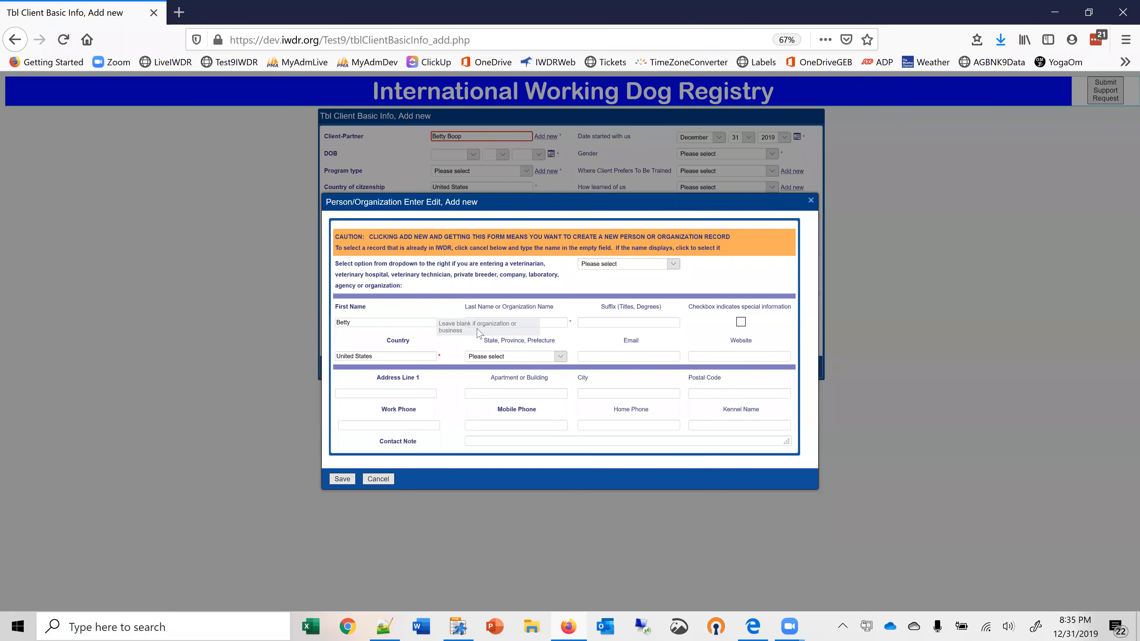
pyautogui.click(487, 323)
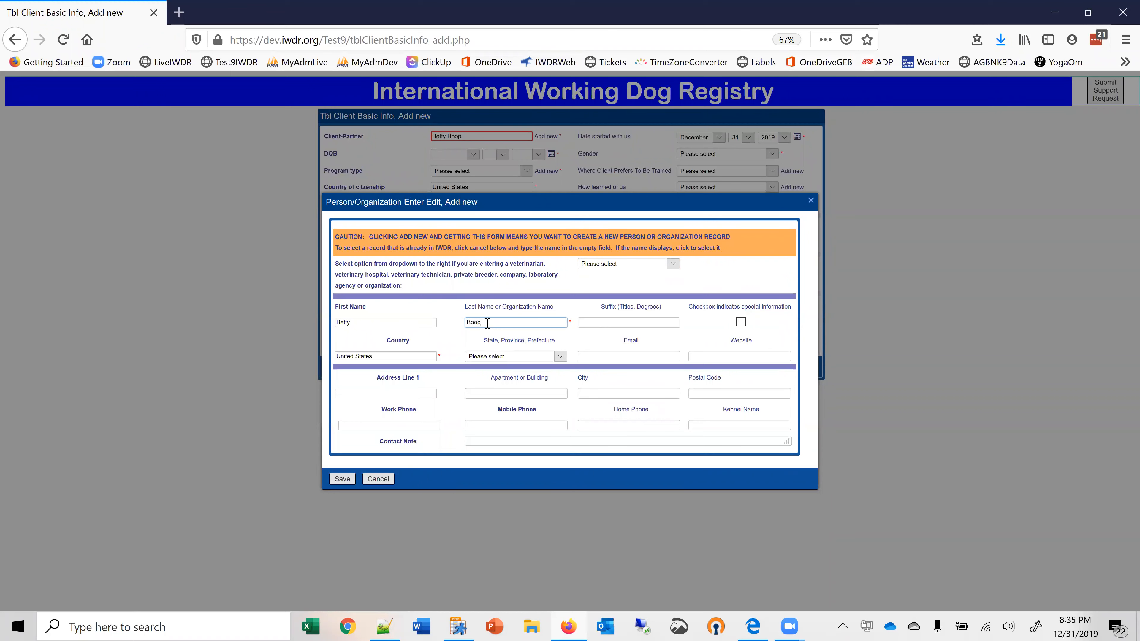
pyautogui.click(560, 359)
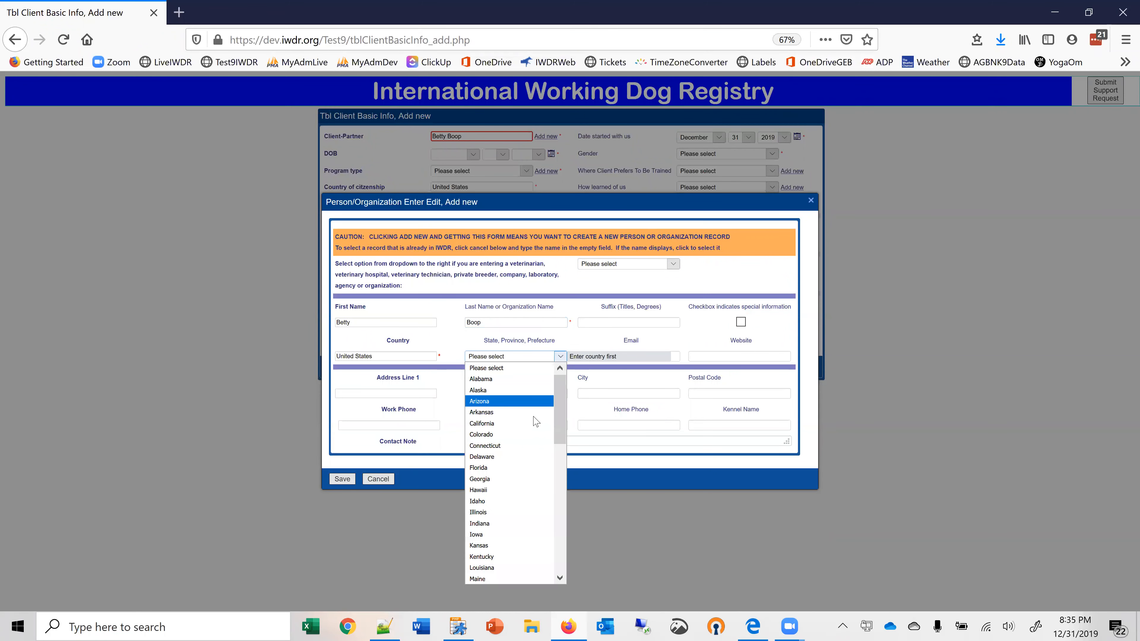
pyautogui.click(496, 424)
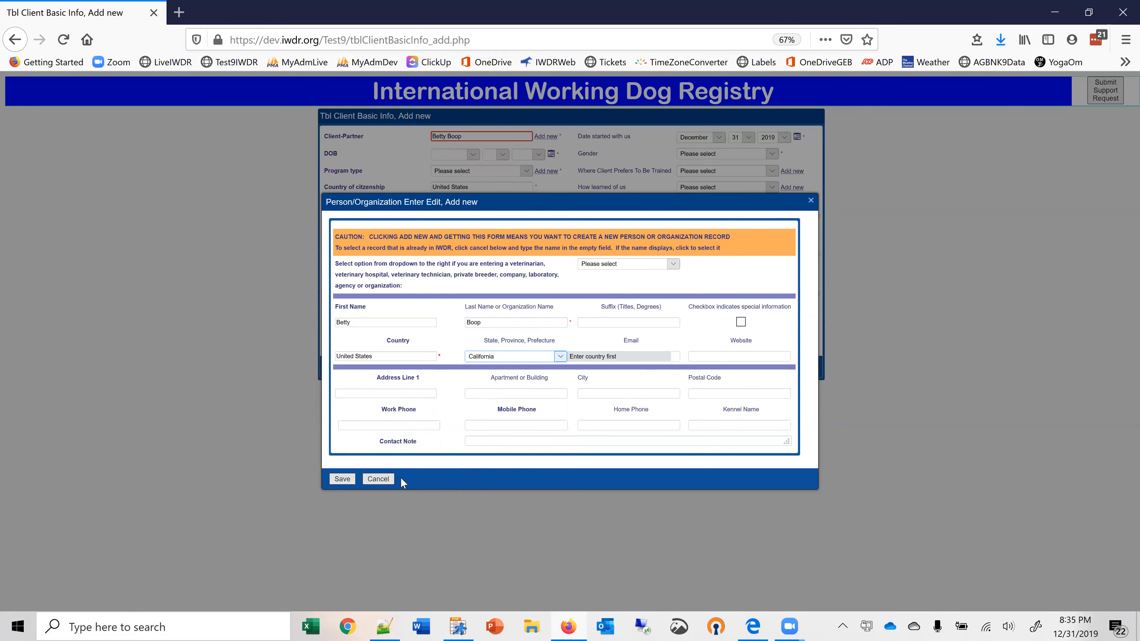
pyautogui.click(344, 480)
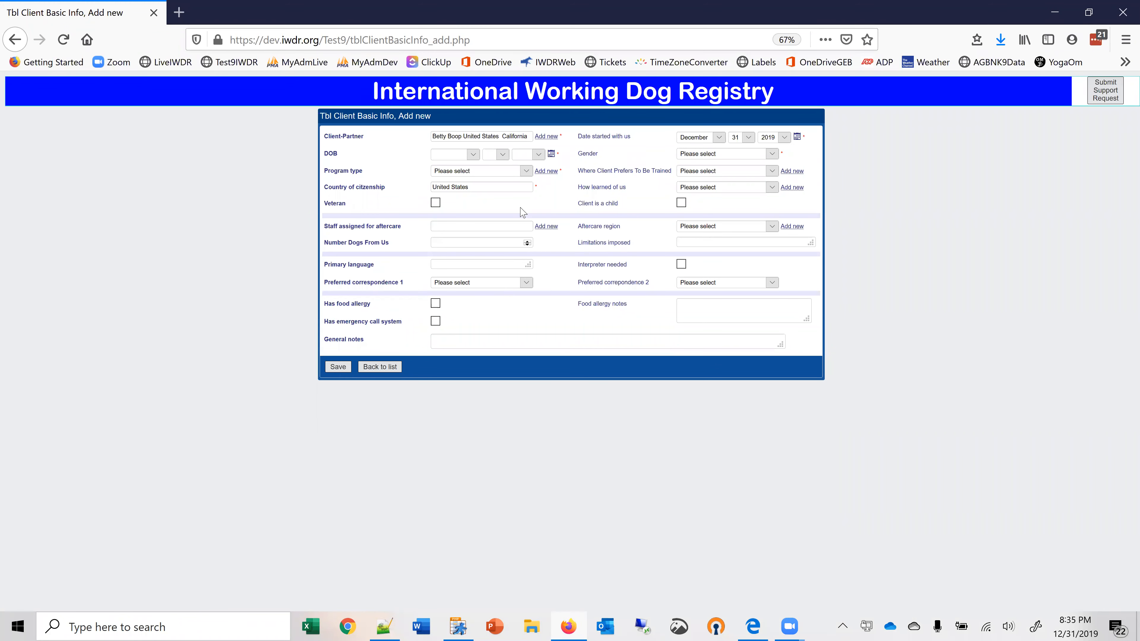
# Enter the client's date of birth and set the gender to Female.
pyautogui.click(473, 154)
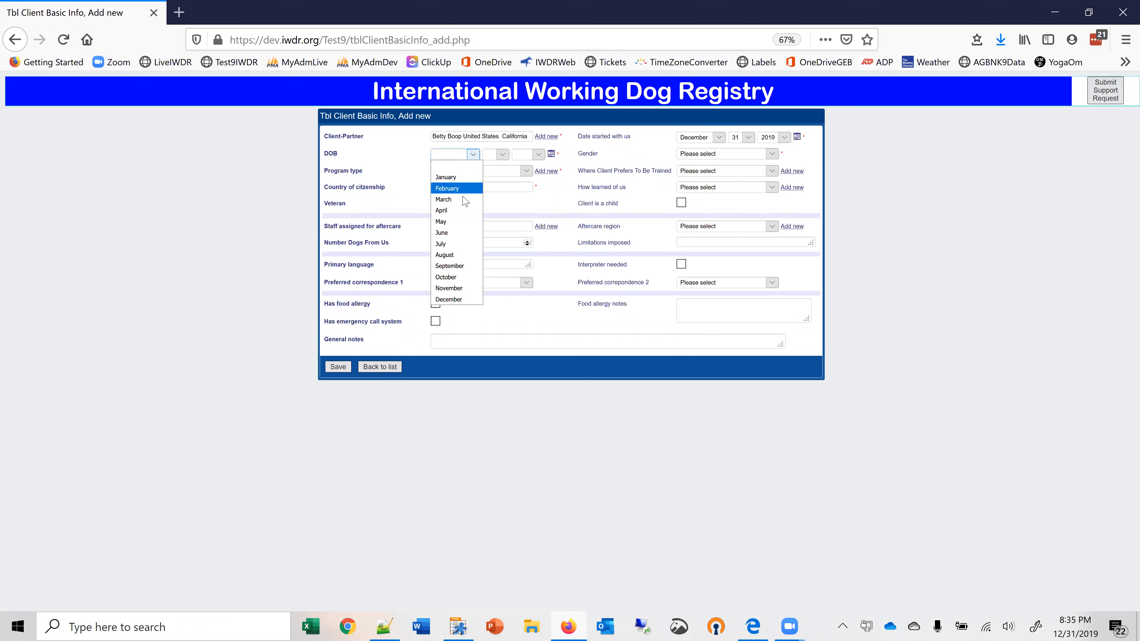
pyautogui.click(448, 210)
pyautogui.click(502, 156)
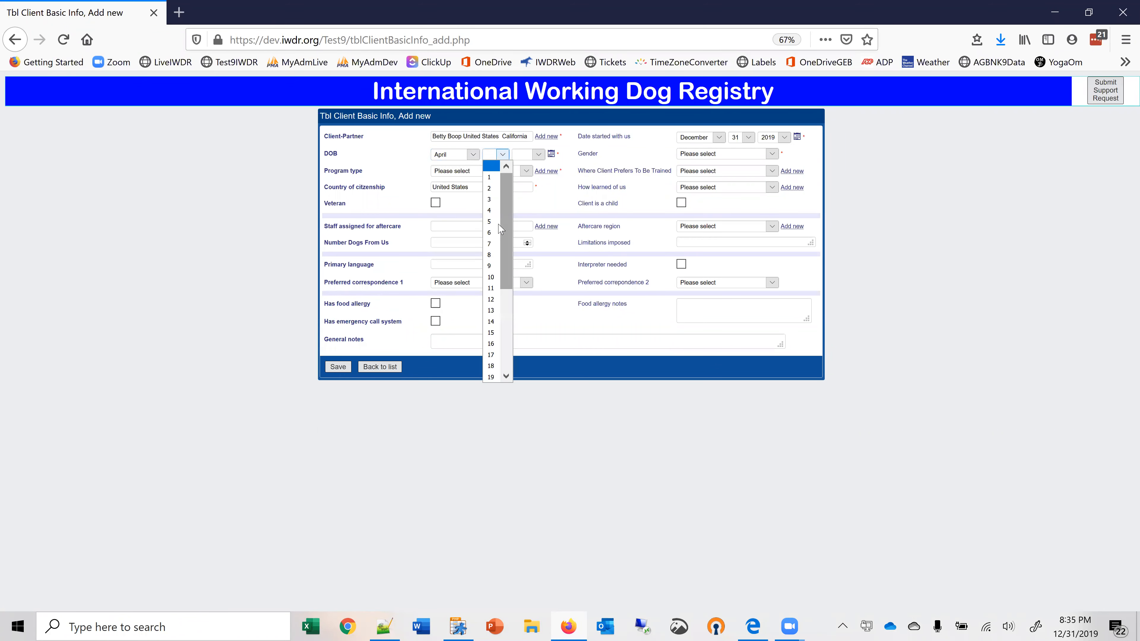
pyautogui.click(490, 243)
pyautogui.click(538, 154)
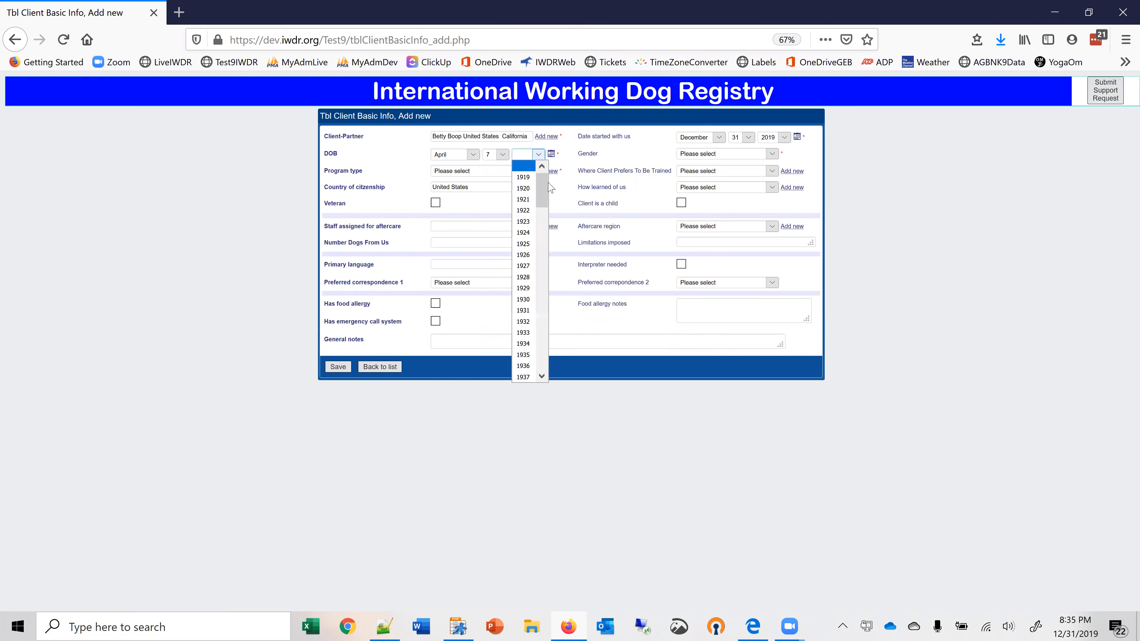
pyautogui.moveTo(546, 206); pyautogui.dragTo(545, 333)
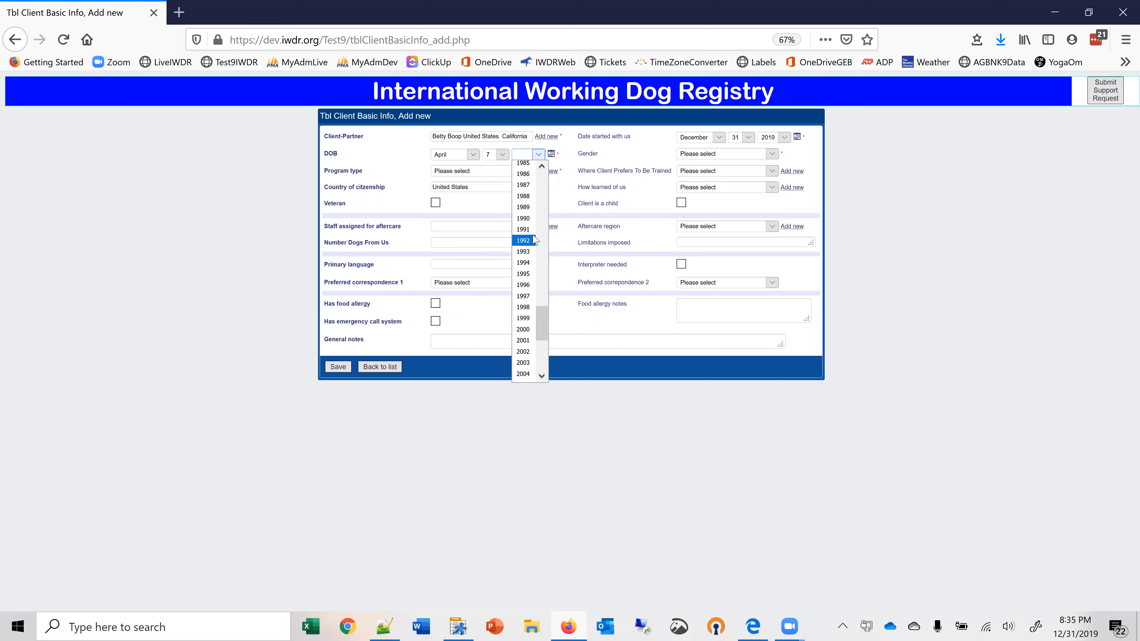
pyautogui.click(524, 241)
pyautogui.click(773, 155)
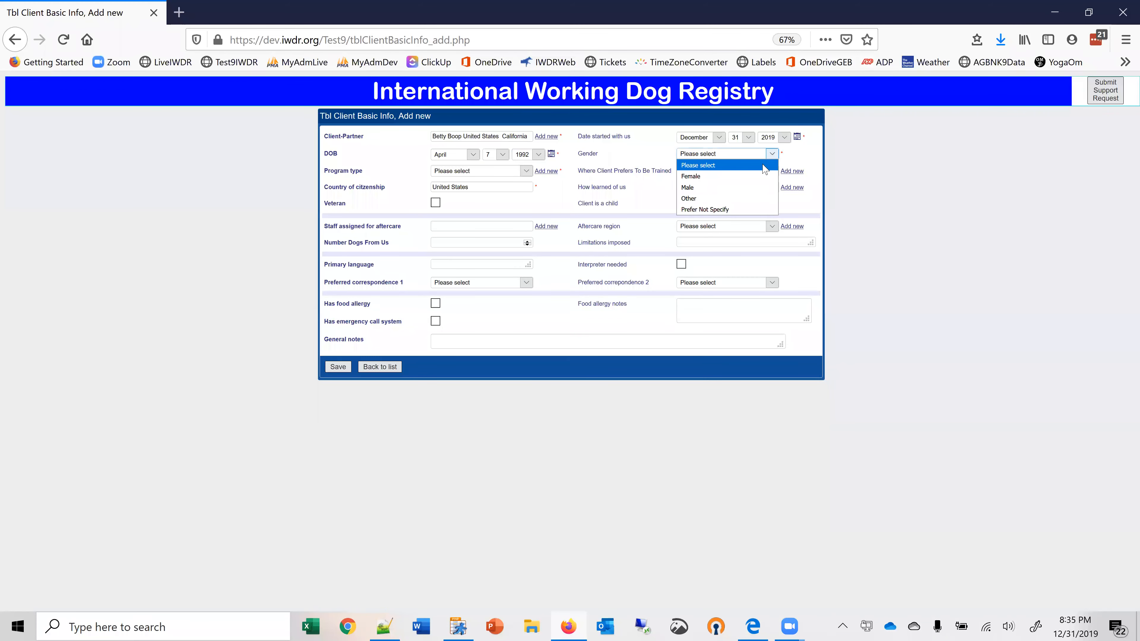
pyautogui.click(701, 179)
# Add Facility dog to the program types, assign it to the client, and save the client record.
pyautogui.click(525, 173)
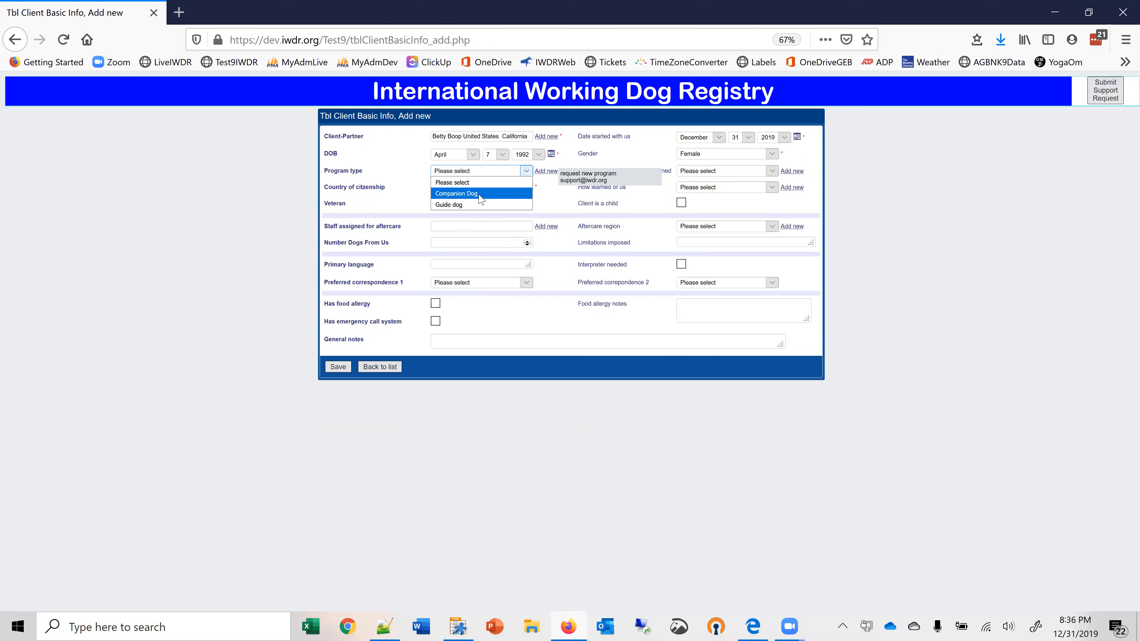
pyautogui.click(545, 172)
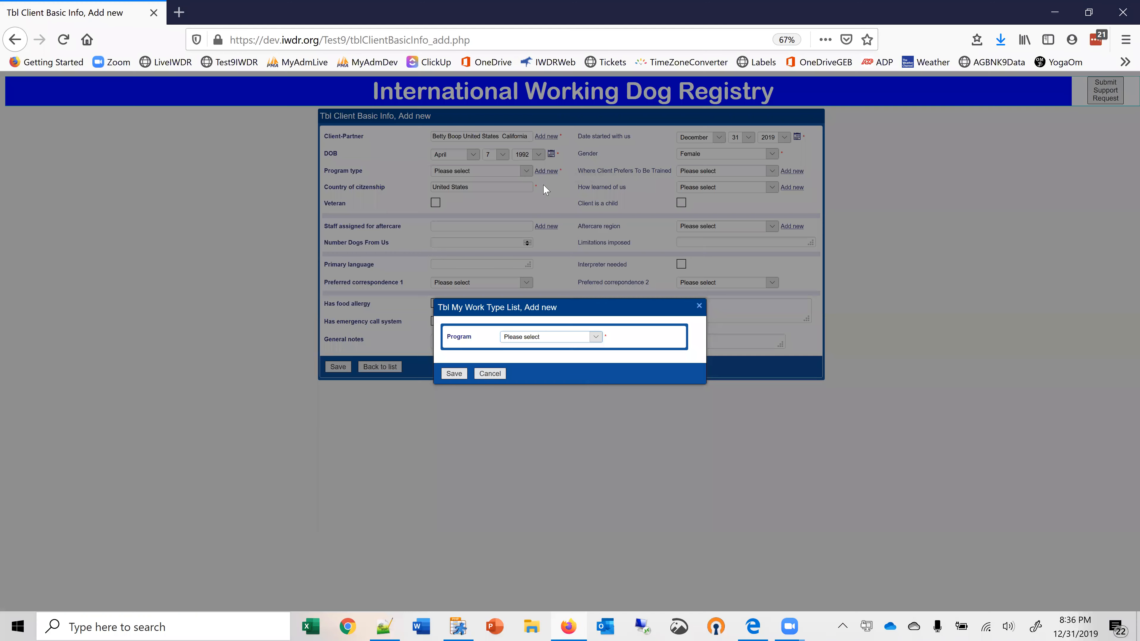
pyautogui.click(596, 338)
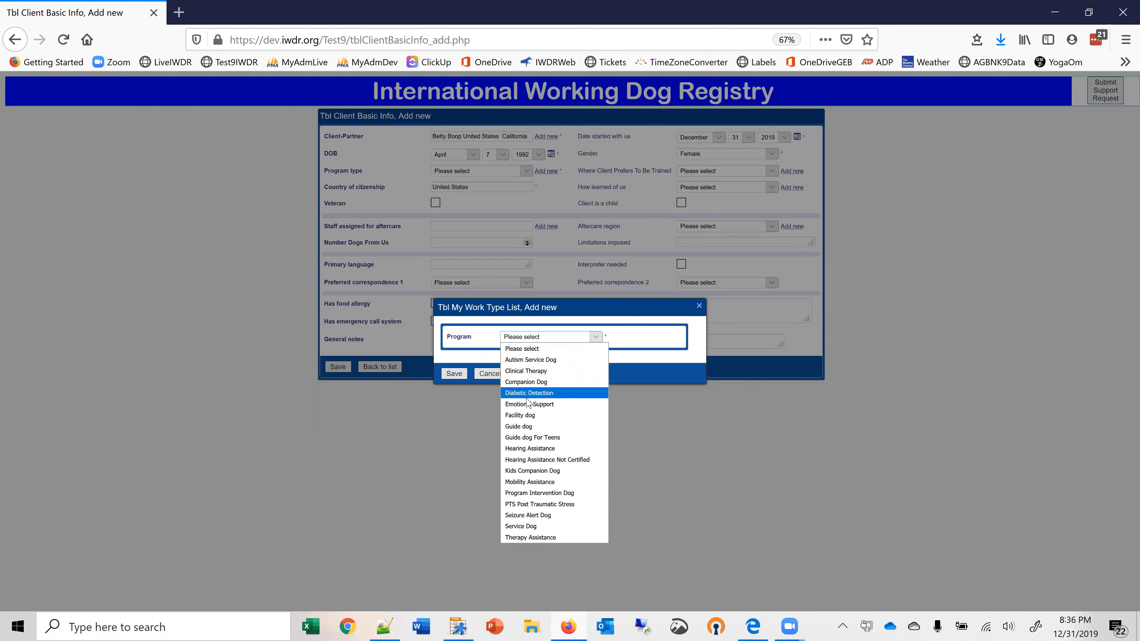
pyautogui.click(526, 416)
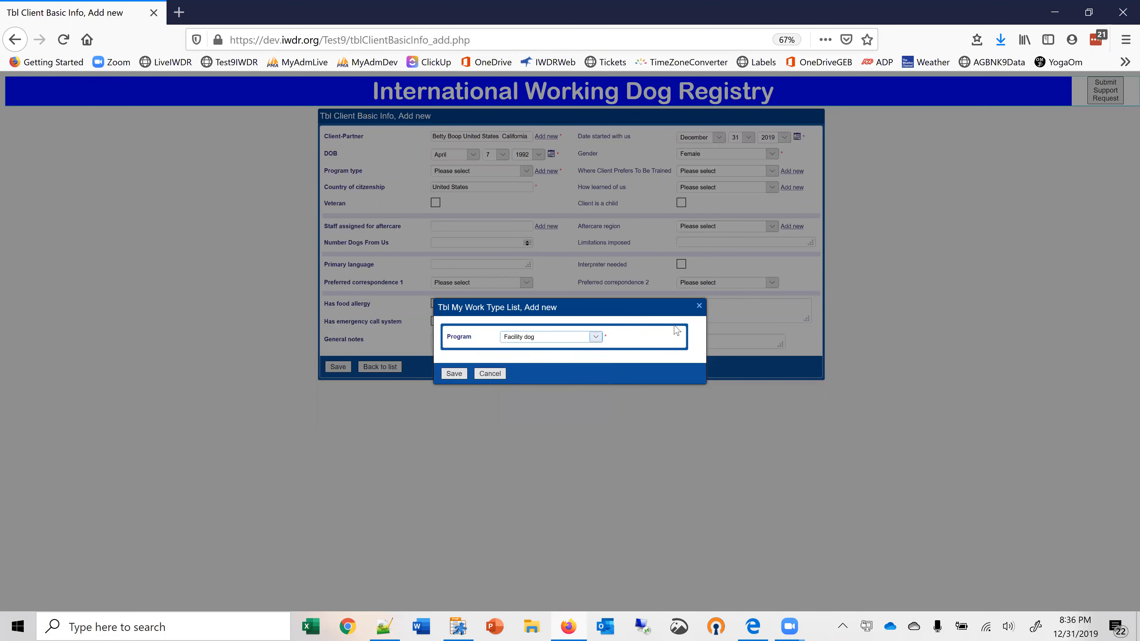
pyautogui.click(449, 378)
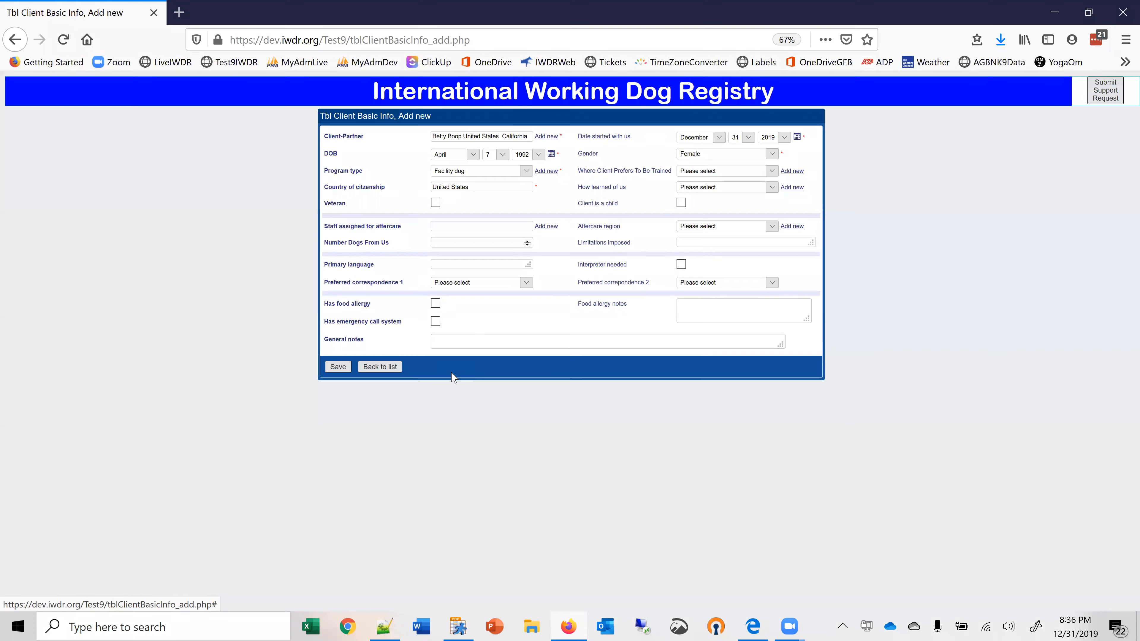
pyautogui.click(526, 171)
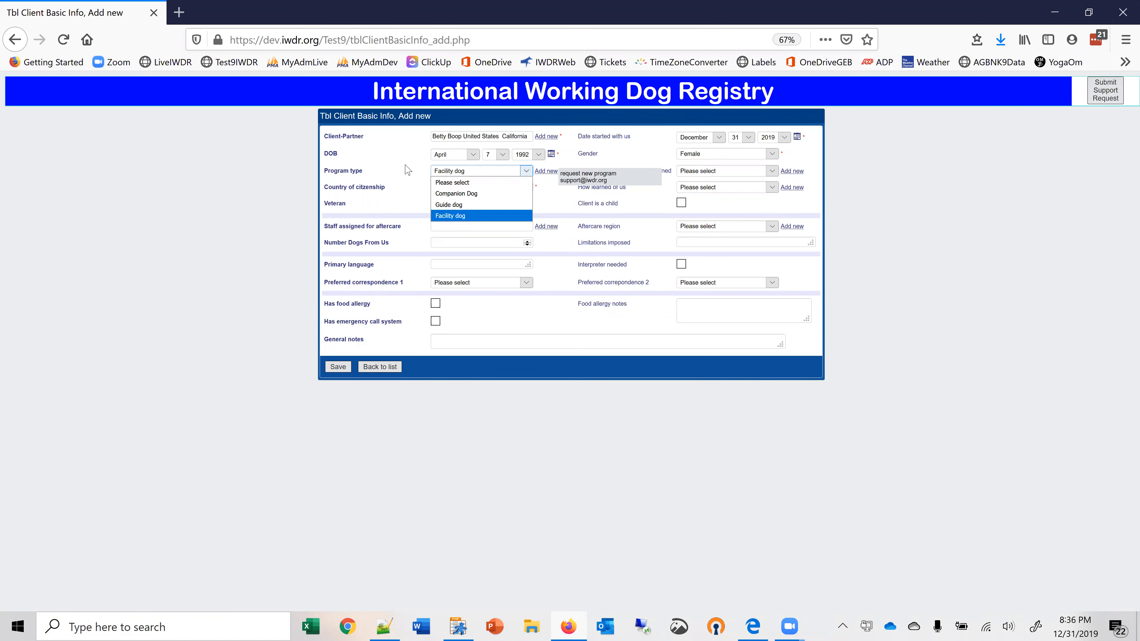
pyautogui.click(421, 178)
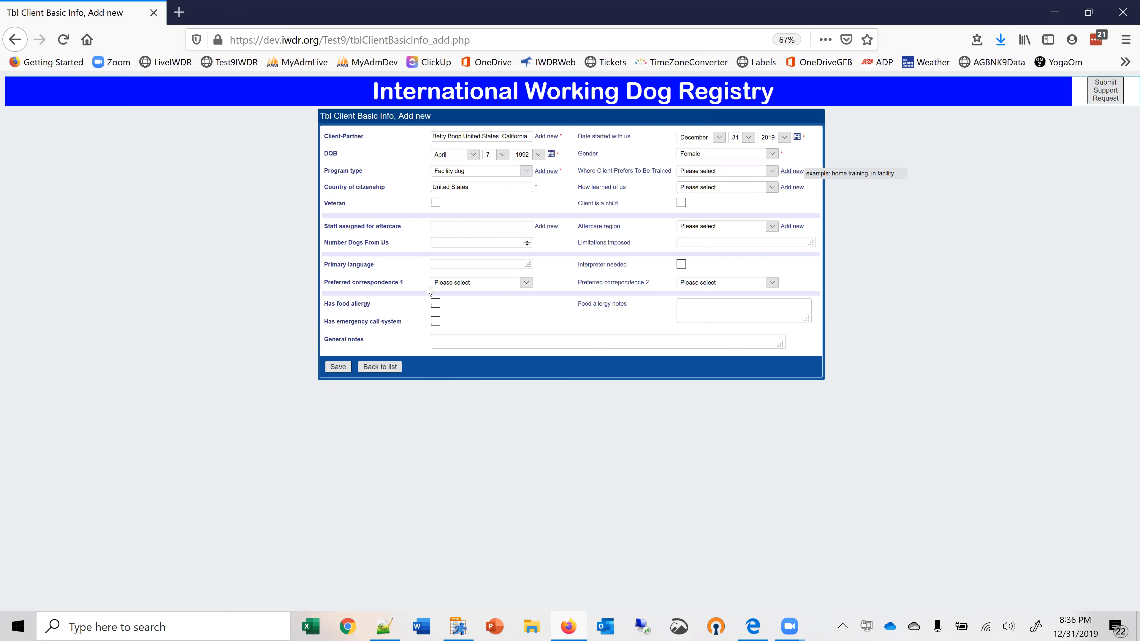
pyautogui.click(337, 367)
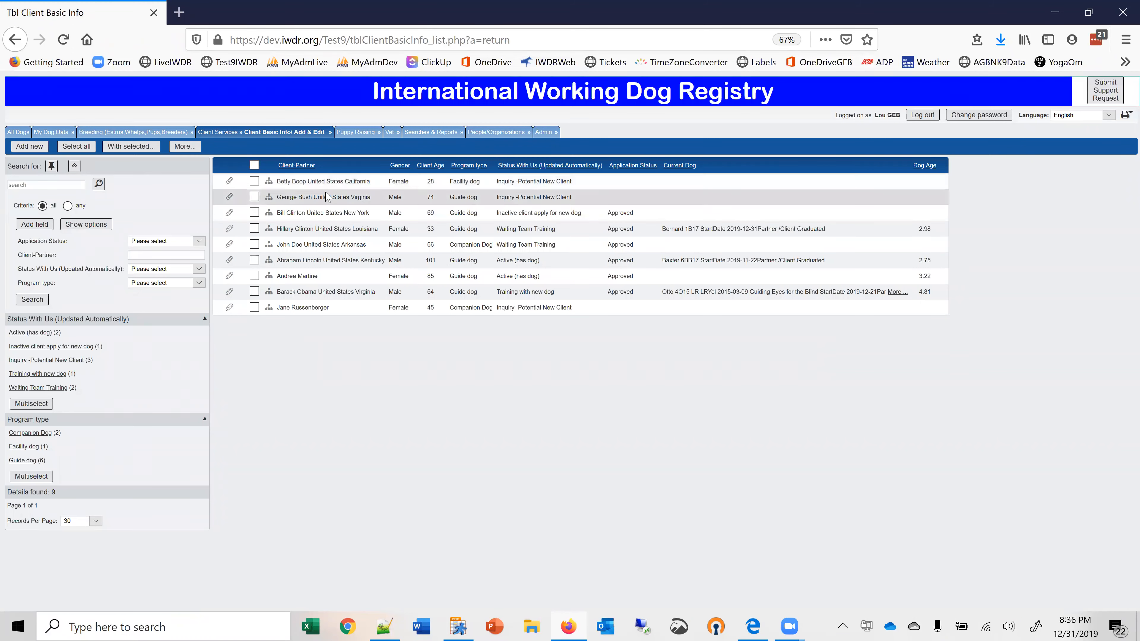
# Add and save a new dog application for the new client with App Progress set to 2 Received-Reviewing.
pyautogui.click(270, 181)
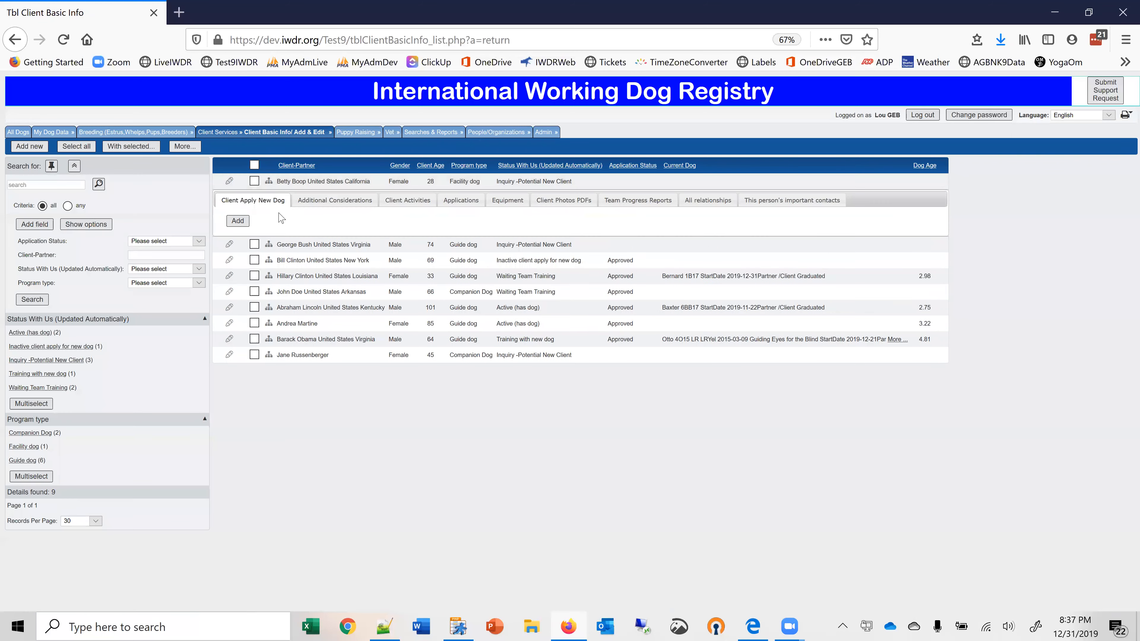
pyautogui.click(238, 221)
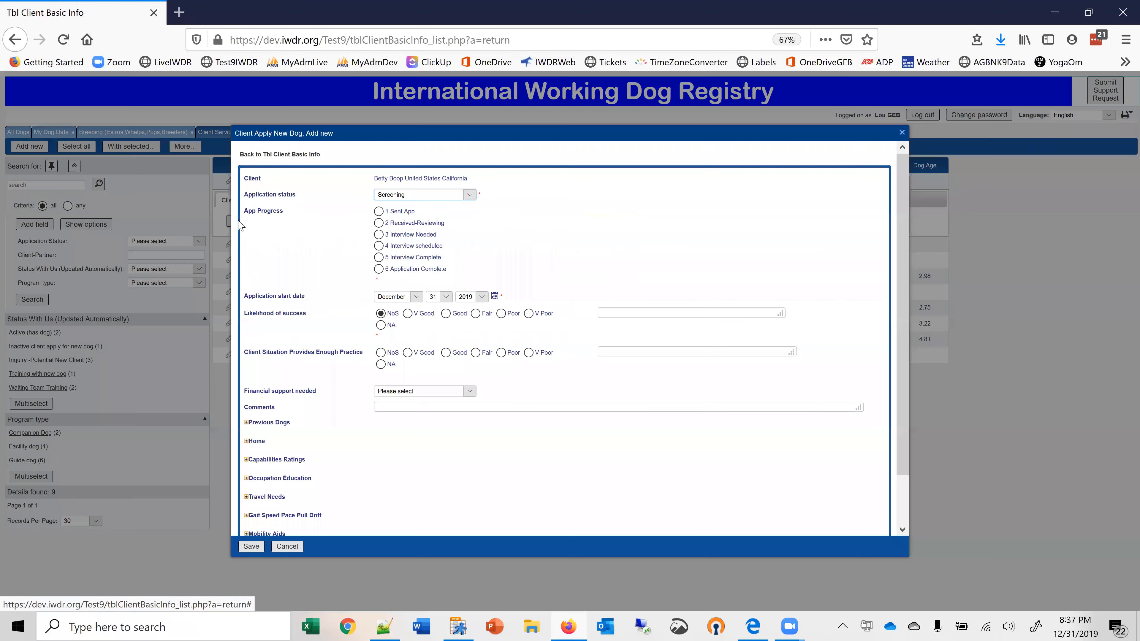
pyautogui.click(378, 223)
pyautogui.click(250, 550)
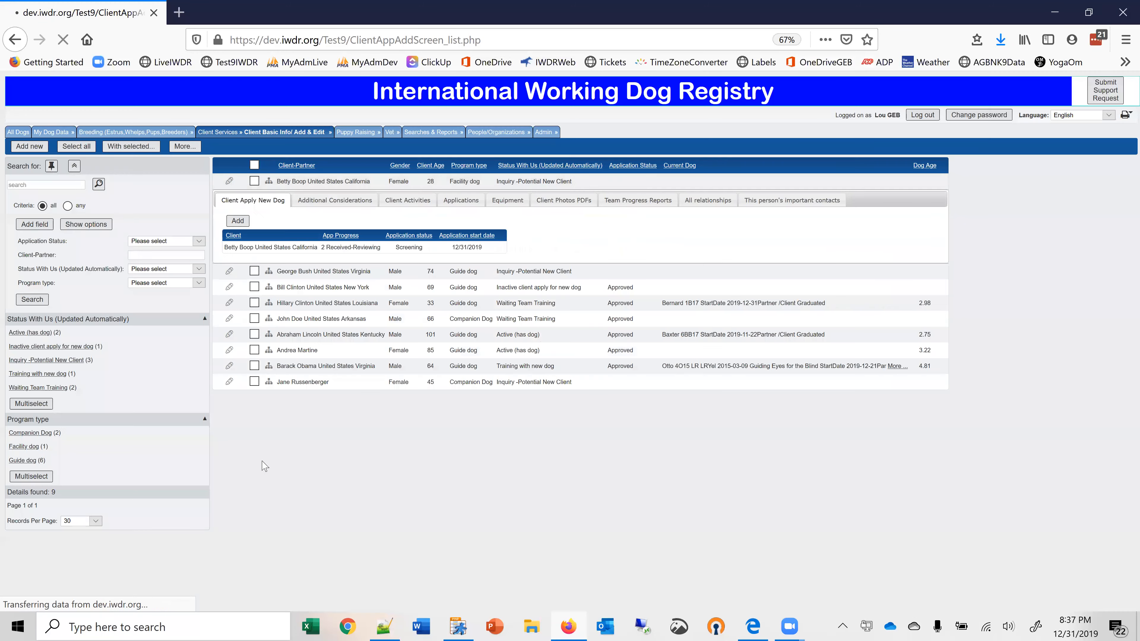
# Check the new client's entry in the application list and in the client basic info list.
pyautogui.moveTo(241, 132)
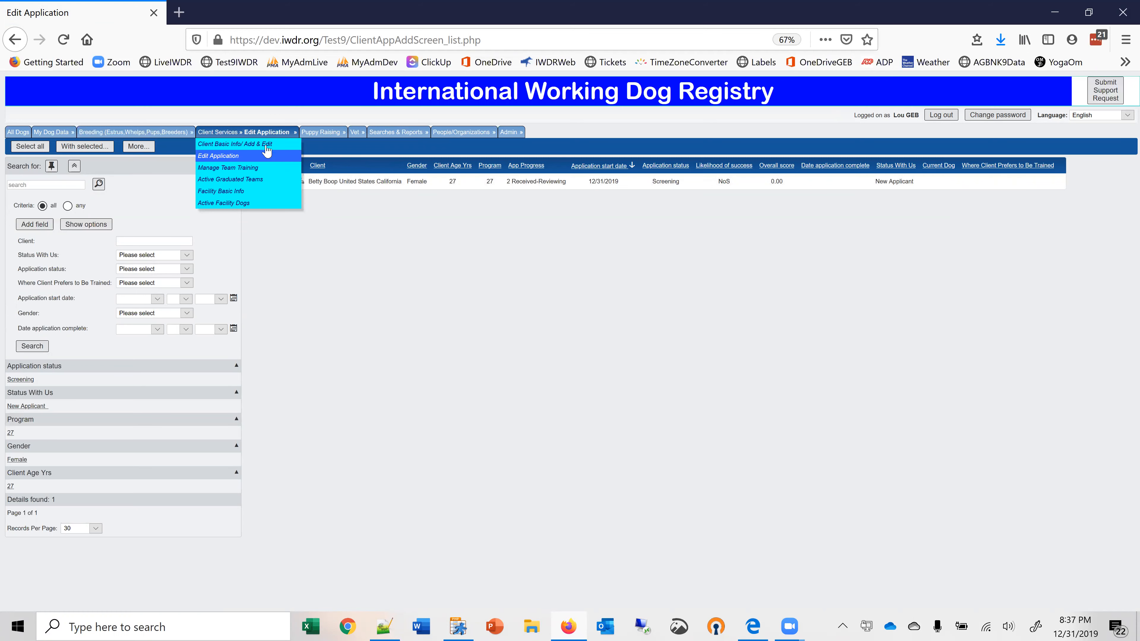
pyautogui.click(265, 147)
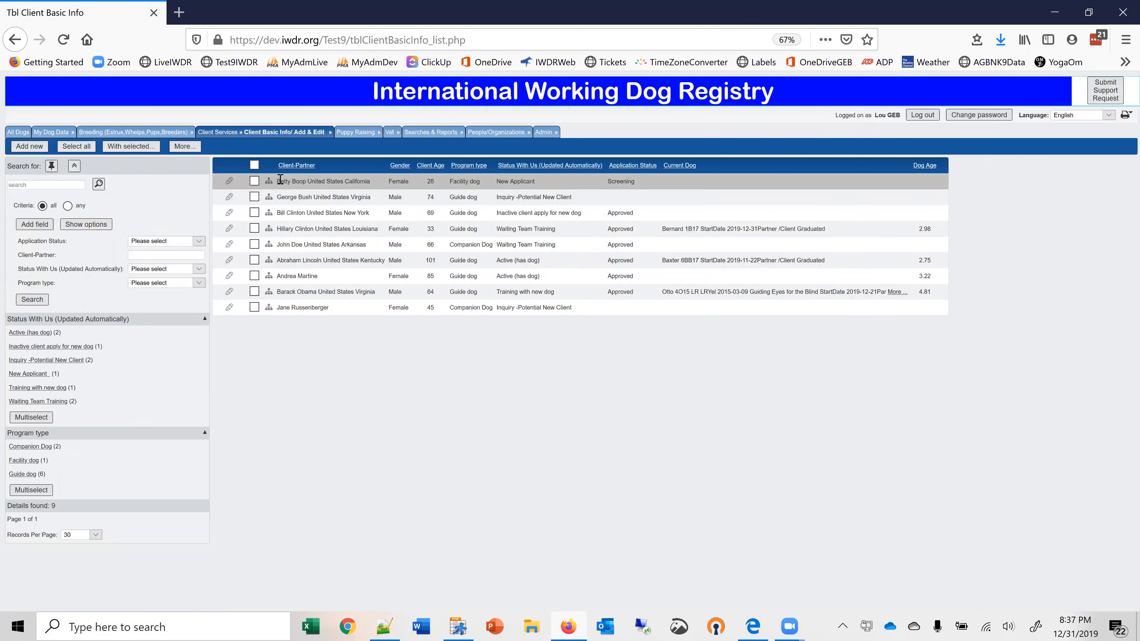
pyautogui.moveTo(289, 134)
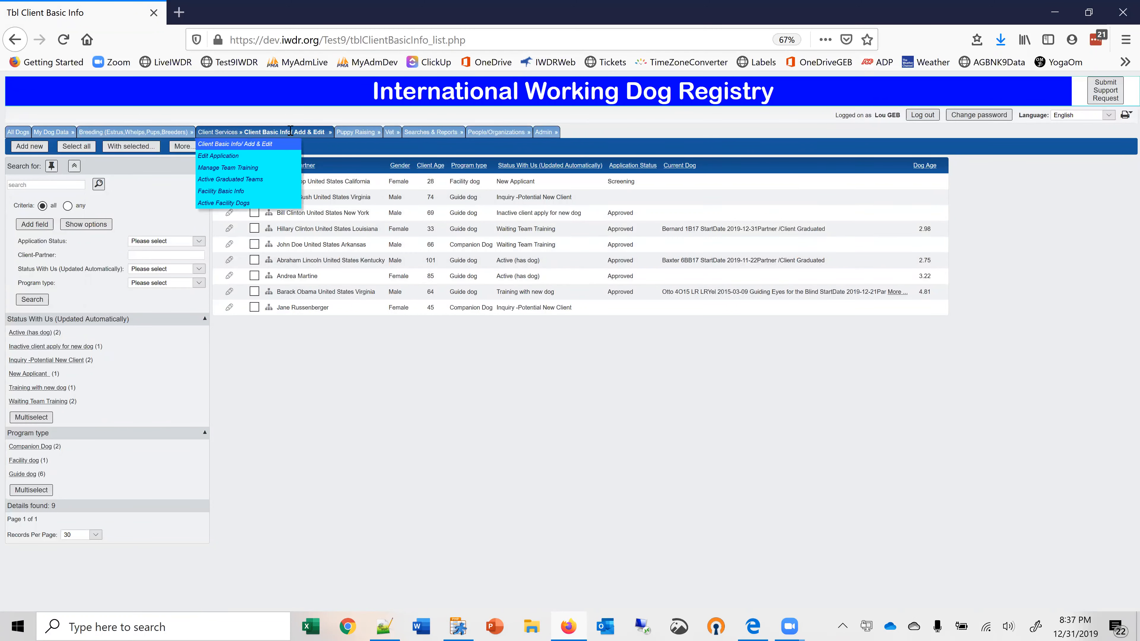
# Open the new client's application for editing, set the application status to Approved, and save it.
pyautogui.click(226, 155)
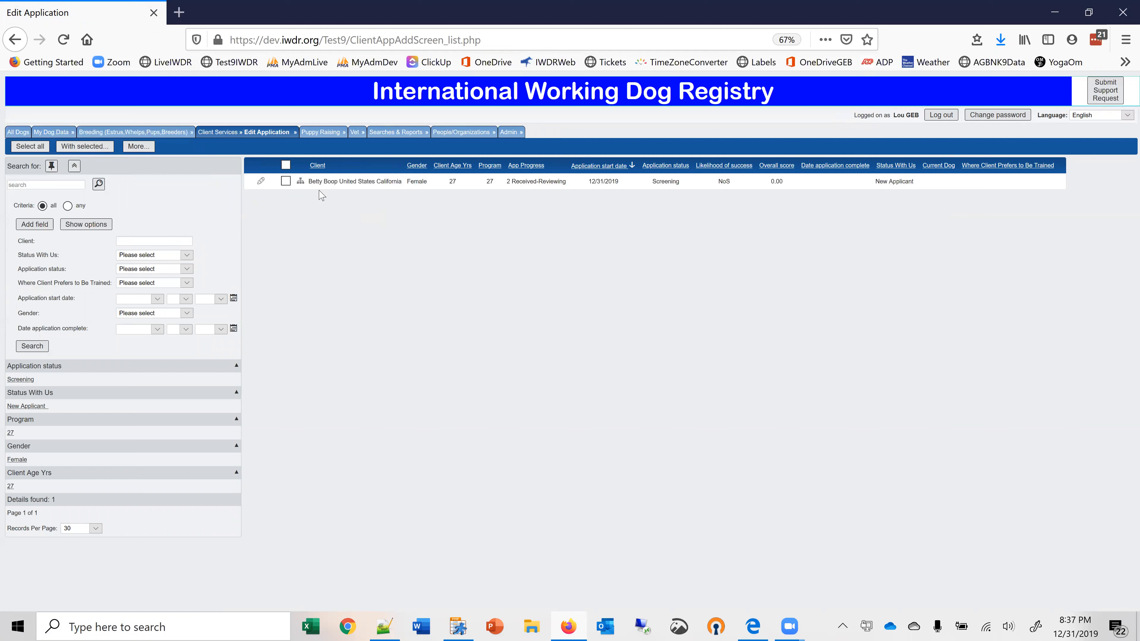
pyautogui.click(261, 183)
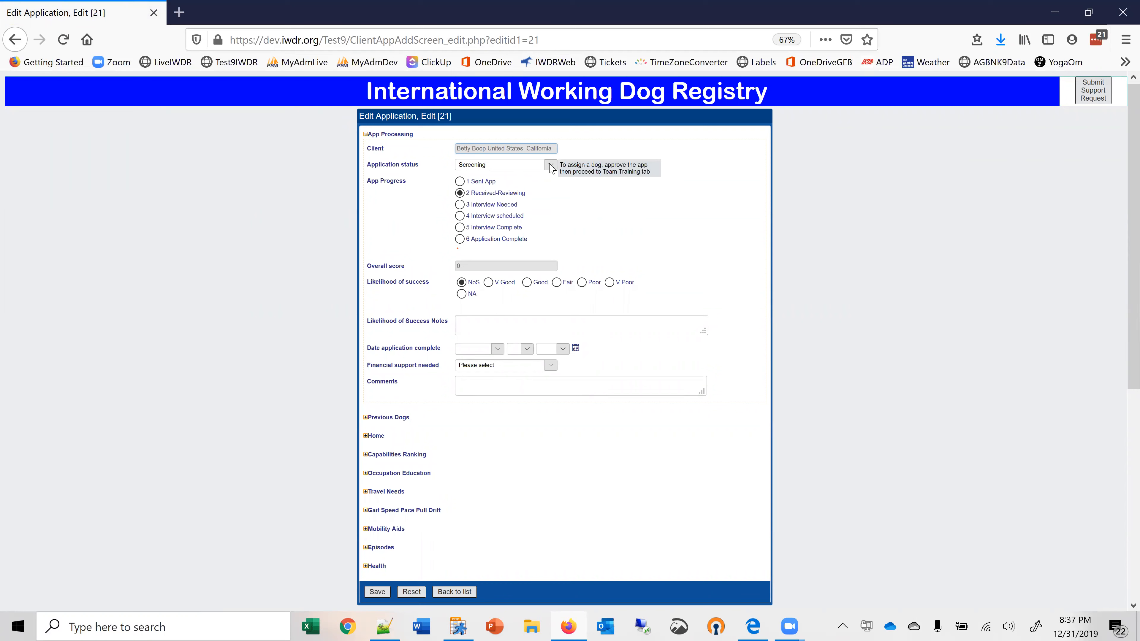
pyautogui.click(551, 165)
pyautogui.click(482, 195)
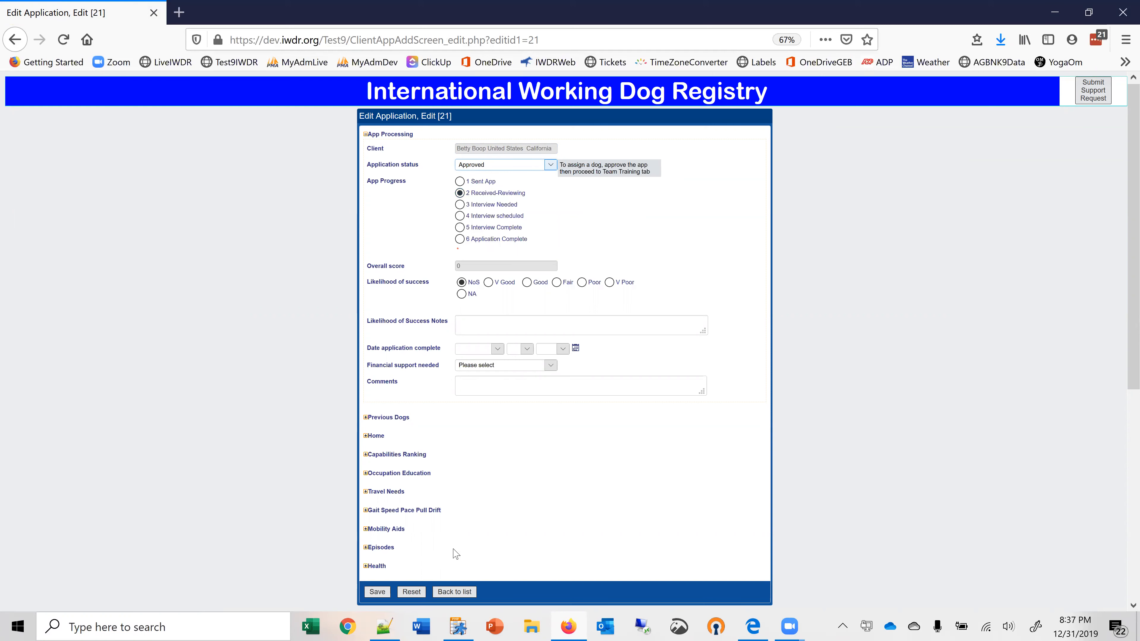
pyautogui.click(379, 591)
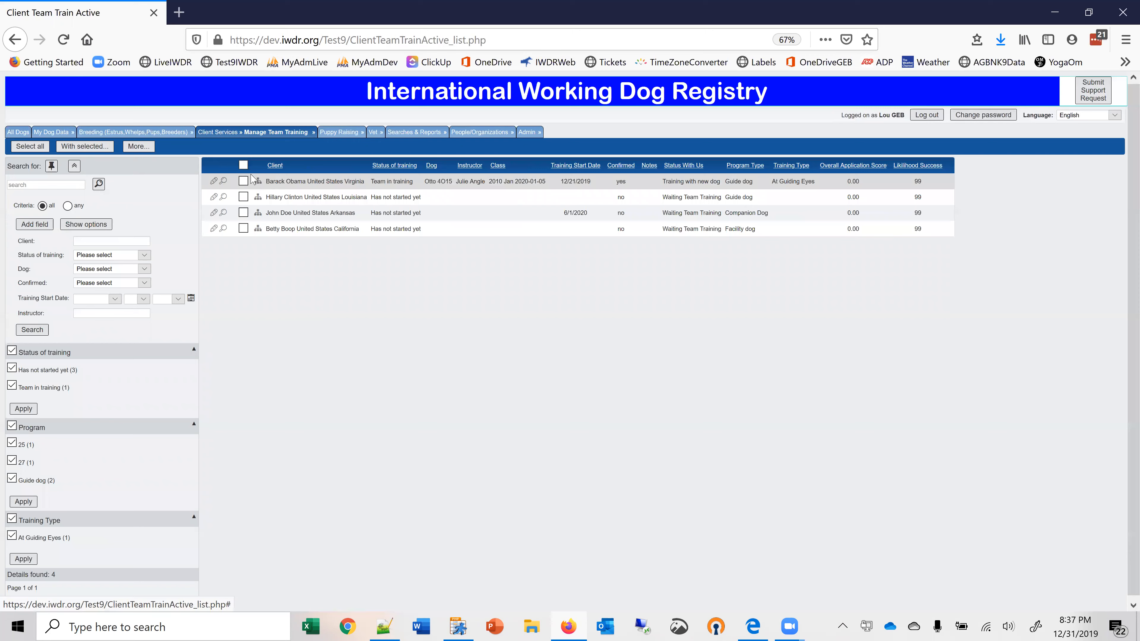
# Check the application list and the client basic info list for the approved client's current status.
pyautogui.moveTo(265, 132)
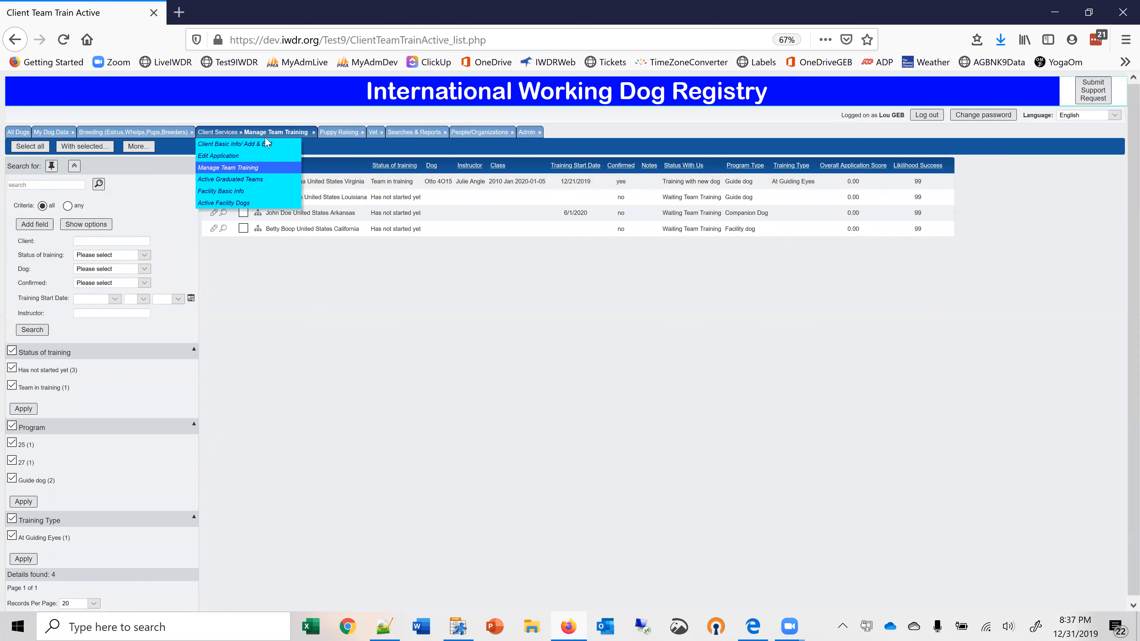
pyautogui.click(262, 157)
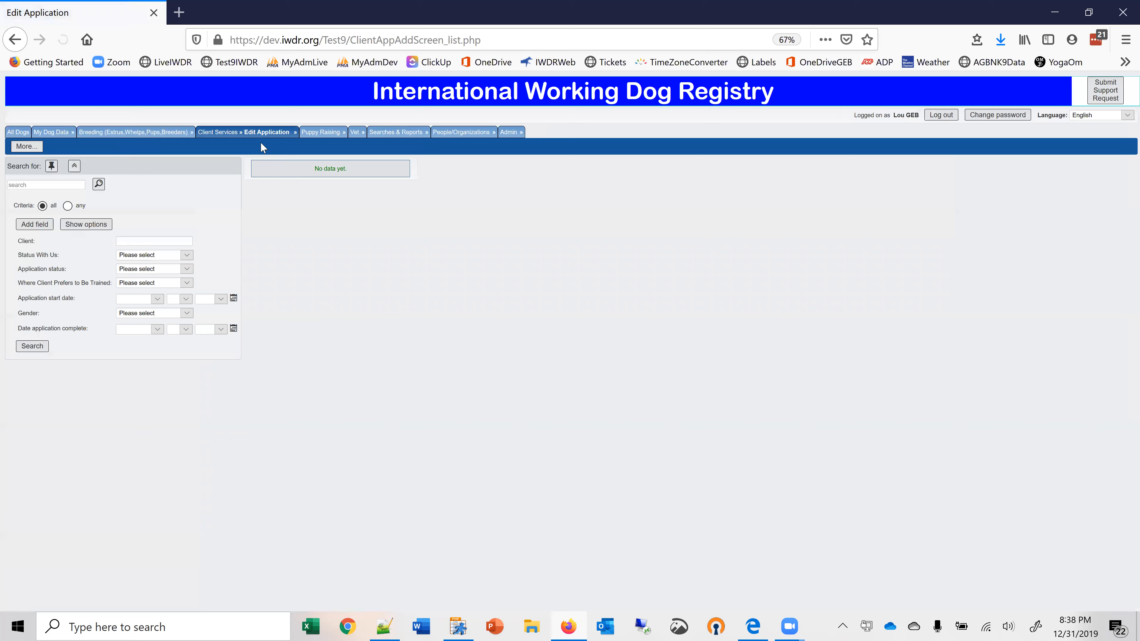
pyautogui.click(236, 149)
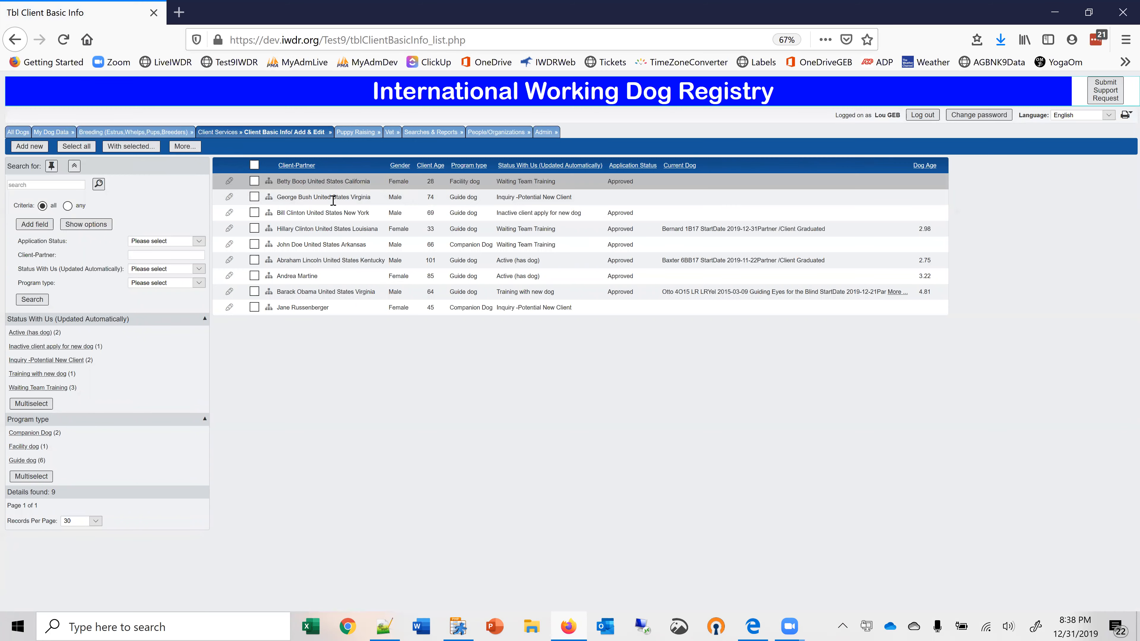
# Add and save a new dog application for George Bush with App Progress set to 3 Interview Needed.
pyautogui.click(269, 197)
pyautogui.click(241, 240)
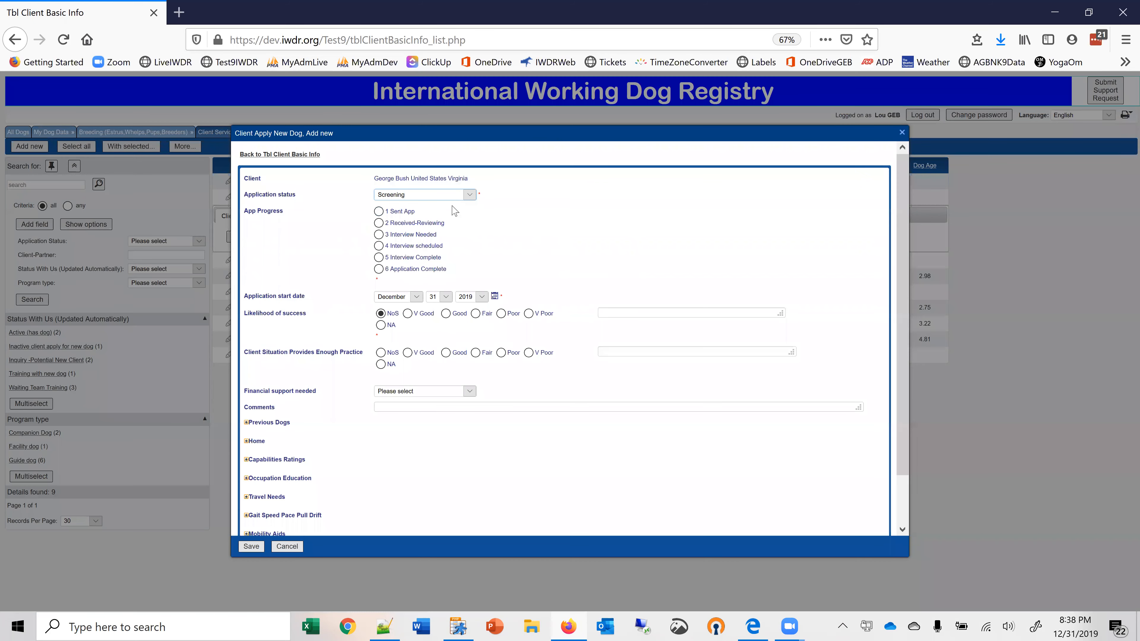
pyautogui.click(378, 234)
pyautogui.click(251, 547)
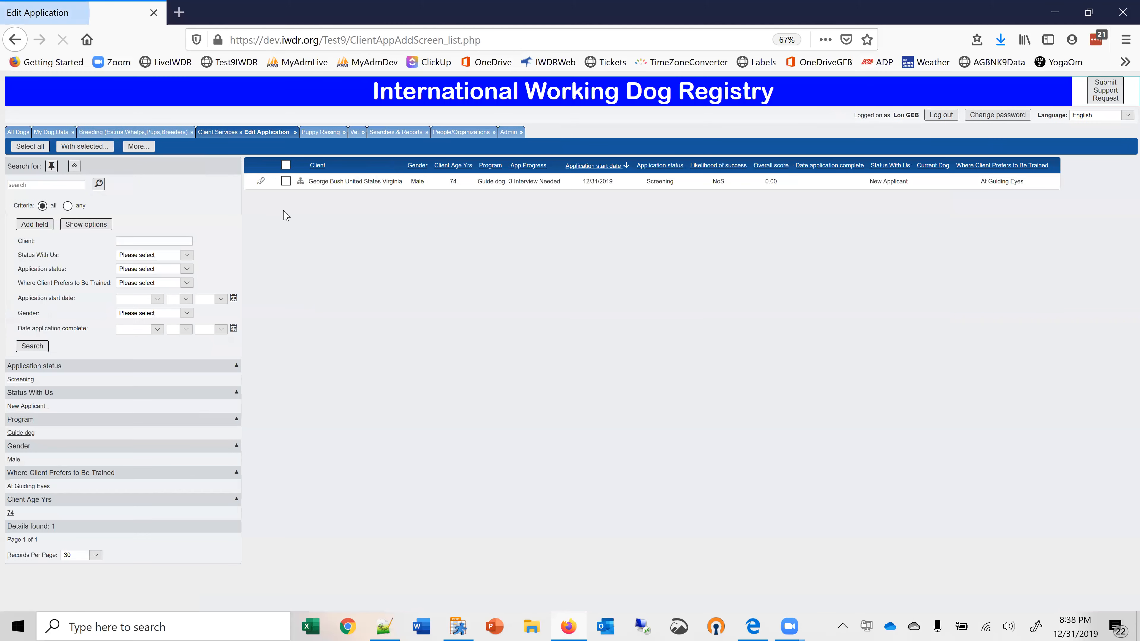
# Review the activity types offered for a new client activity on George Bush's application, without saving an entry.
pyautogui.click(300, 182)
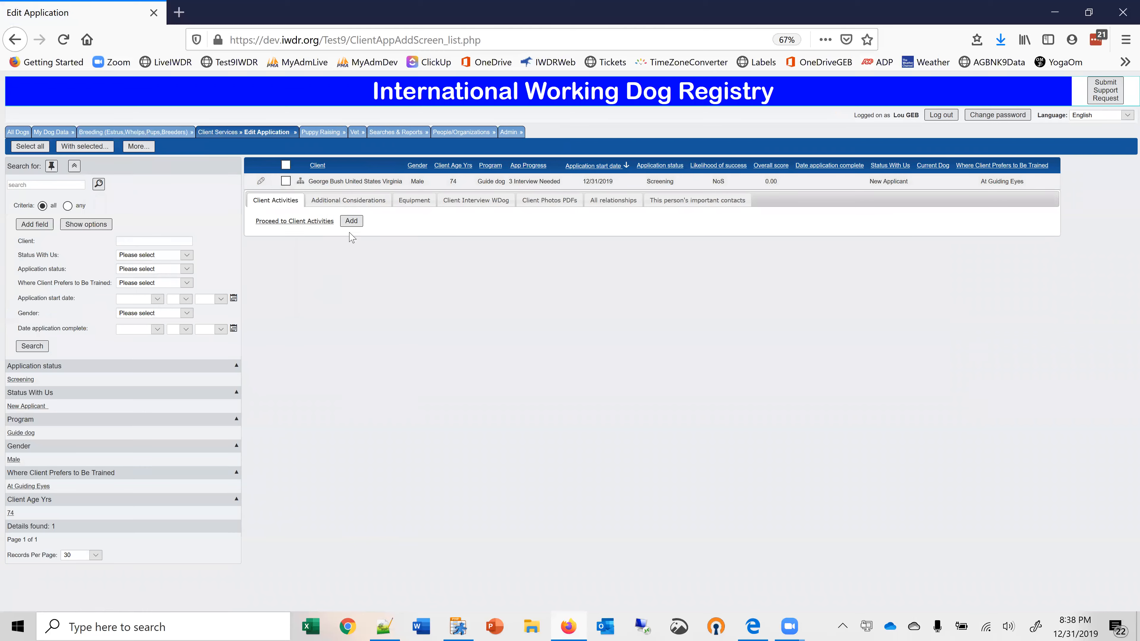
pyautogui.click(353, 224)
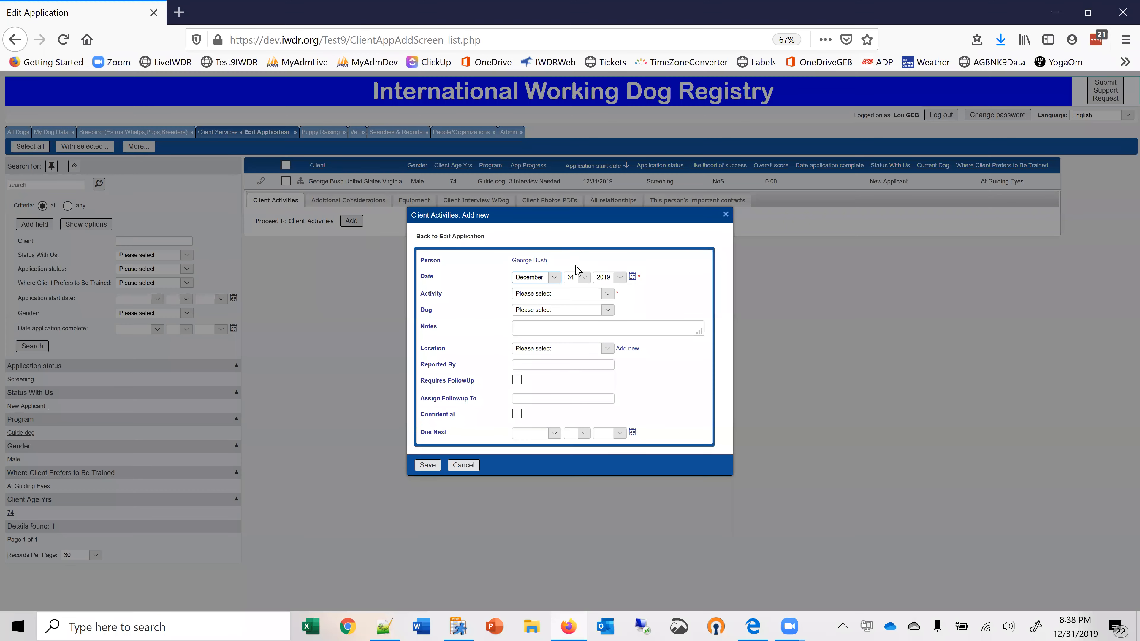
pyautogui.click(608, 293)
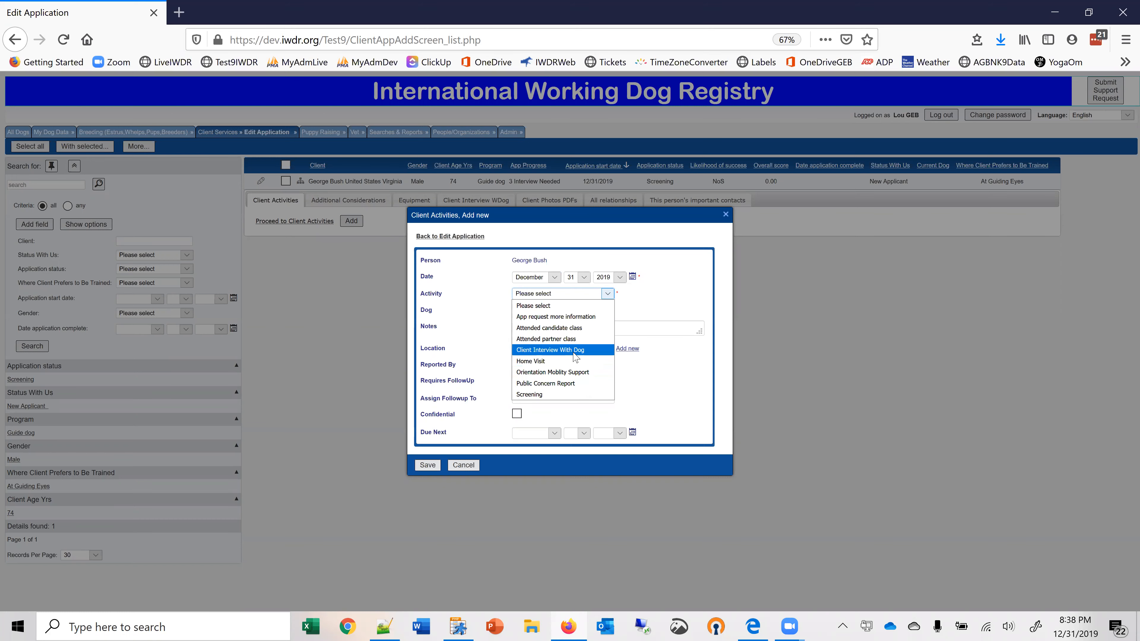
pyautogui.click(463, 466)
pyautogui.click(463, 466)
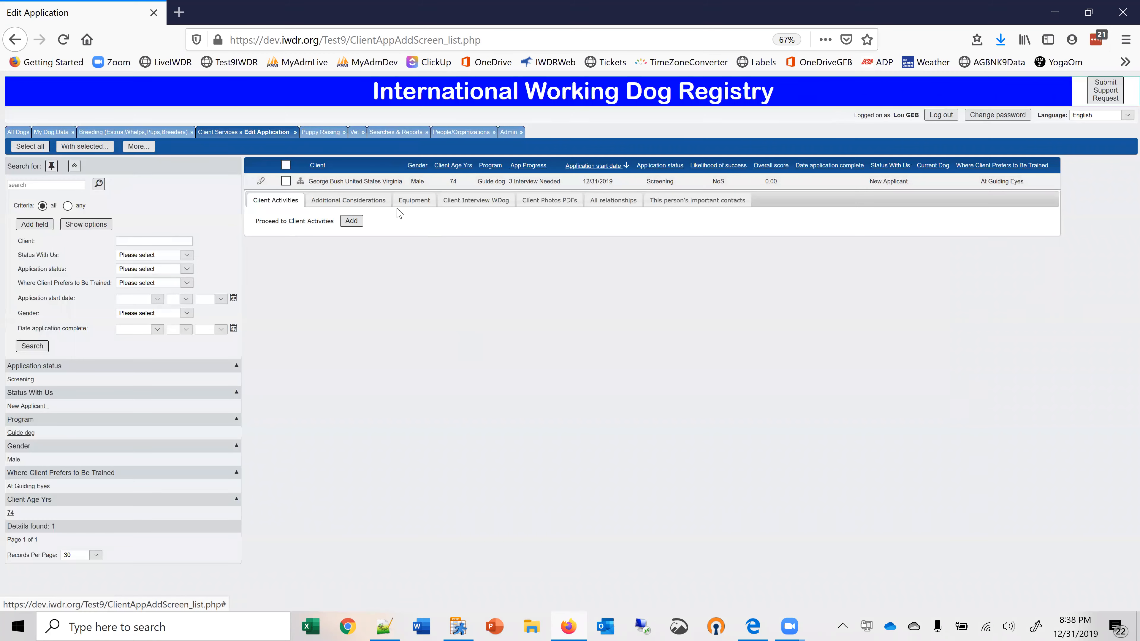
# Add and save an additional consideration for George Bush with category Balance and consideration Wobbly on uneven surfaces.
pyautogui.click(375, 202)
pyautogui.click(269, 220)
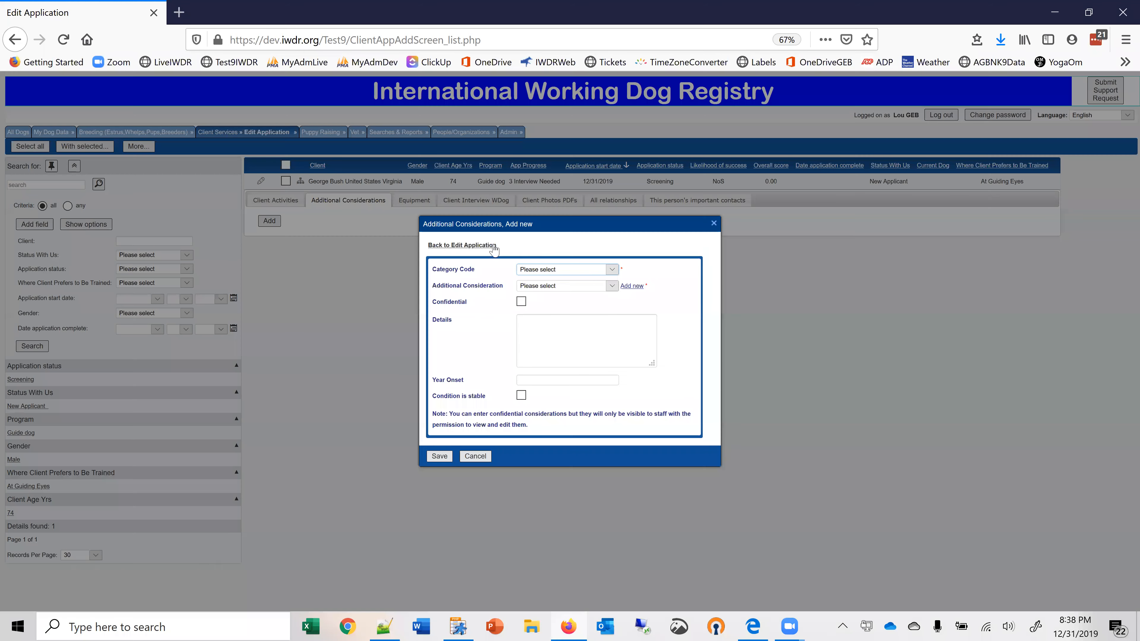
pyautogui.click(612, 270)
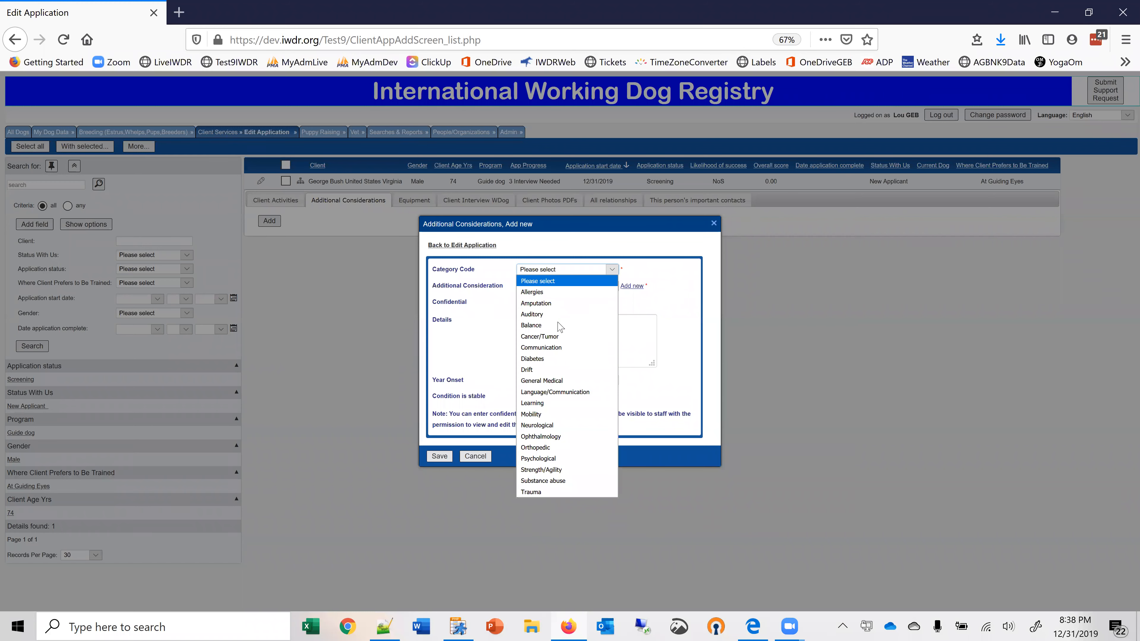
pyautogui.click(545, 326)
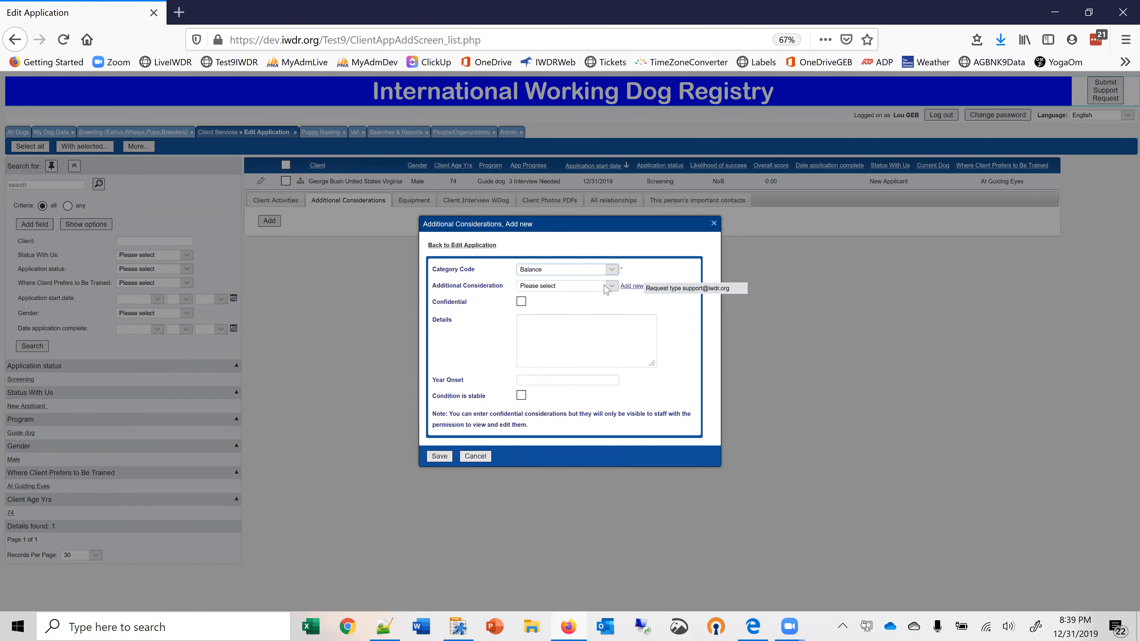
pyautogui.click(611, 287)
pyautogui.click(540, 321)
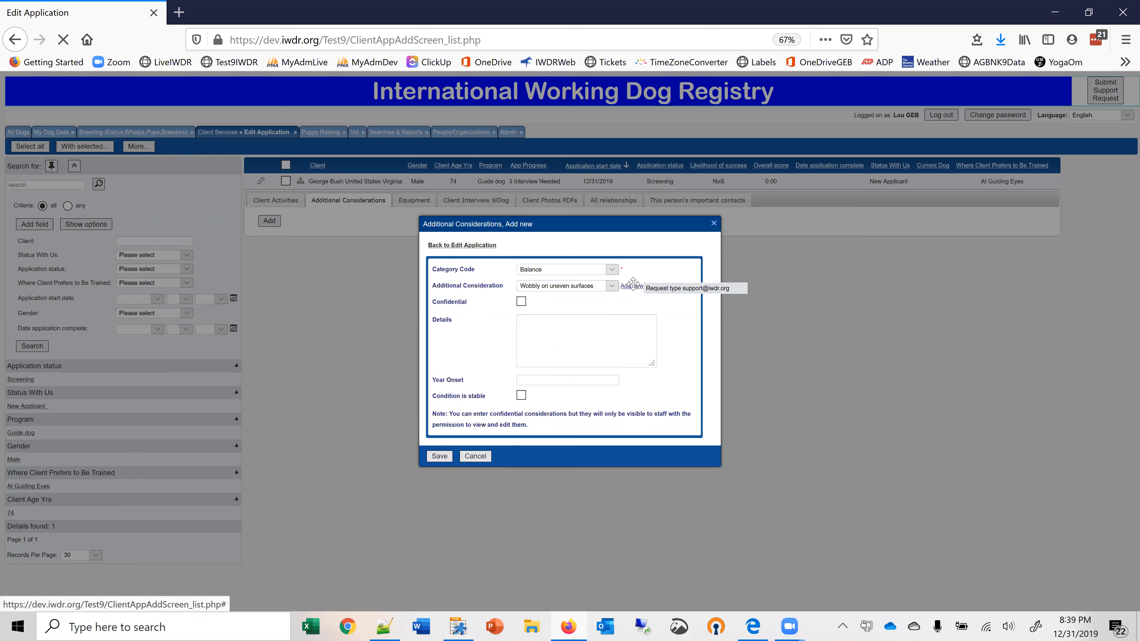
pyautogui.click(632, 287)
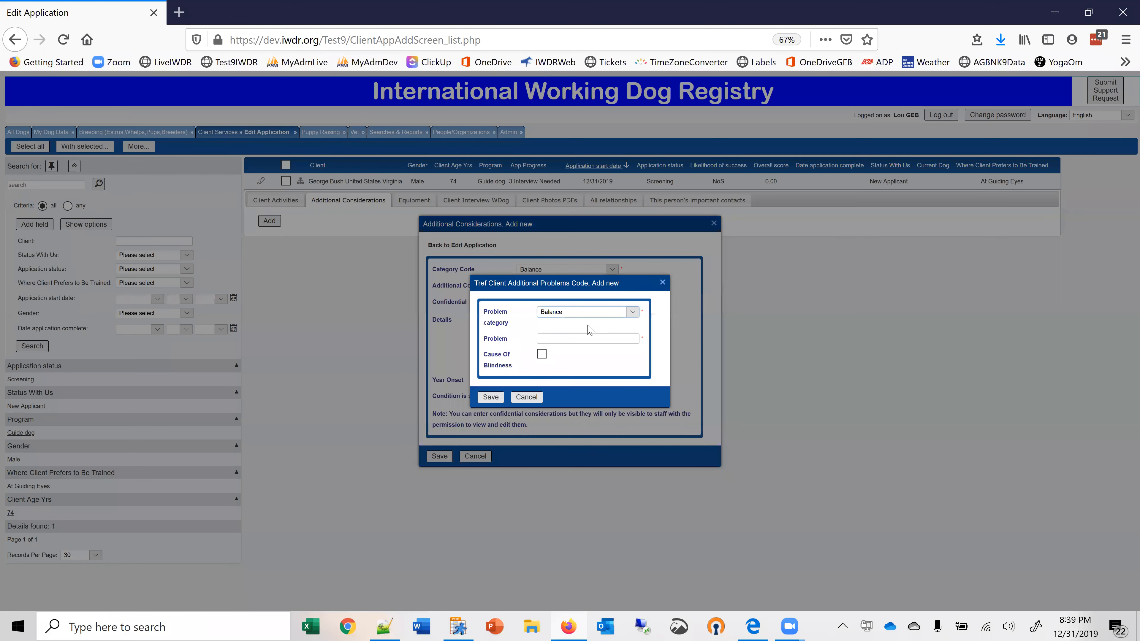
pyautogui.click(526, 398)
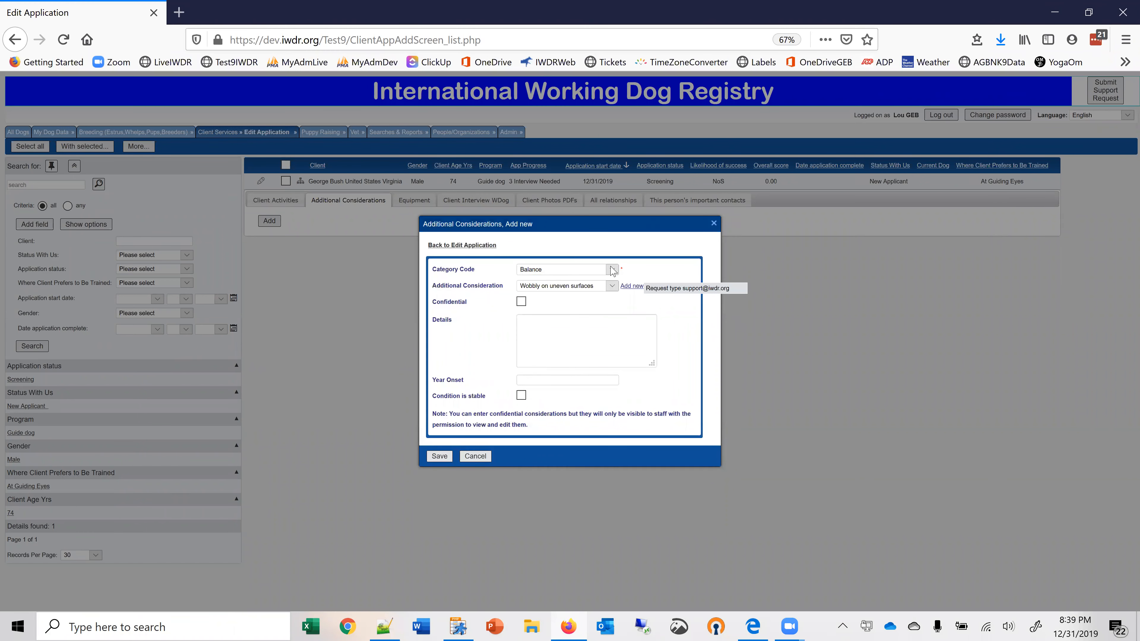
pyautogui.click(611, 286)
pyautogui.click(547, 320)
pyautogui.click(439, 456)
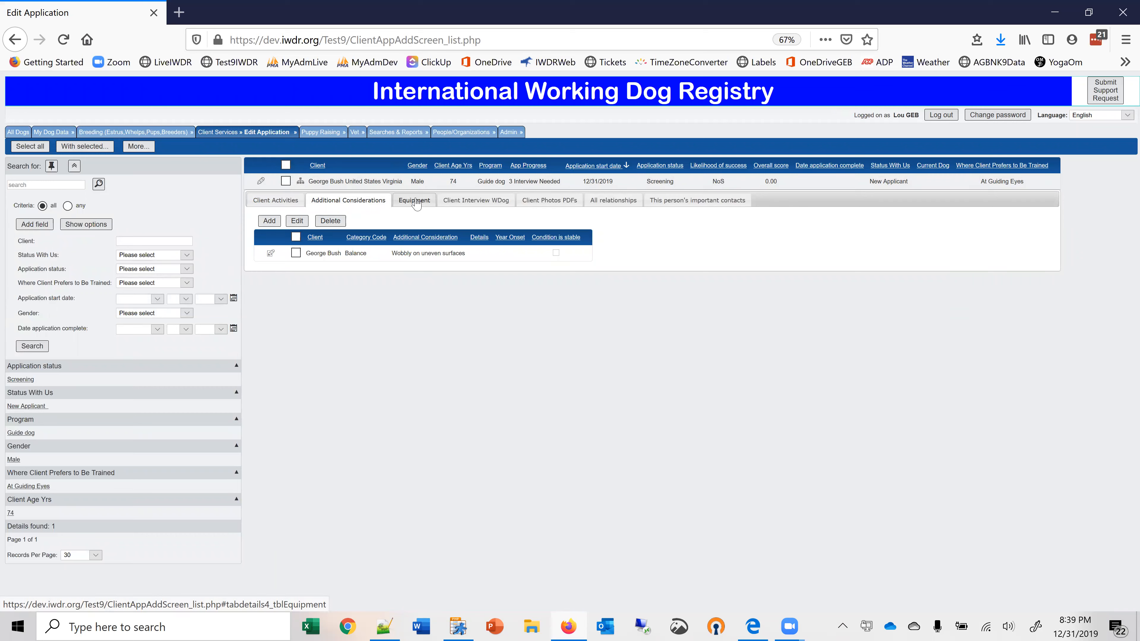
# Add and save a client interview with the dog Arrow 2001081 on George Bush's application.
pyautogui.click(474, 205)
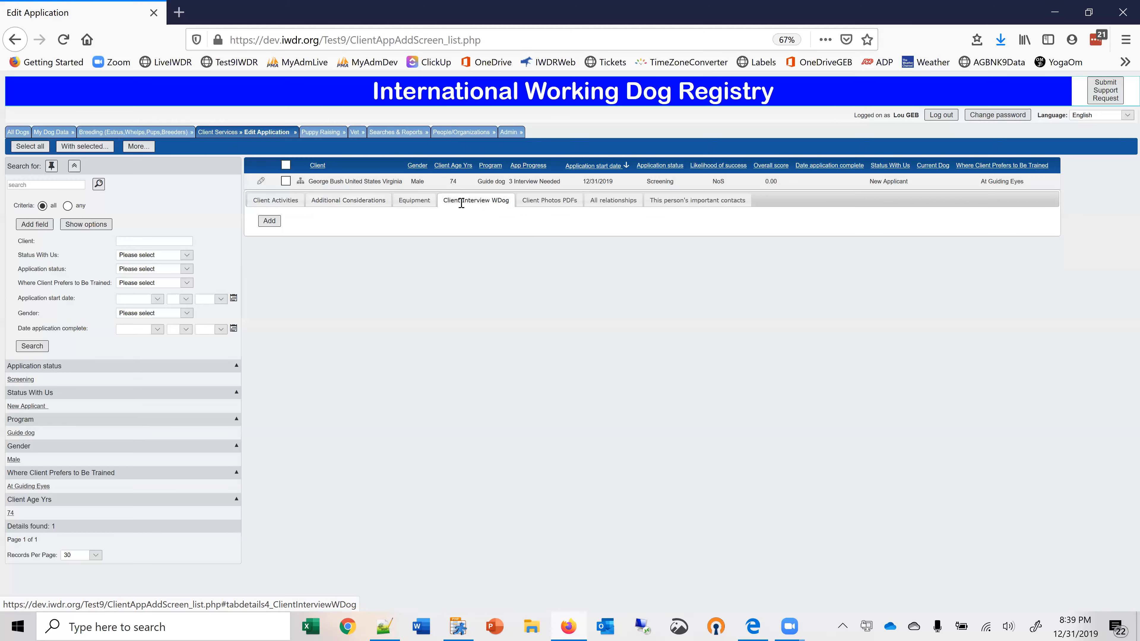
pyautogui.click(271, 221)
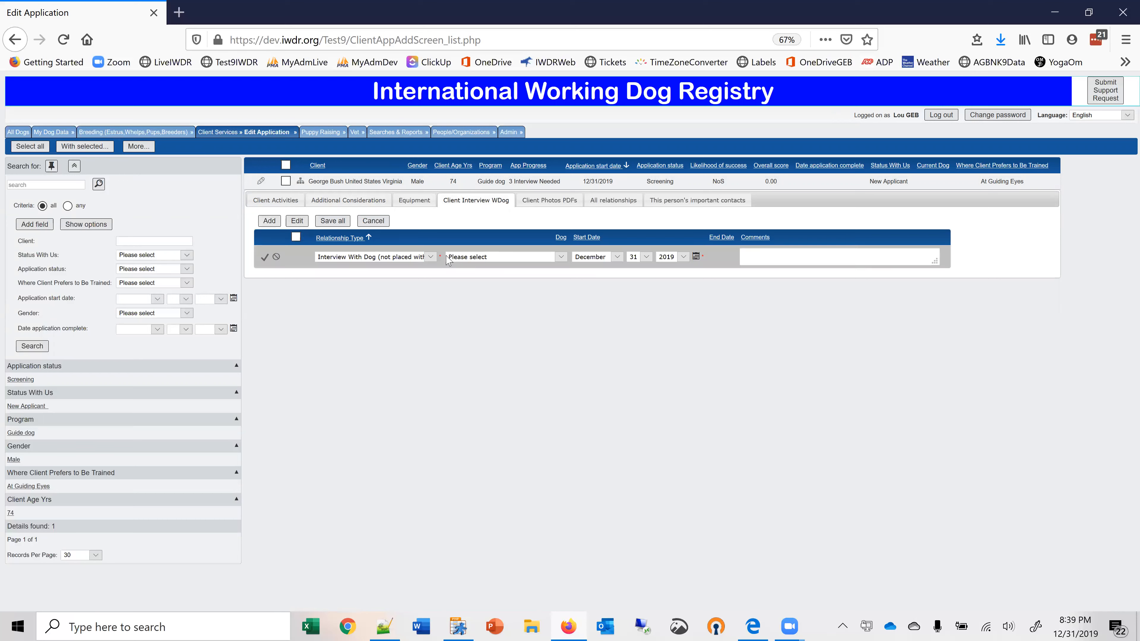
pyautogui.click(560, 259)
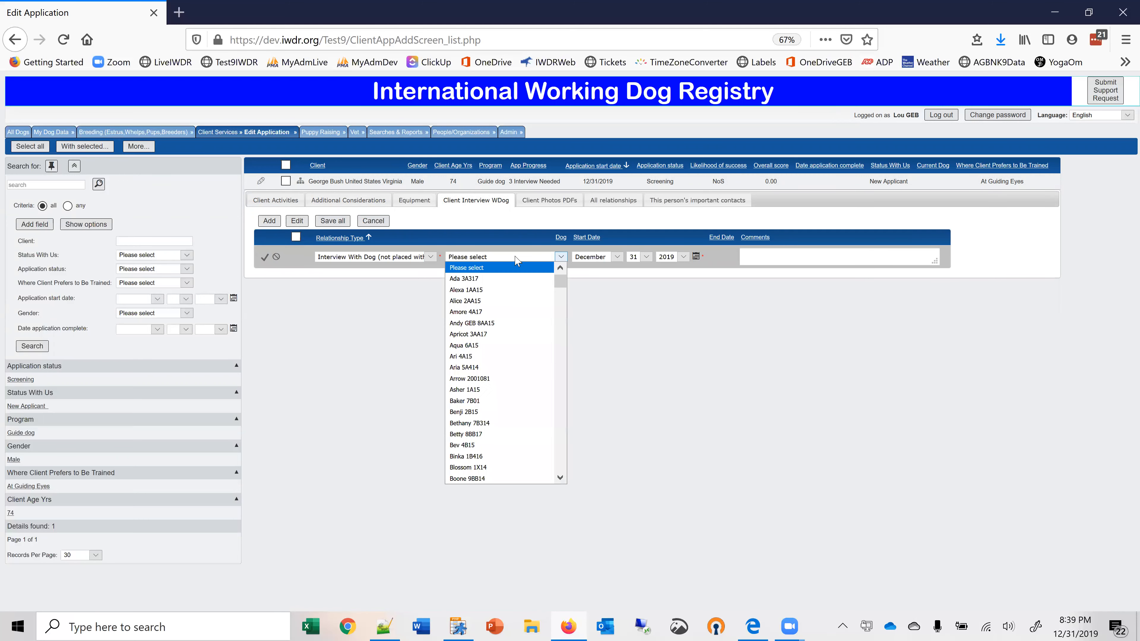
pyautogui.click(534, 382)
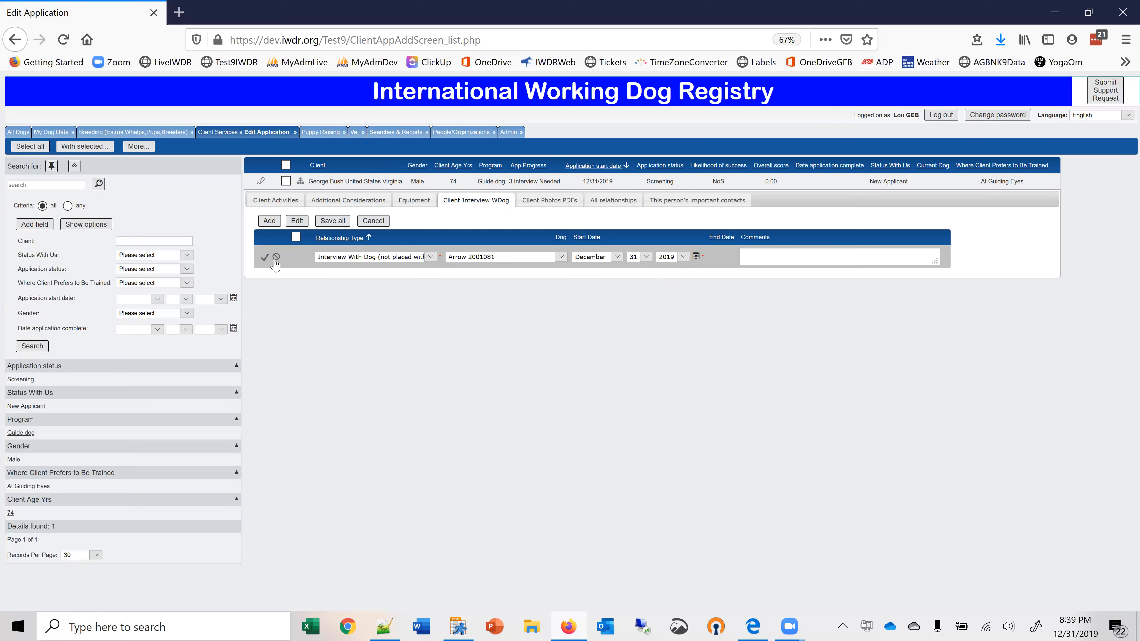
pyautogui.click(265, 258)
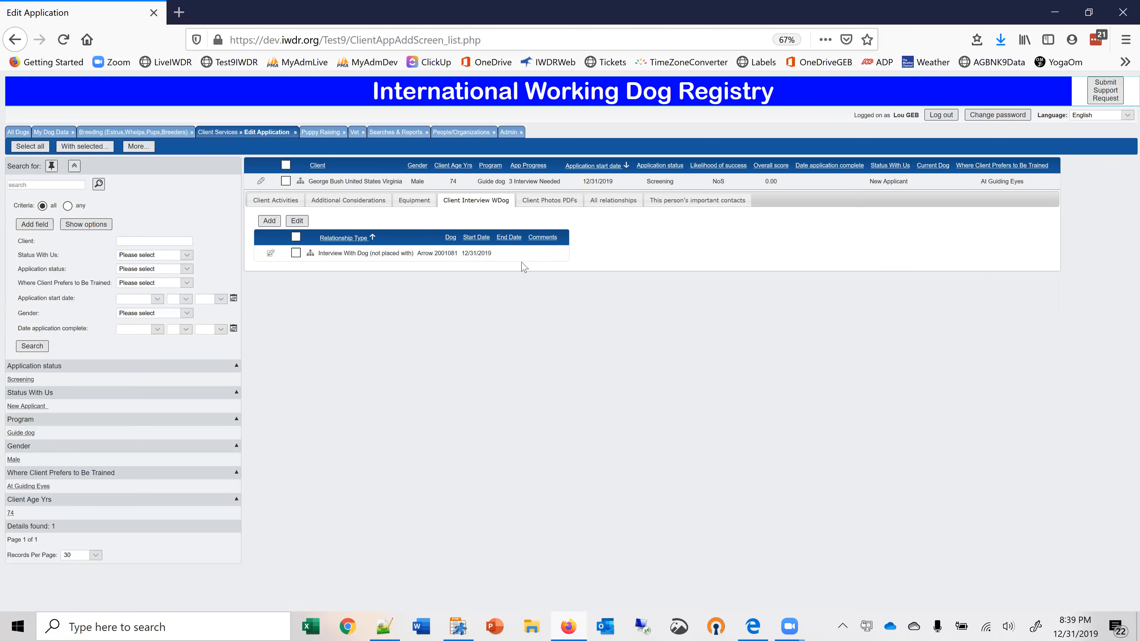
# Examine the entry fields for client photos and PDFs without saving an entry, and view the client's relationships.
pyautogui.click(537, 205)
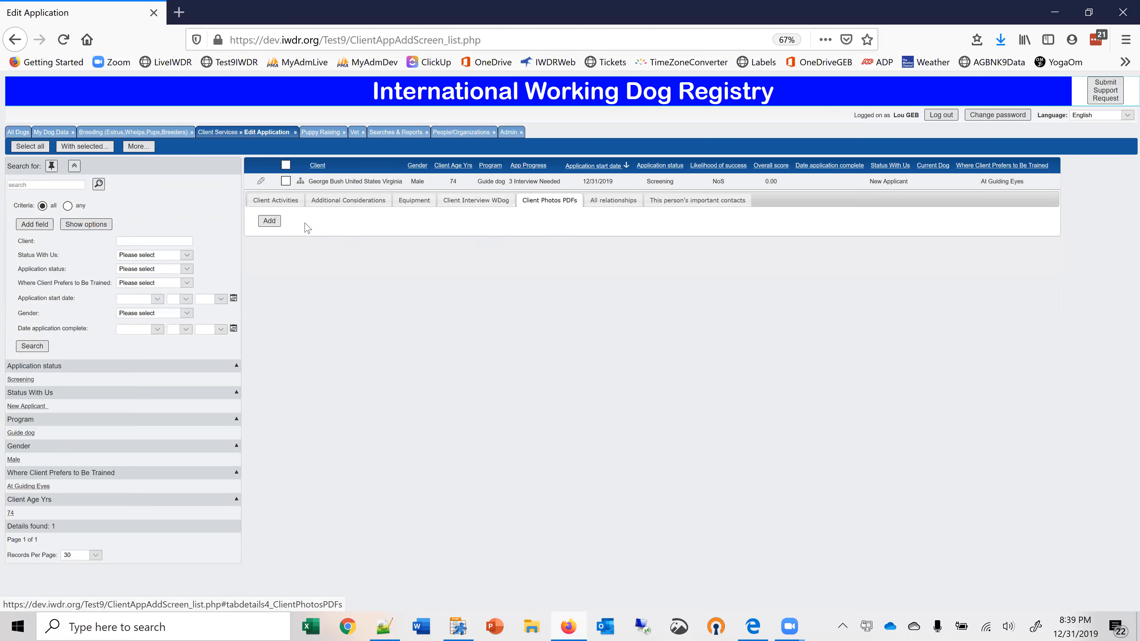
pyautogui.click(269, 221)
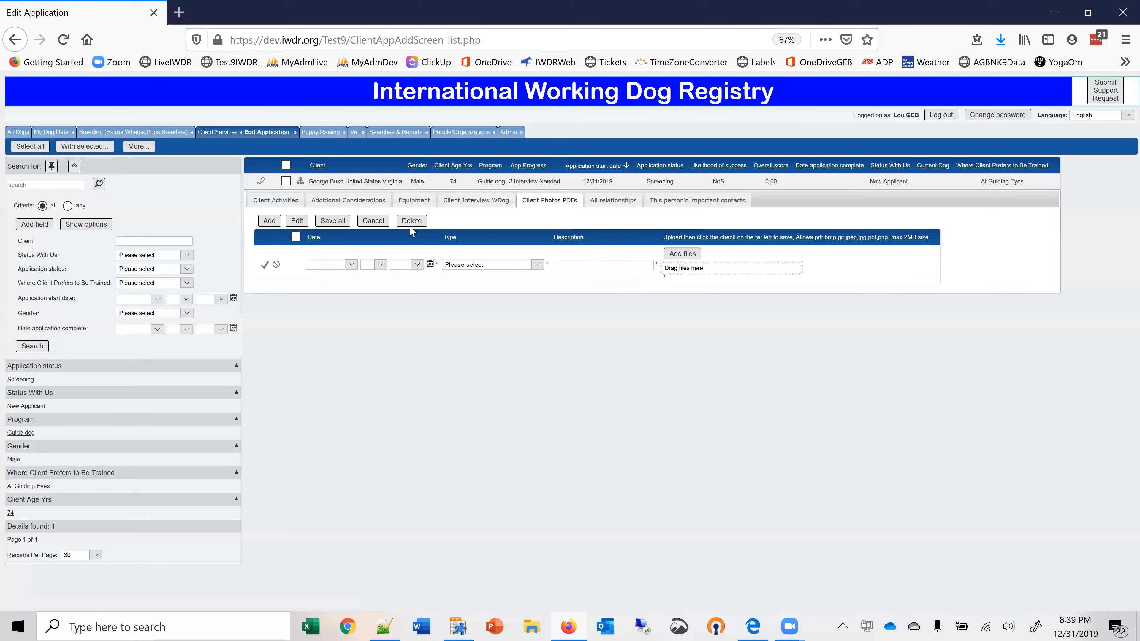
pyautogui.click(373, 222)
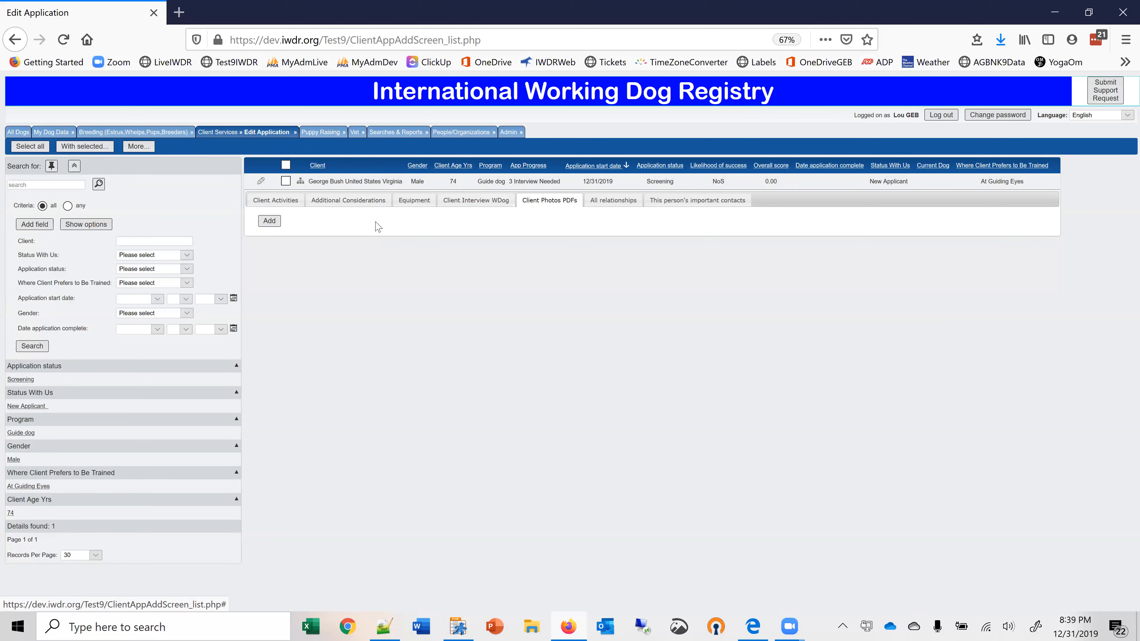
pyautogui.click(613, 203)
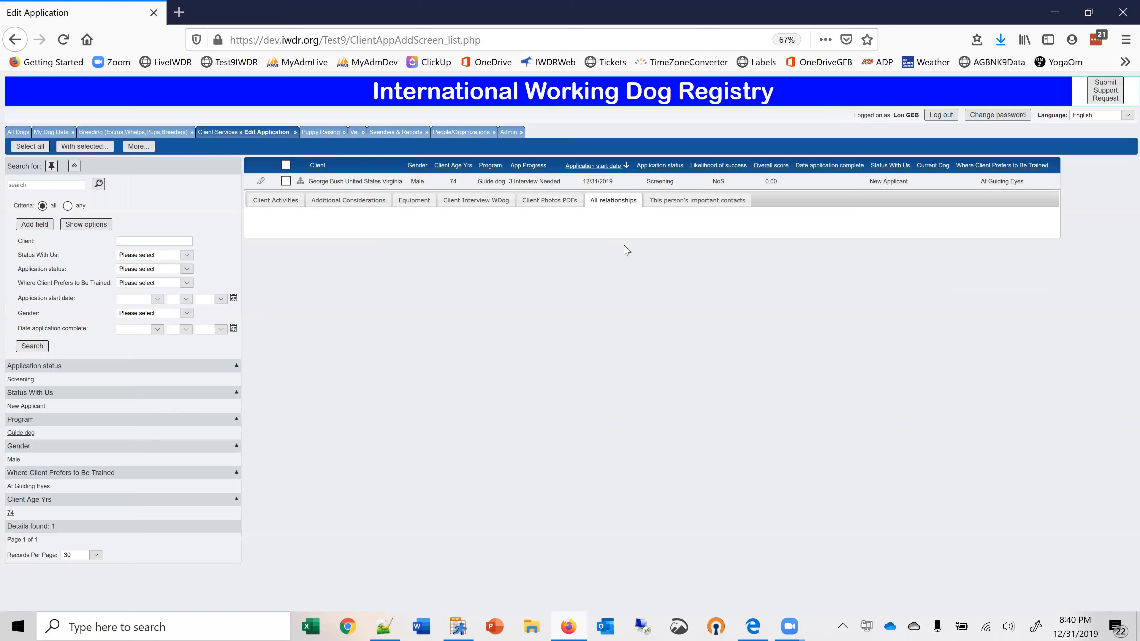
# Start a new important contact on George Bush's application and look up Barbara Bush among the existing people.
pyautogui.click(664, 204)
pyautogui.click(268, 223)
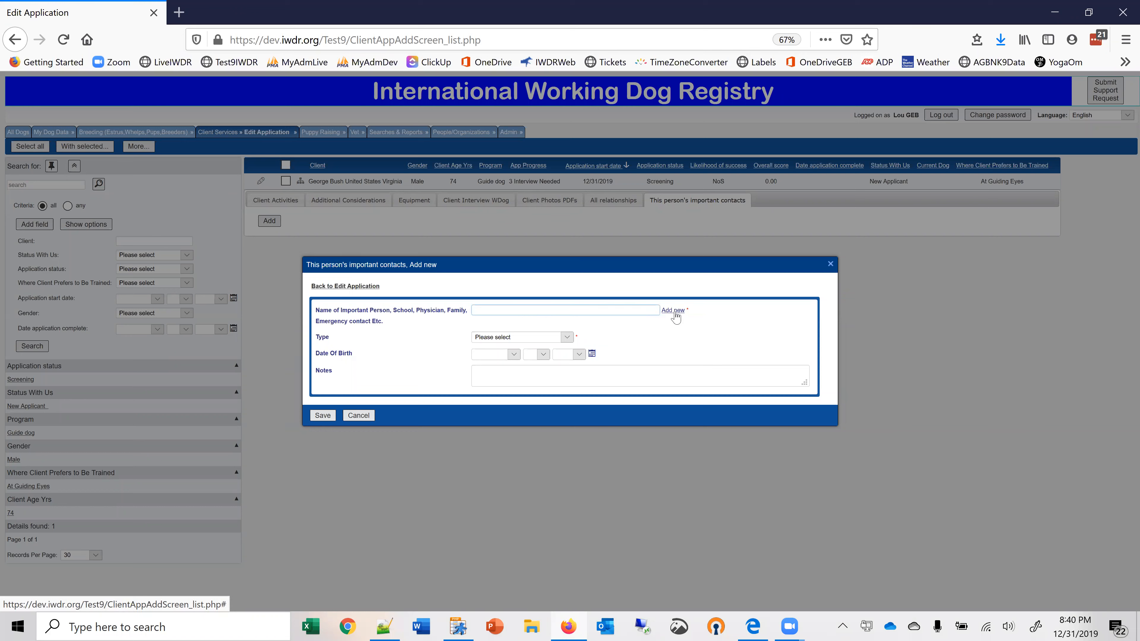
pyautogui.click(673, 310)
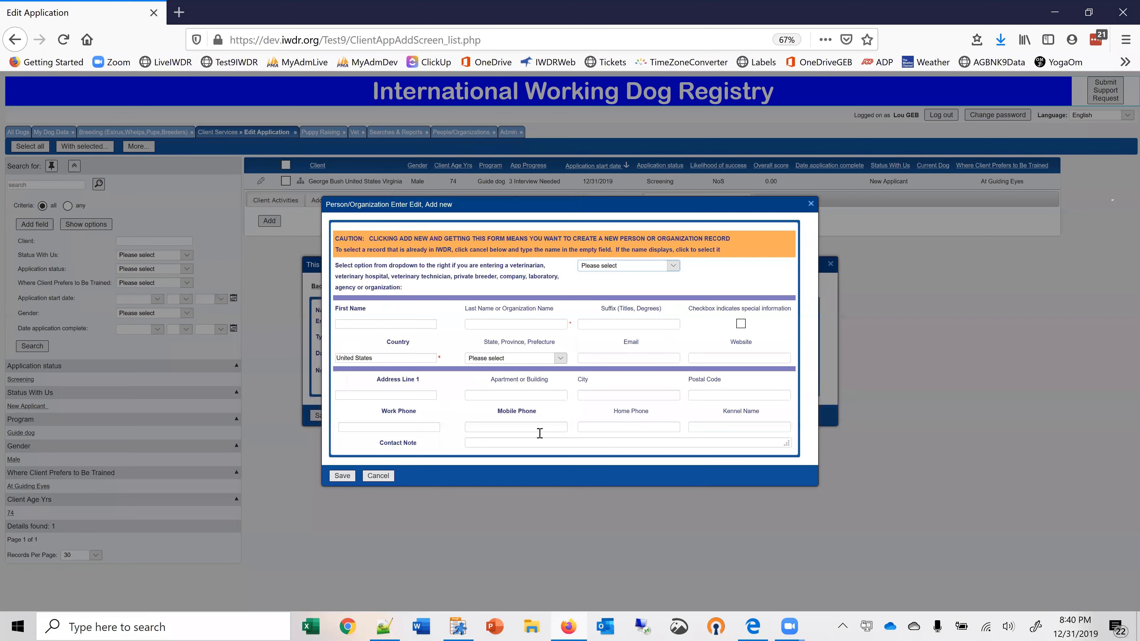
pyautogui.click(378, 475)
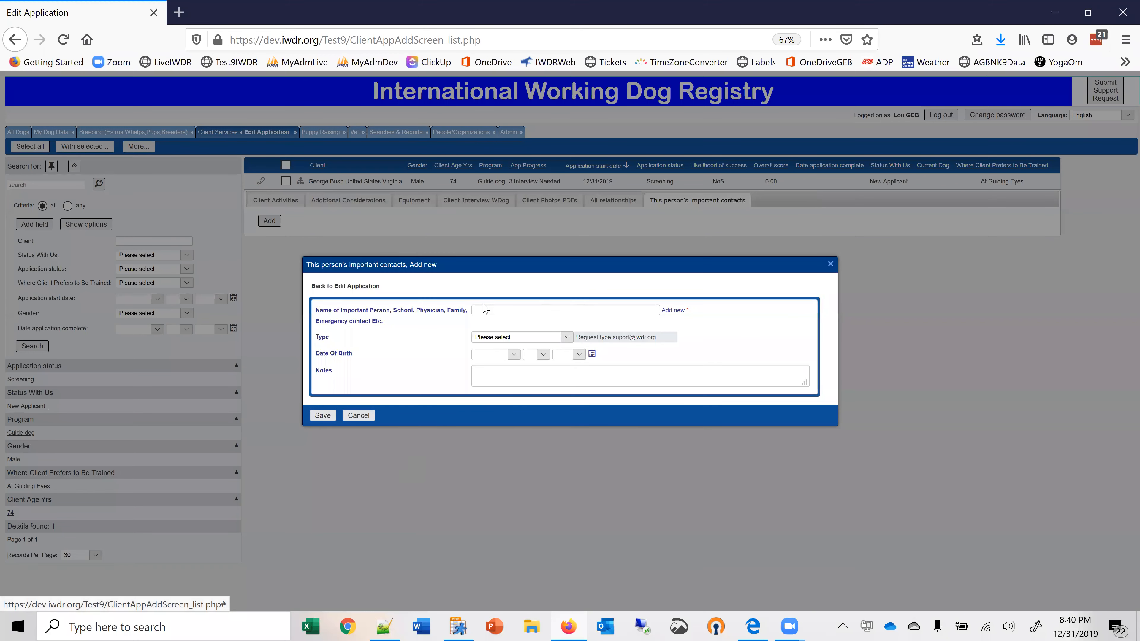
pyautogui.click(482, 310)
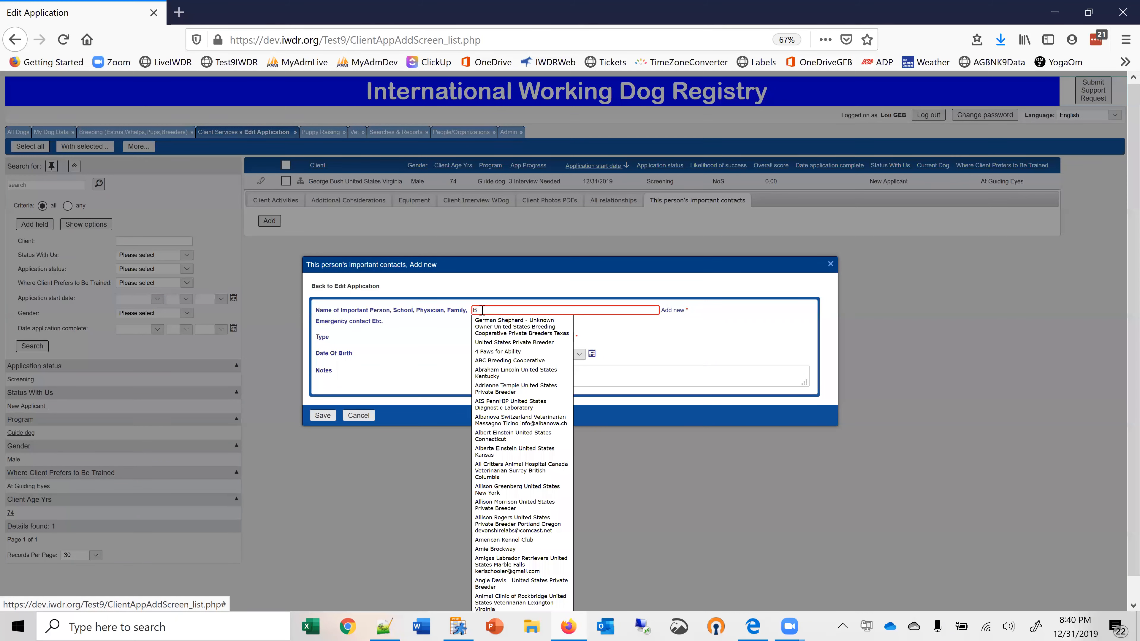
pyautogui.write('Barba')
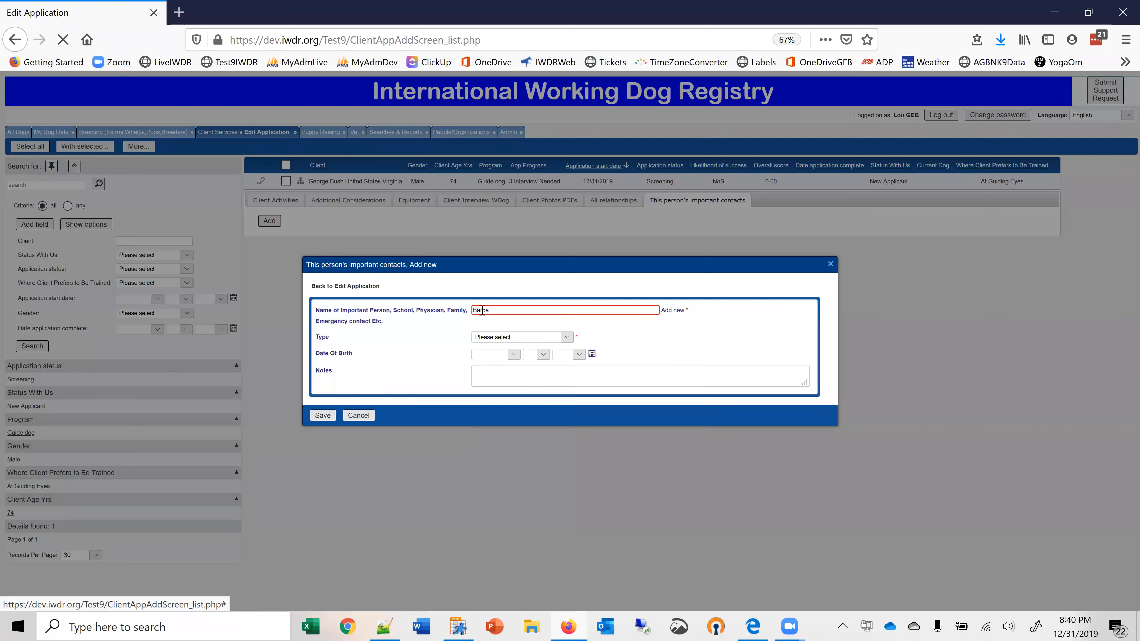
pyautogui.write('ra Bush')
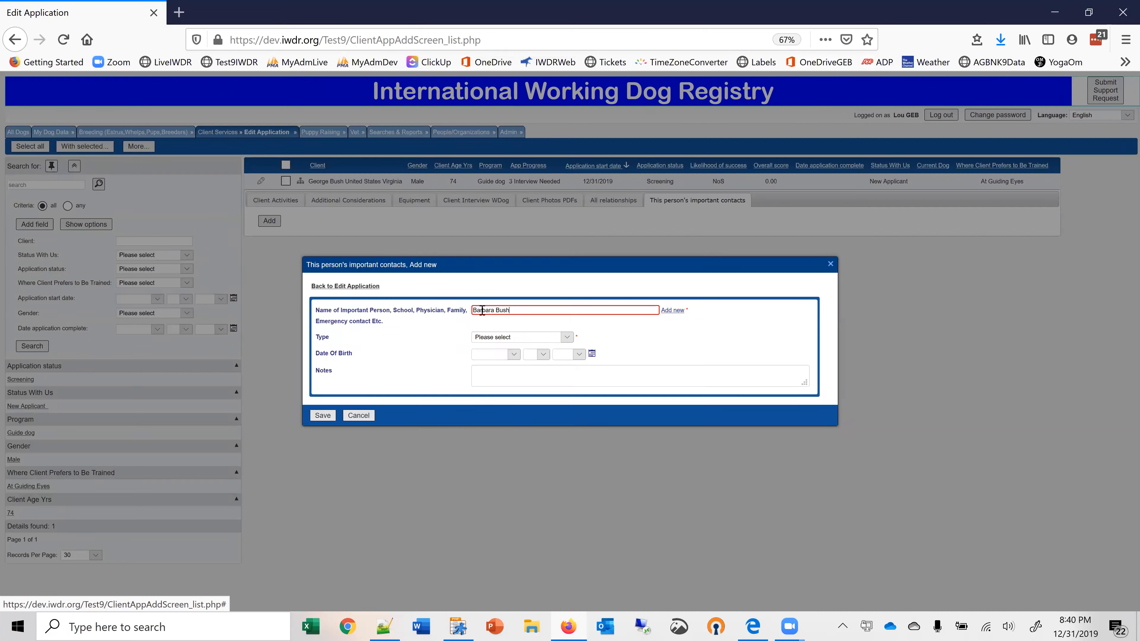
# Create and save a new person record for Barbara Bush with country United States and state Maine.
pyautogui.click(667, 312)
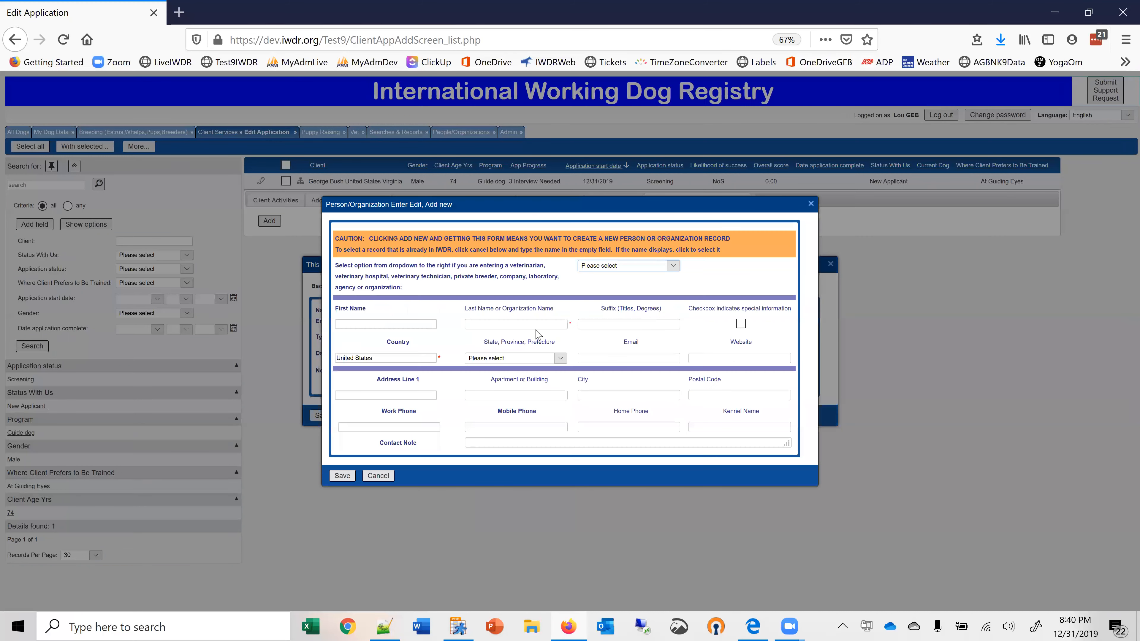
pyautogui.click(400, 323)
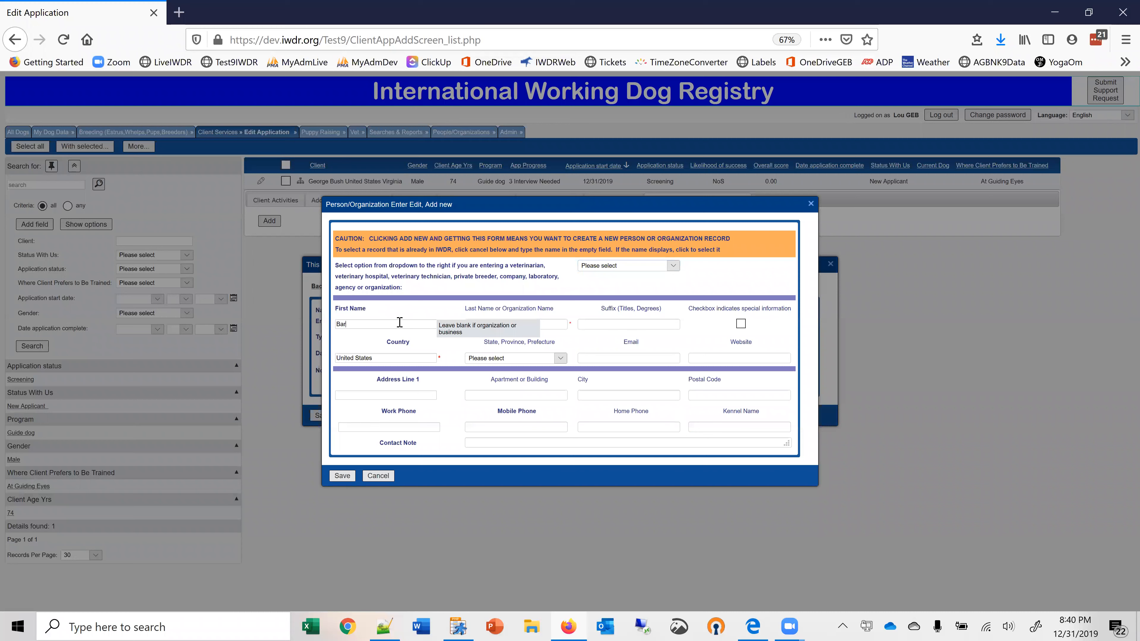
pyautogui.write('Barbara')
pyautogui.click(490, 325)
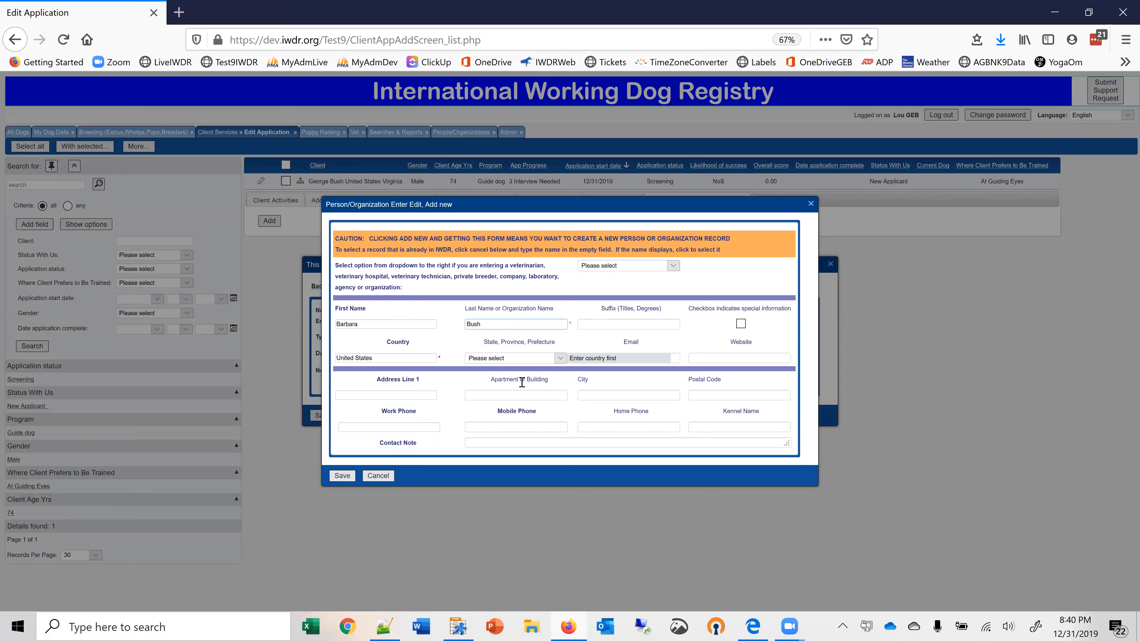
pyautogui.click(561, 418)
pyautogui.moveTo(562, 415); pyautogui.dragTo(562, 461)
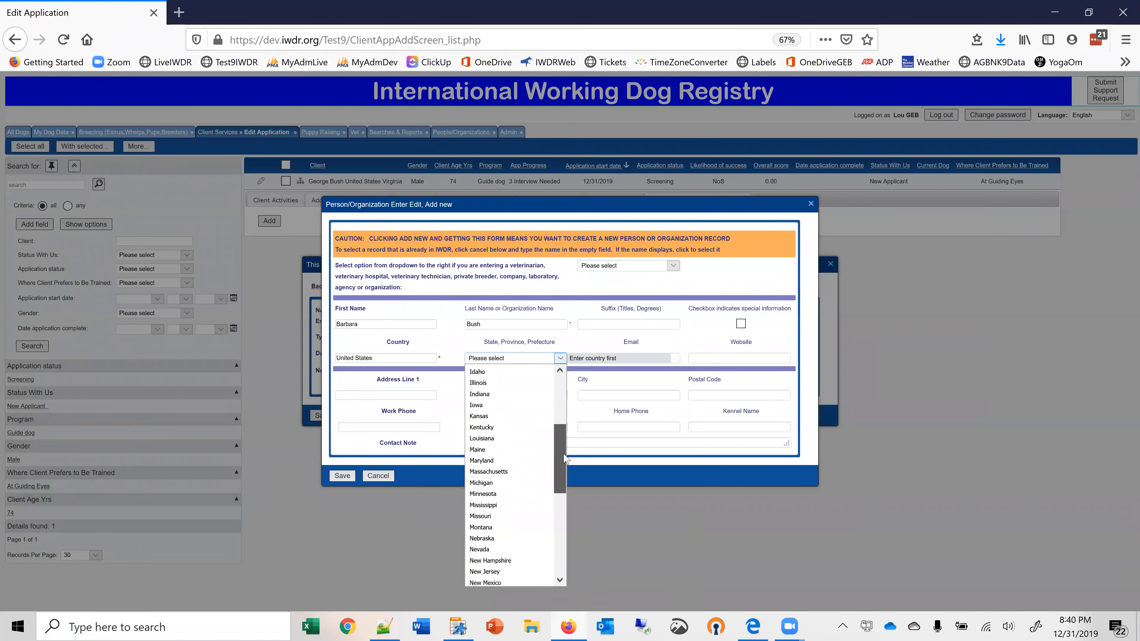
pyautogui.click(484, 449)
pyautogui.click(342, 478)
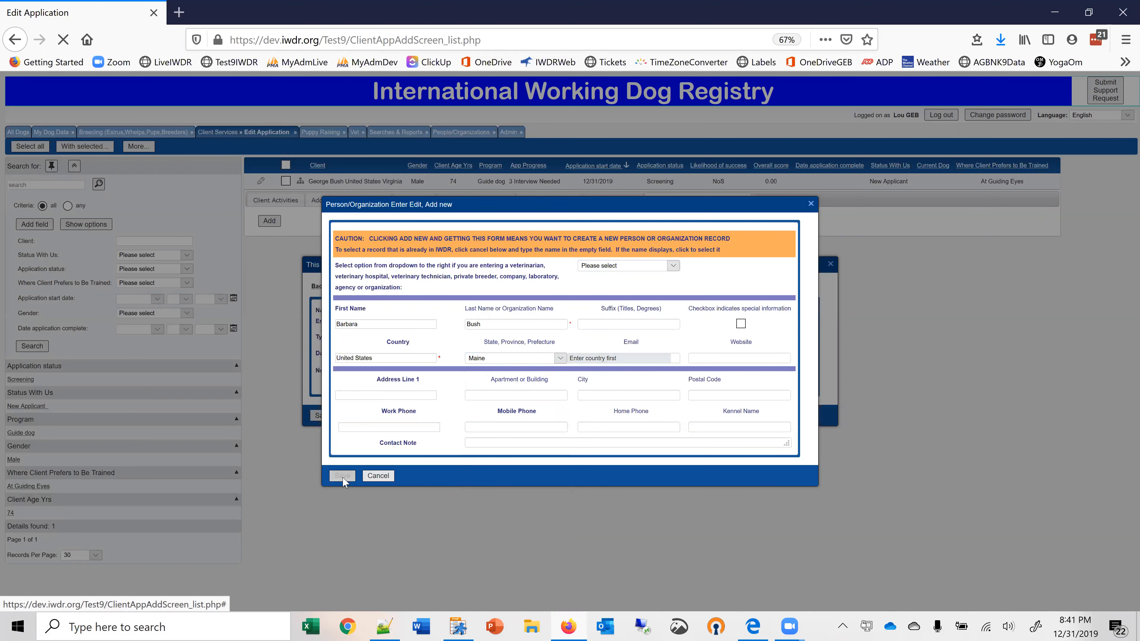
# Set the important contact's type to Family and save the contact entry.
pyautogui.click(568, 340)
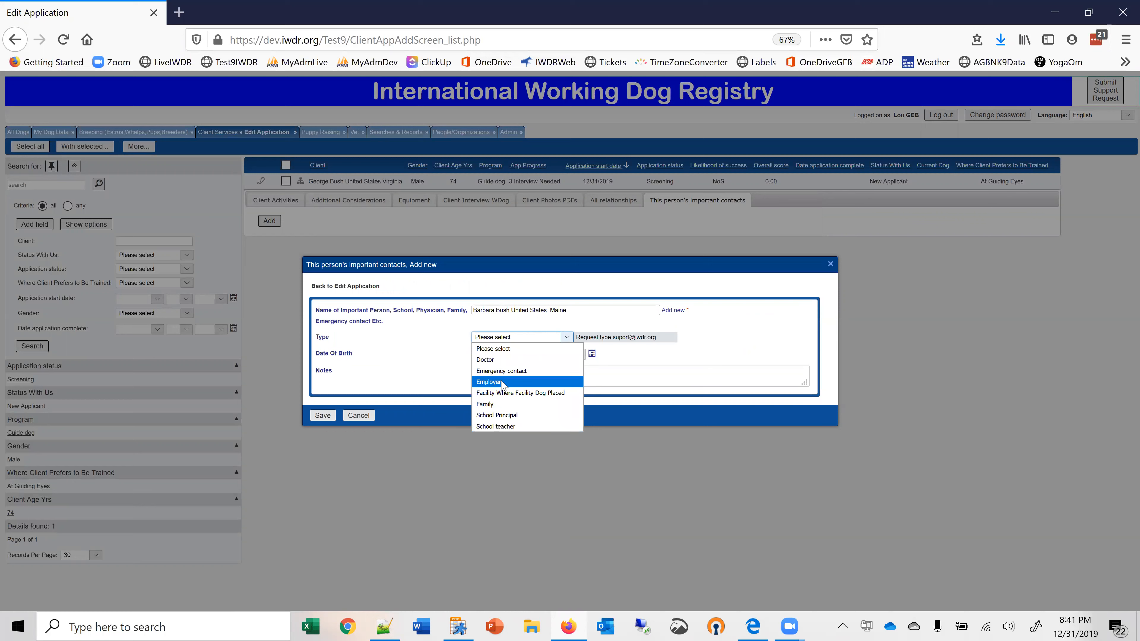
pyautogui.click(497, 404)
pyautogui.click(507, 376)
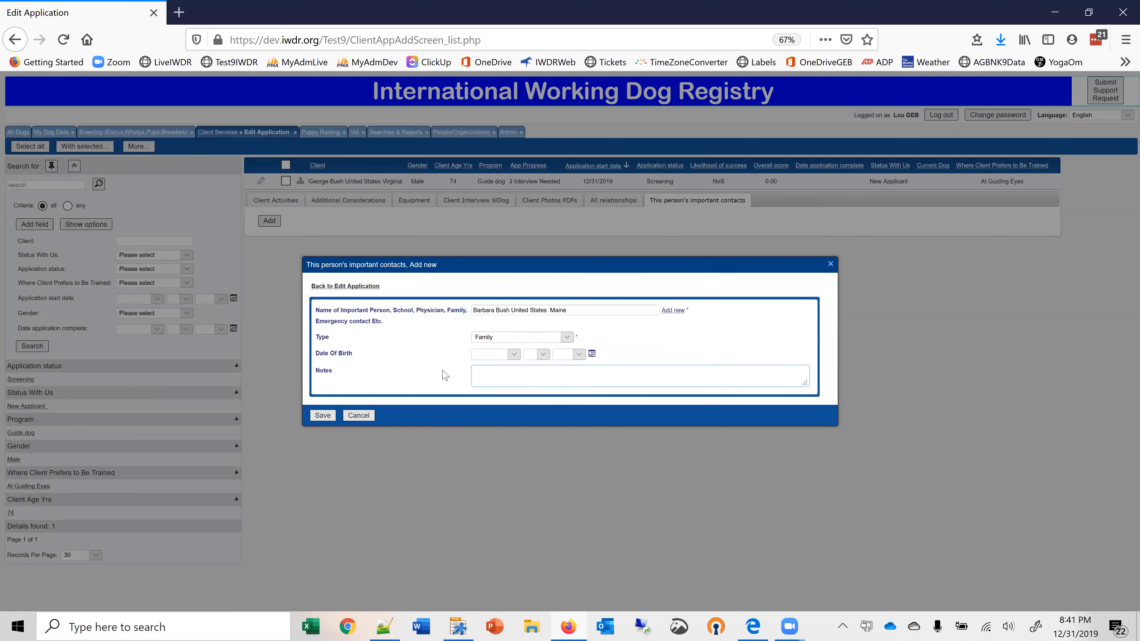
pyautogui.click(325, 415)
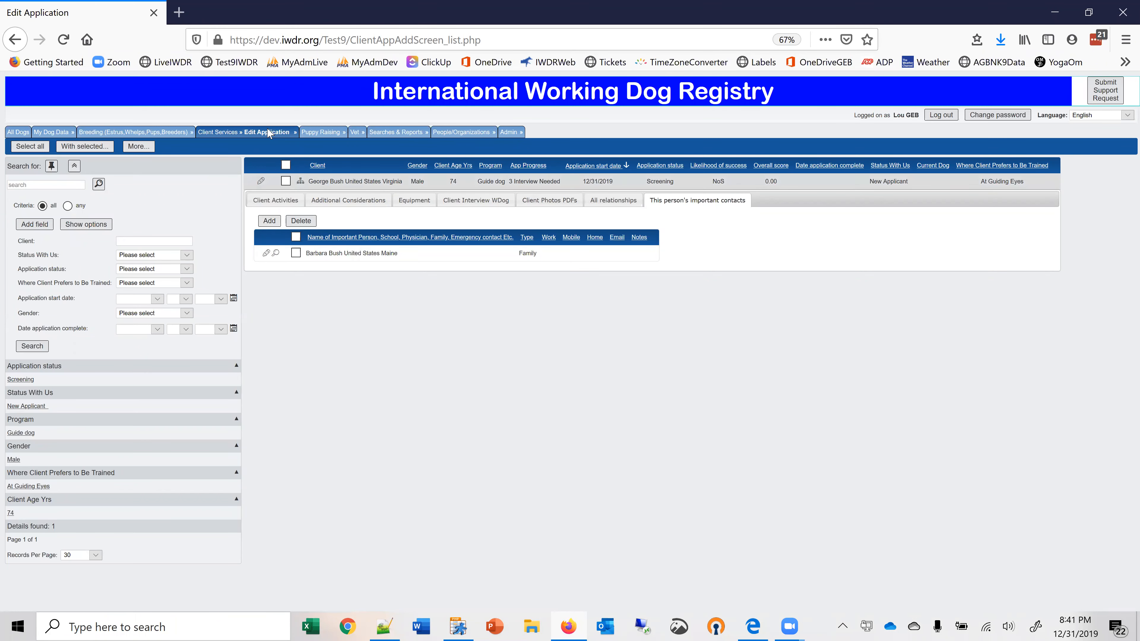
# Open the Arkansas companion dog client's record in Manage Team Training and enter the instructor's name.
pyautogui.moveTo(269, 132)
pyautogui.click(241, 168)
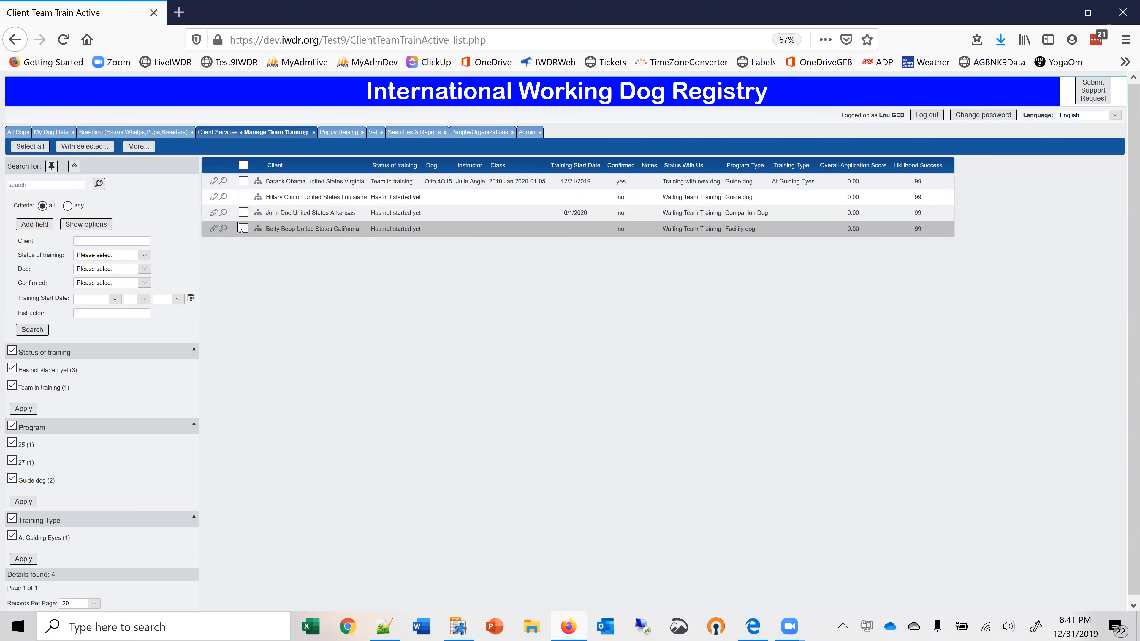
pyautogui.click(214, 213)
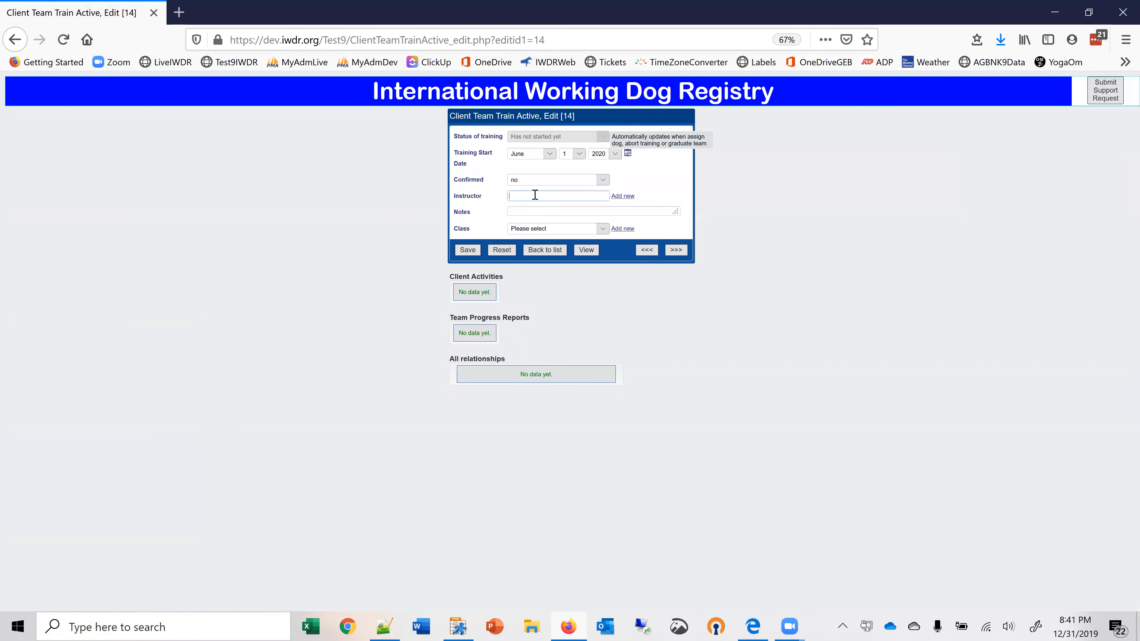
pyautogui.write('Graham')
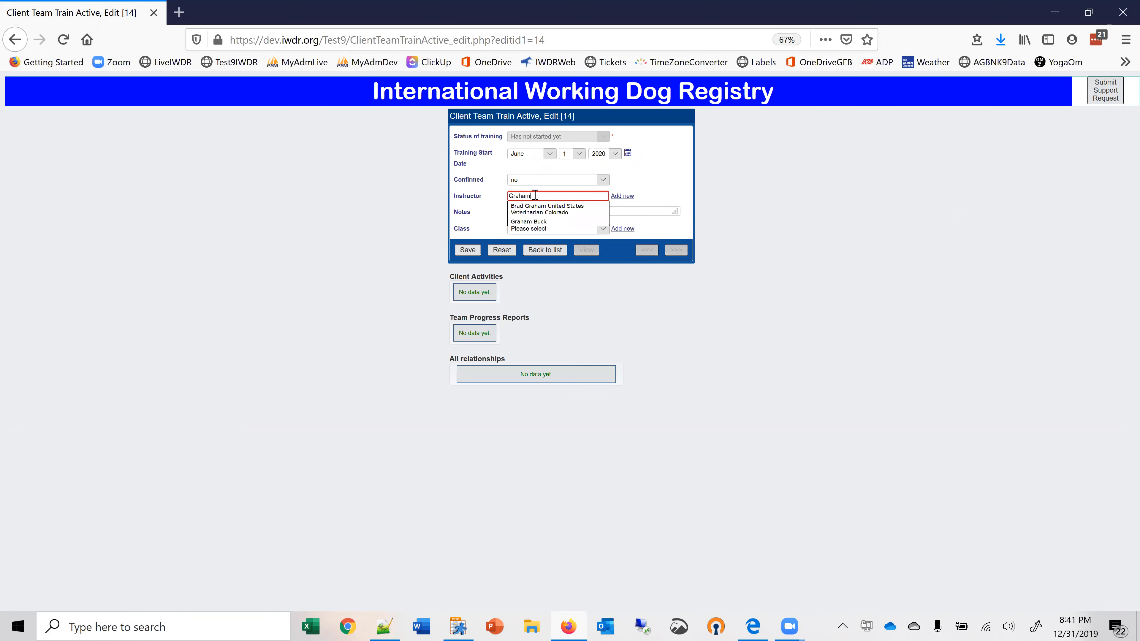
pyautogui.click(541, 223)
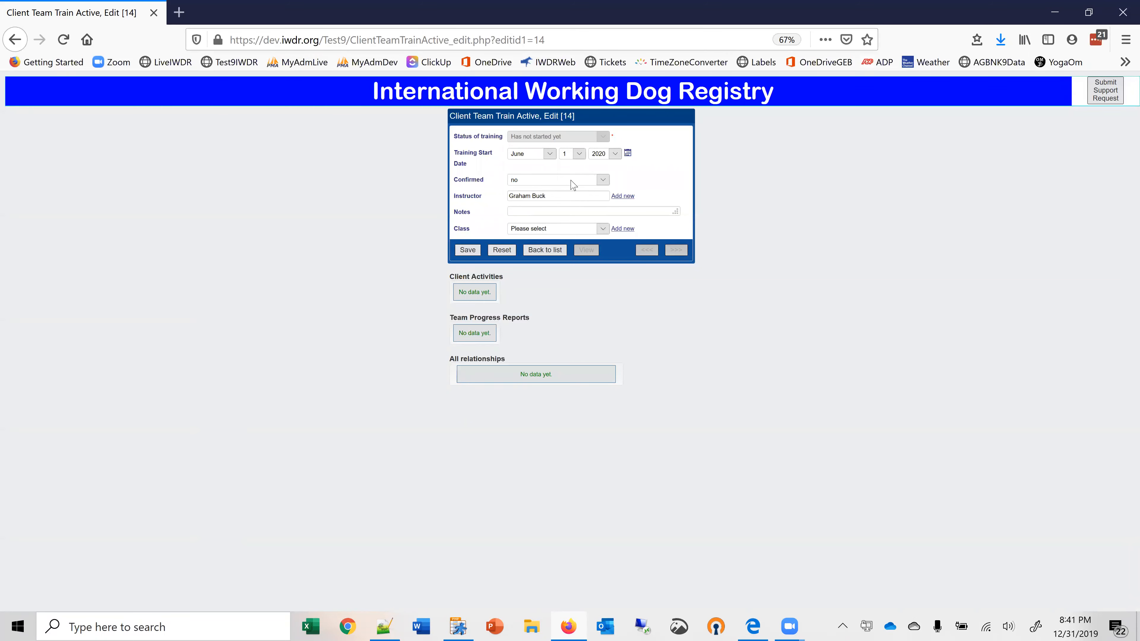
# Start a new training class named 20120 June with the start date June 3, 2019.
pyautogui.click(601, 230)
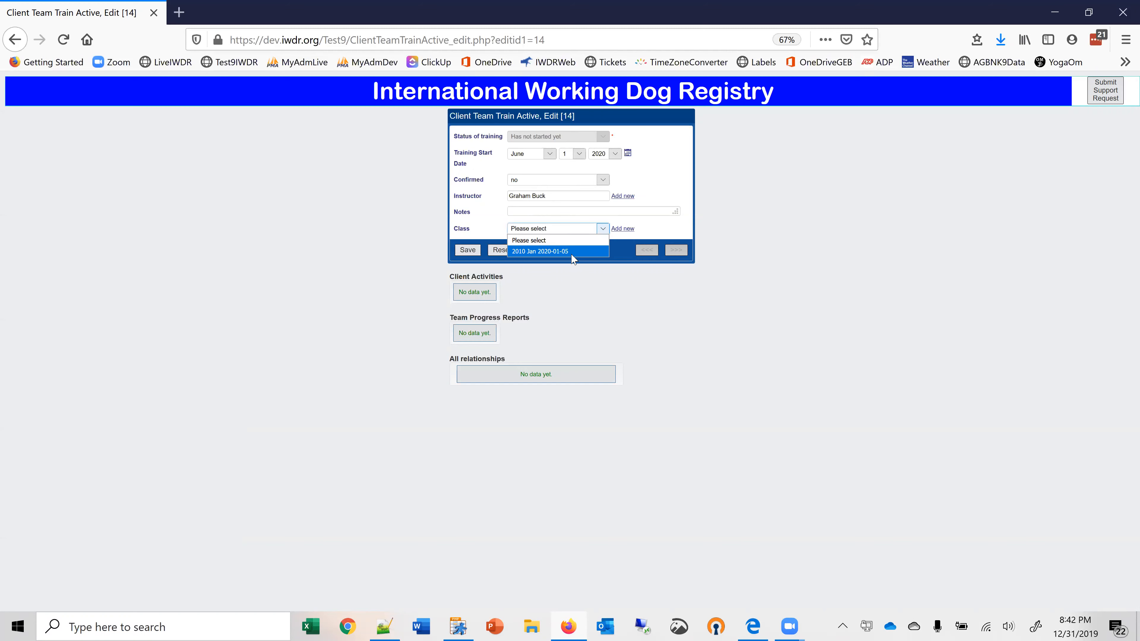
pyautogui.click(622, 228)
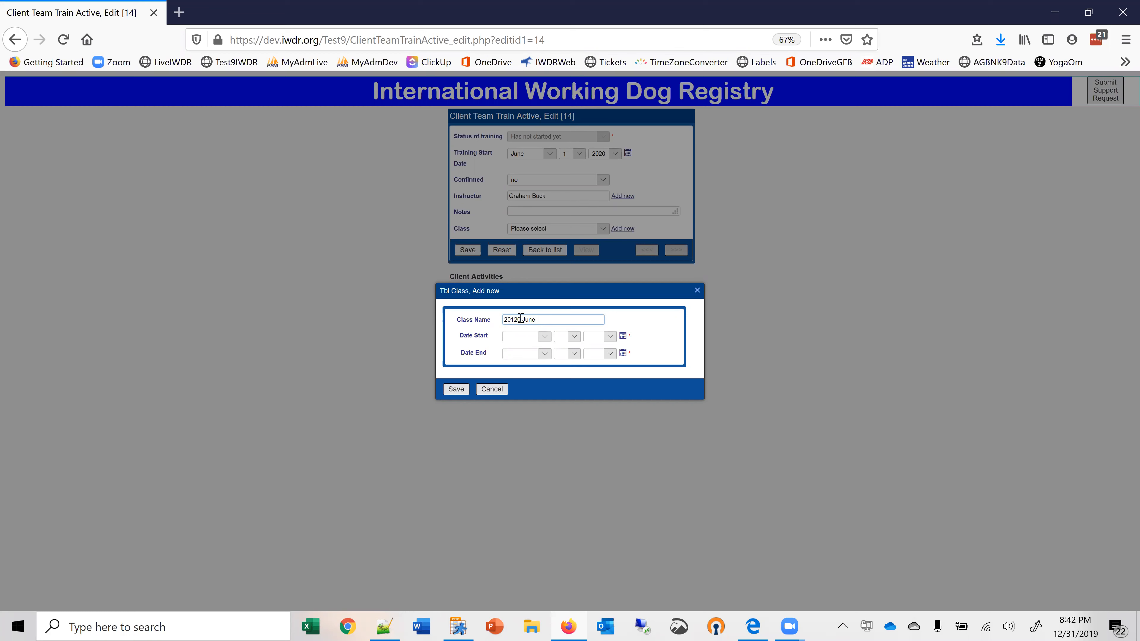
pyautogui.click(623, 335)
pyautogui.click(568, 291)
pyautogui.click(546, 346)
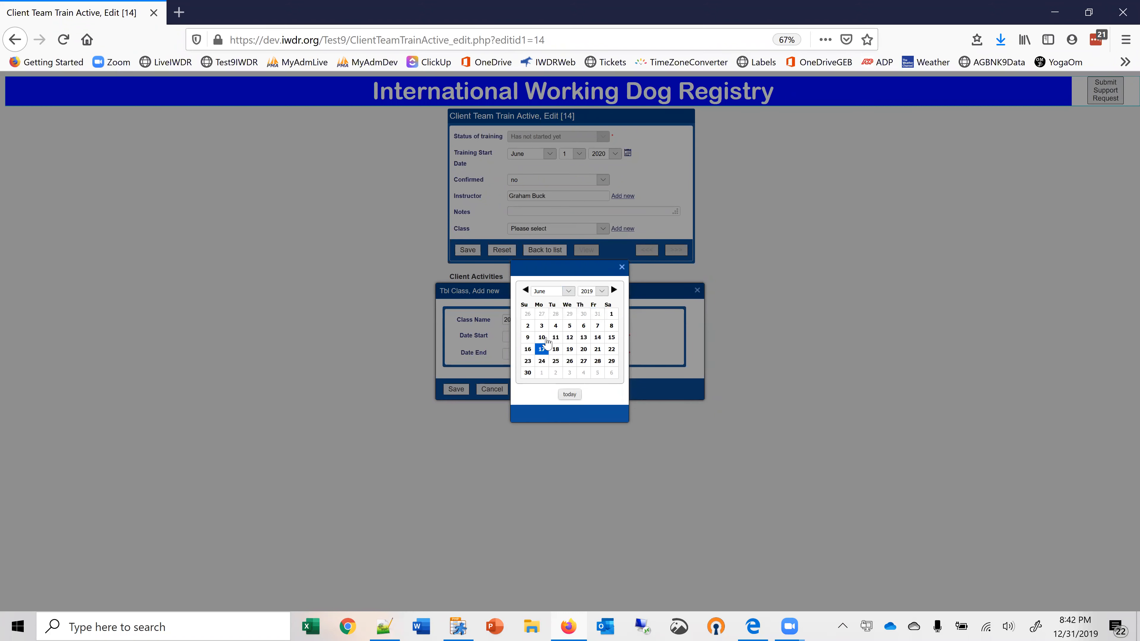
pyautogui.click(542, 326)
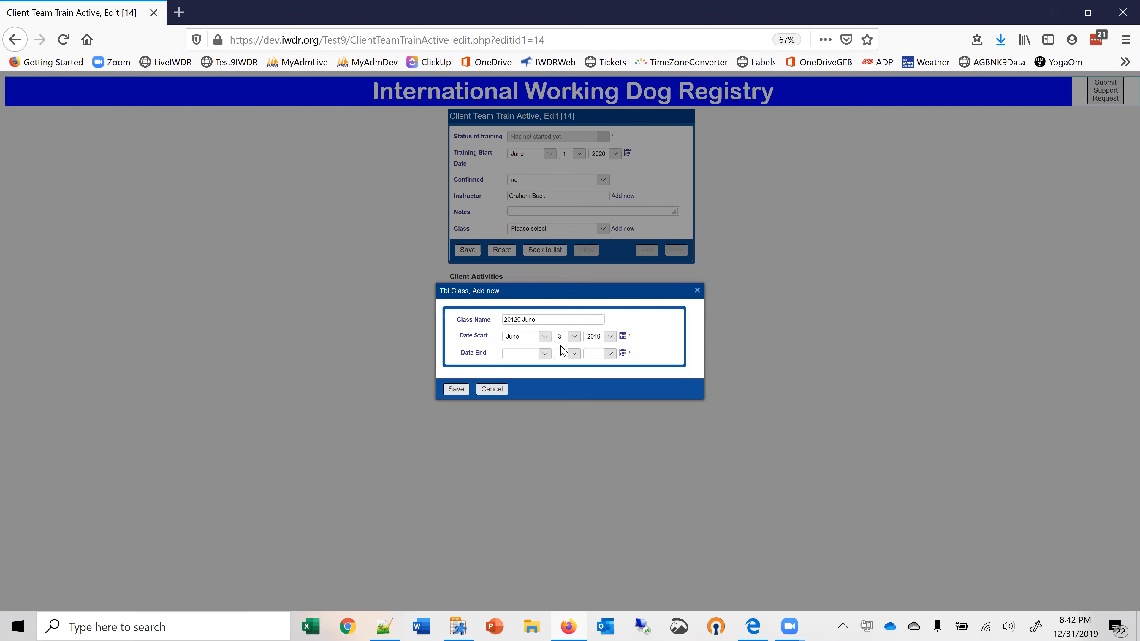
# Set the new class's end date to June 16, 2020.
pyautogui.click(545, 354)
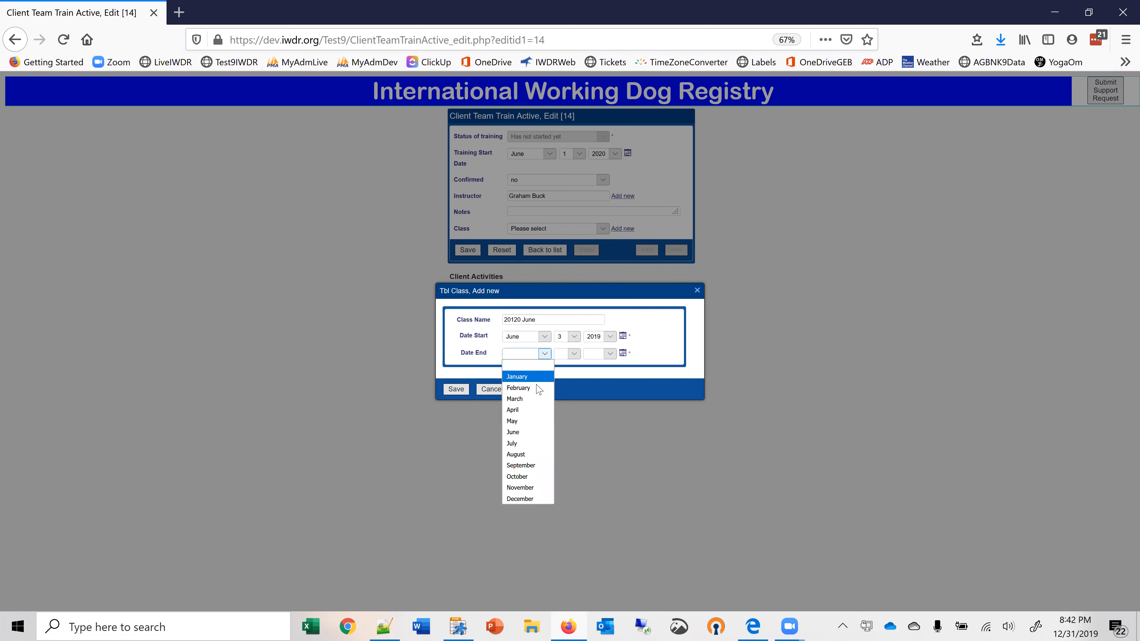
pyautogui.click(522, 431)
pyautogui.click(575, 354)
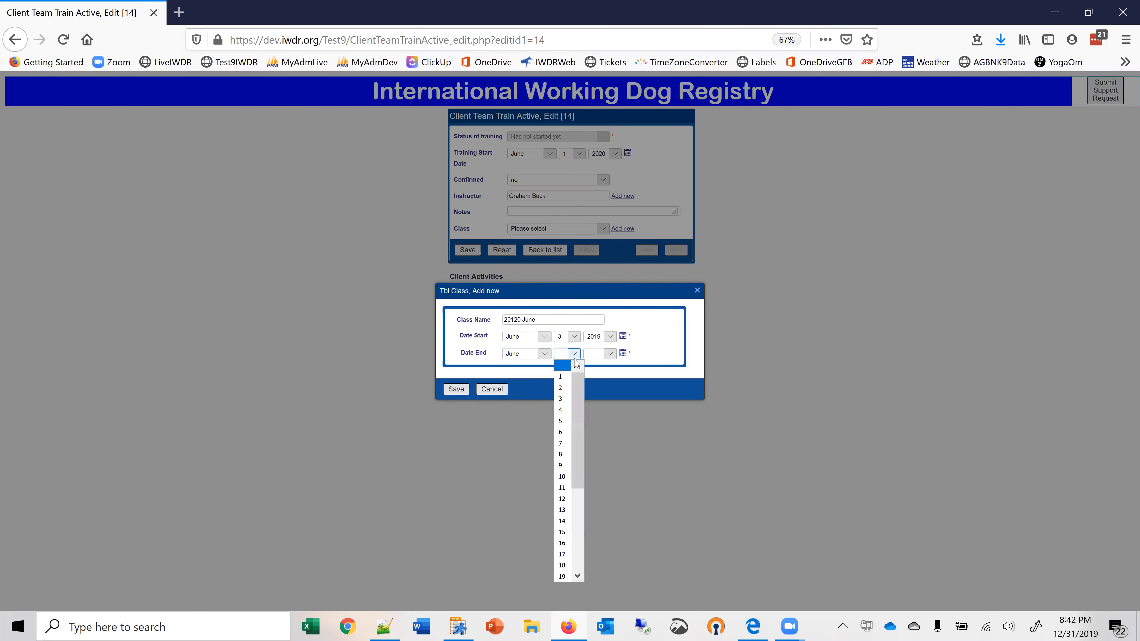
pyautogui.click(561, 543)
pyautogui.click(611, 354)
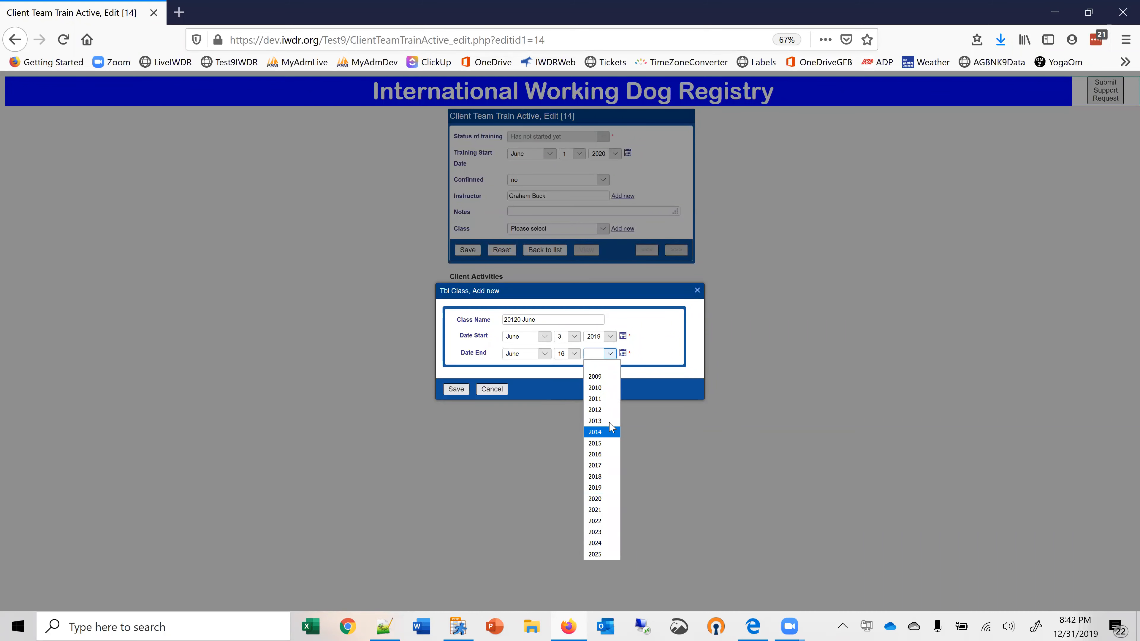
pyautogui.click(601, 509)
# Change the class's start year to 2020, and save both the class and the client's team training record.
pyautogui.click(609, 339)
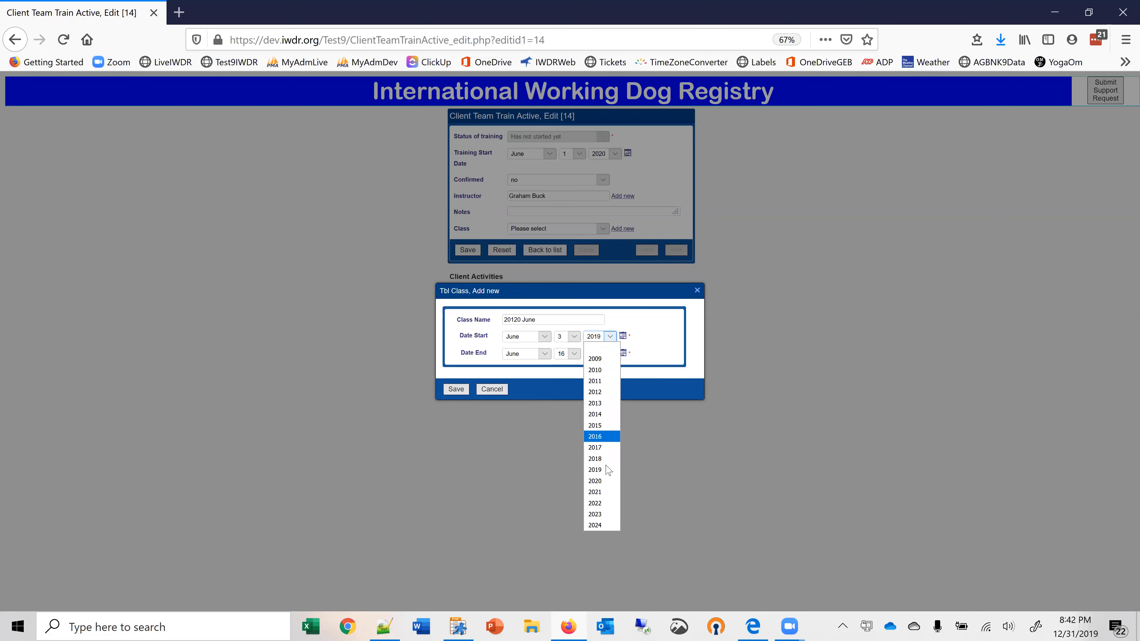
pyautogui.click(601, 481)
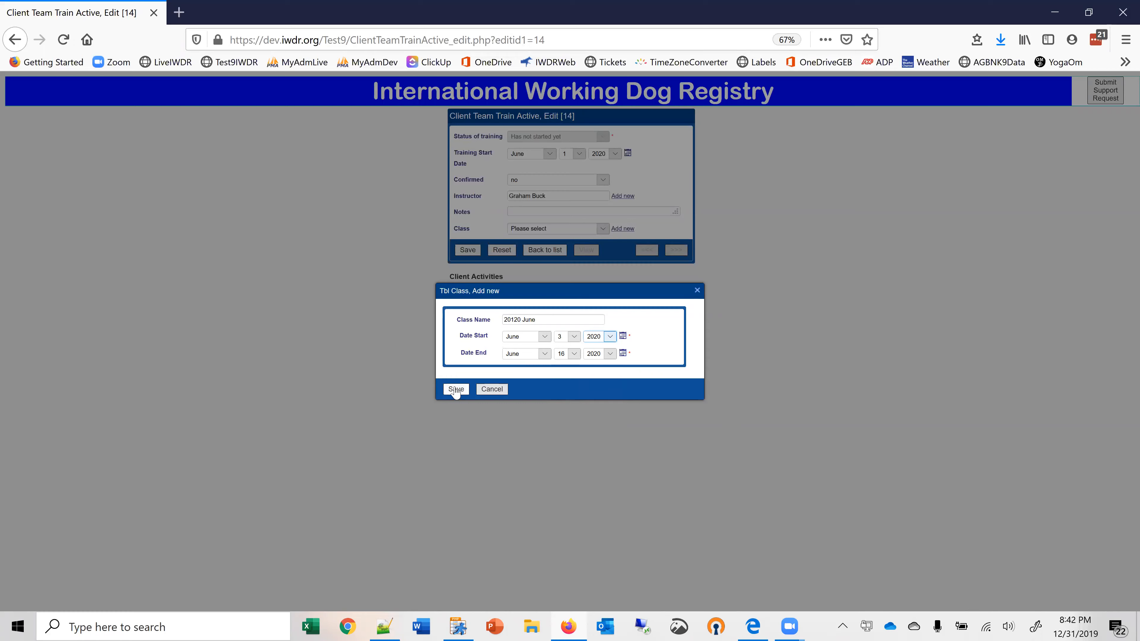
pyautogui.click(456, 389)
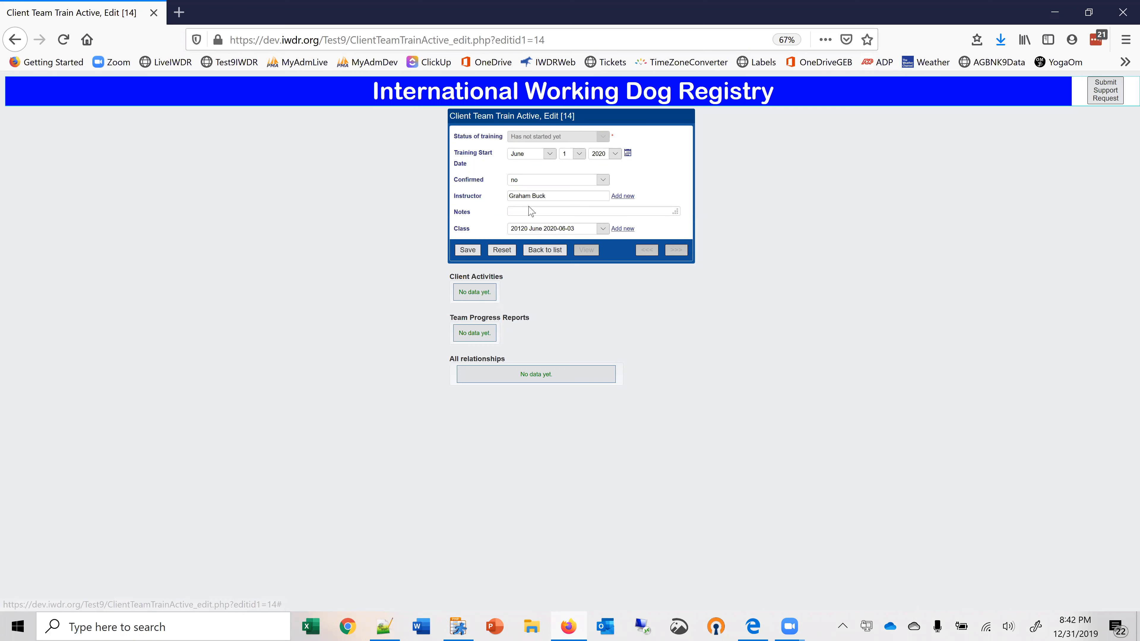
pyautogui.click(466, 253)
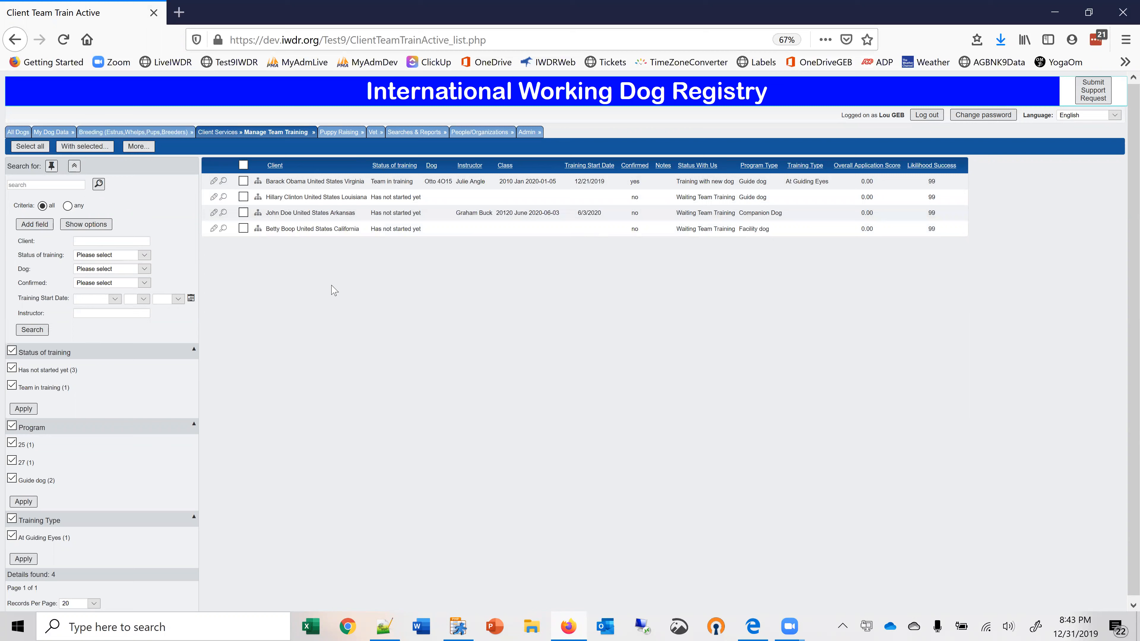
# Open the California facility dog client's team training record, enter the instructor's name, and set Confirmed to yes.
pyautogui.click(213, 230)
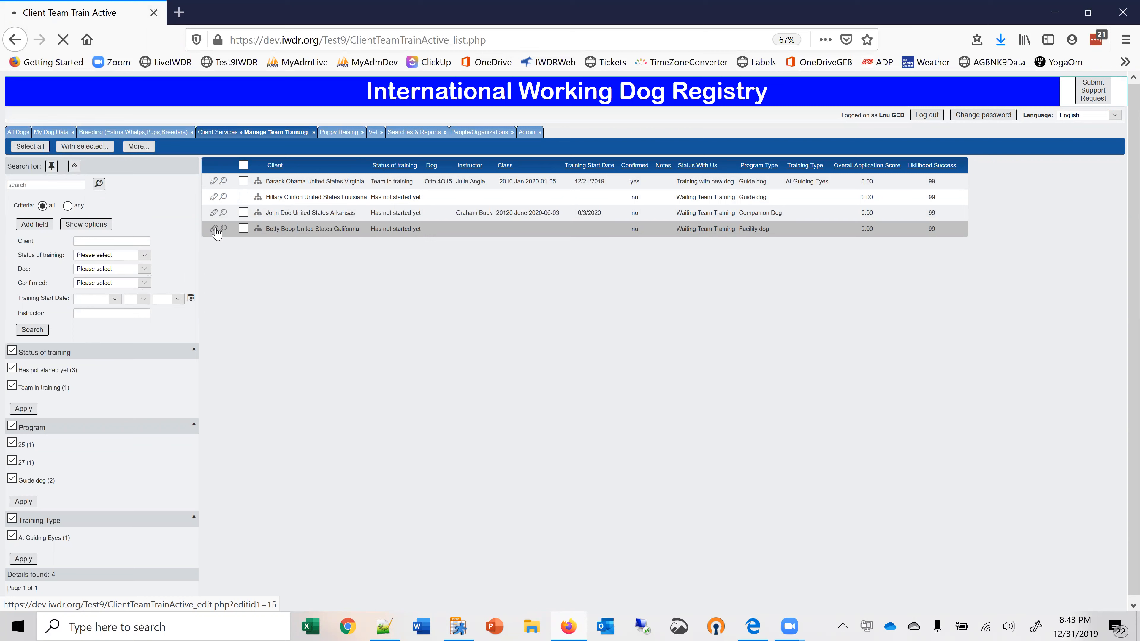
pyautogui.click(215, 229)
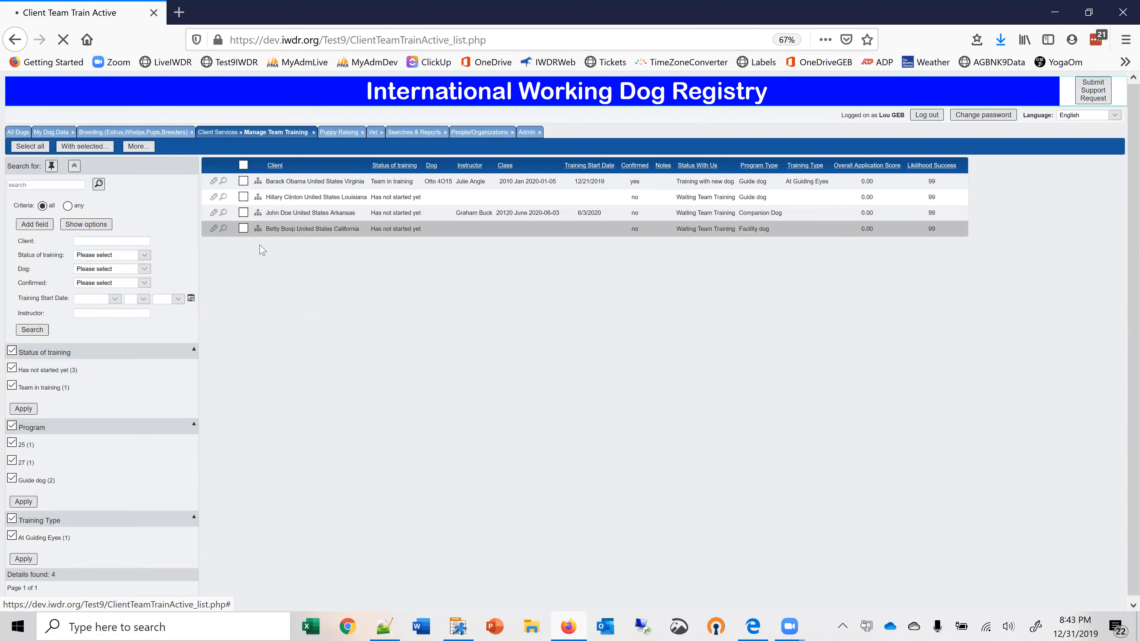
pyautogui.click(257, 230)
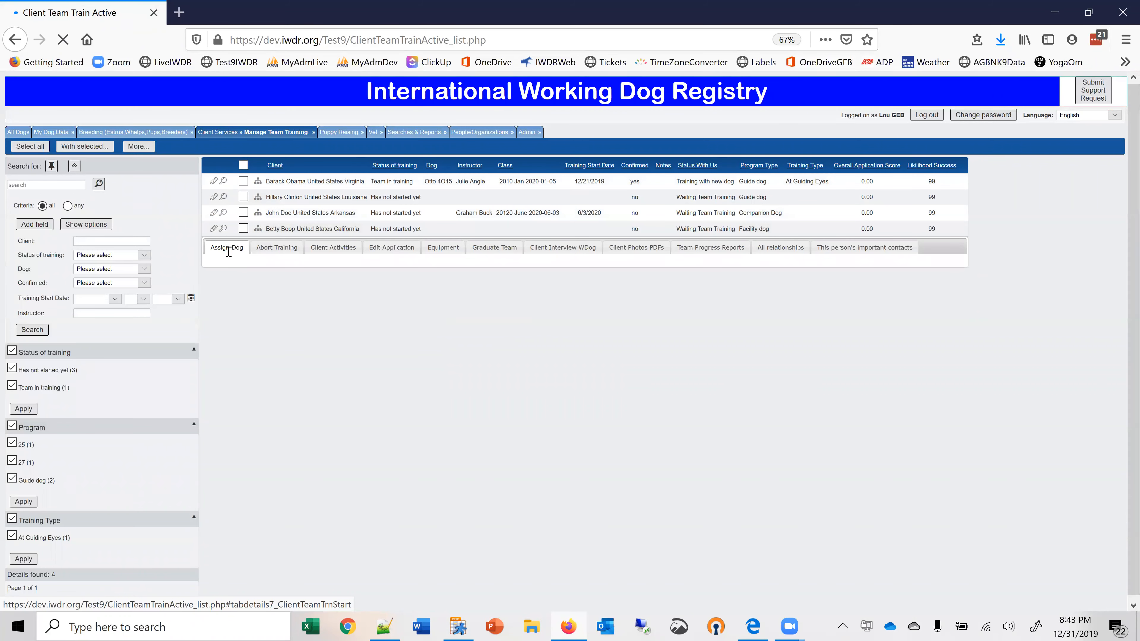
pyautogui.click(266, 249)
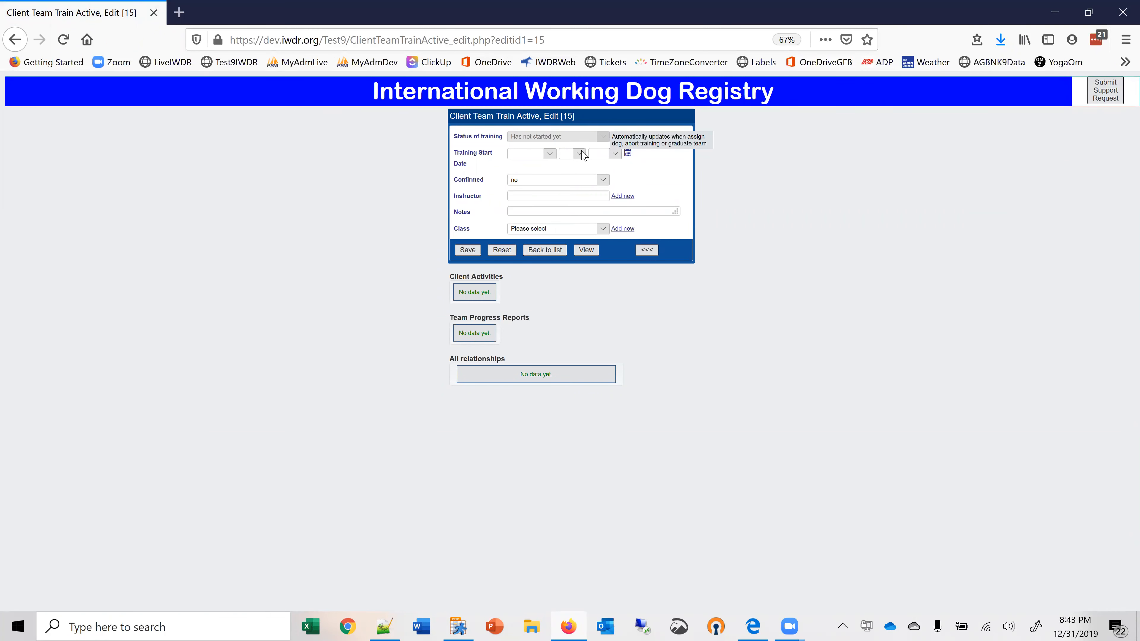
pyautogui.click(589, 196)
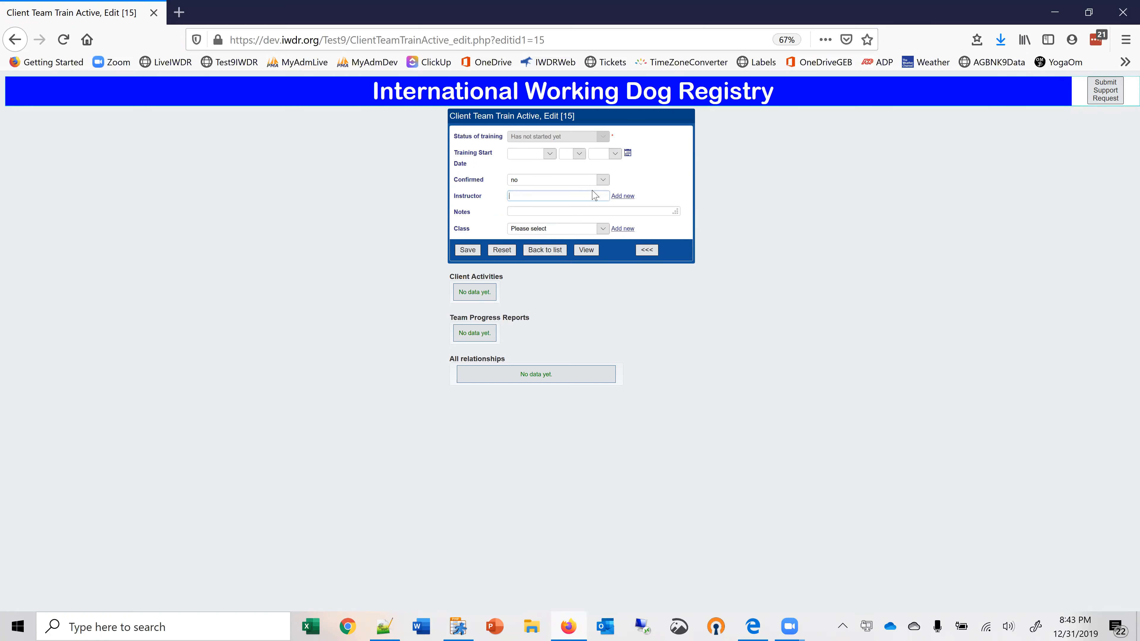
pyautogui.write('Grah')
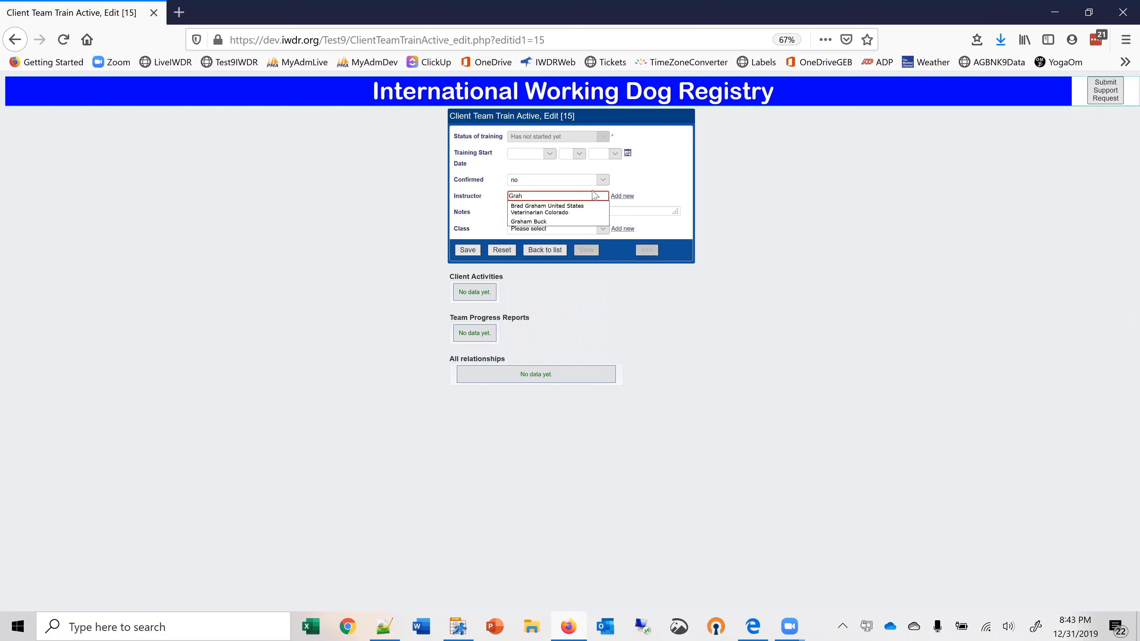
pyautogui.click(556, 222)
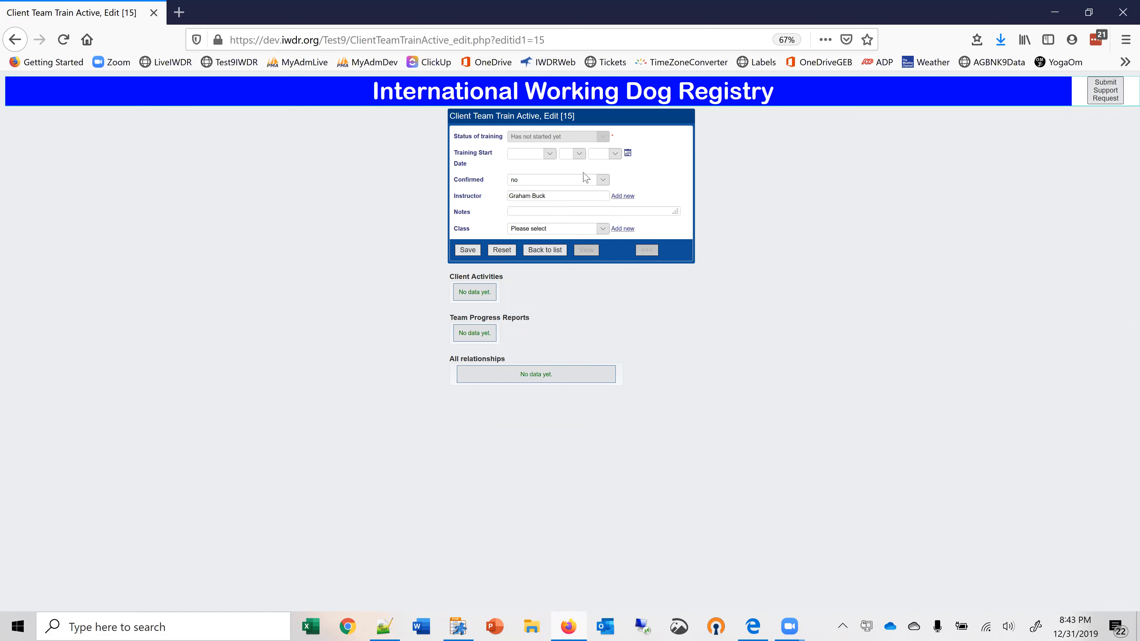
pyautogui.click(604, 181)
pyautogui.click(567, 188)
pyautogui.click(550, 154)
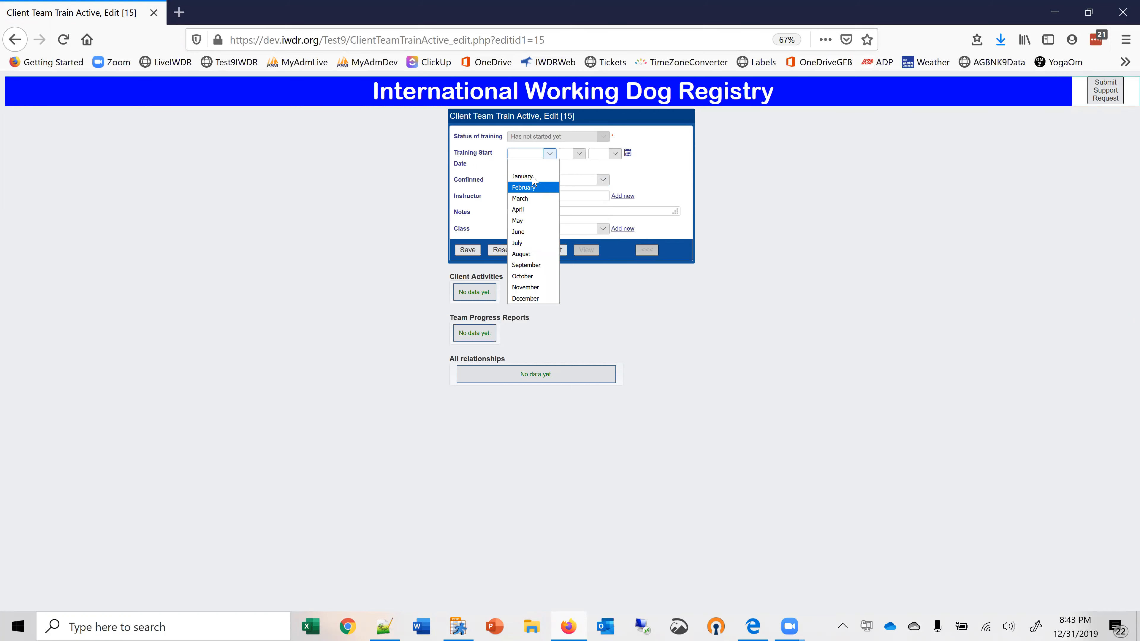
pyautogui.click(543, 181)
pyautogui.click(578, 155)
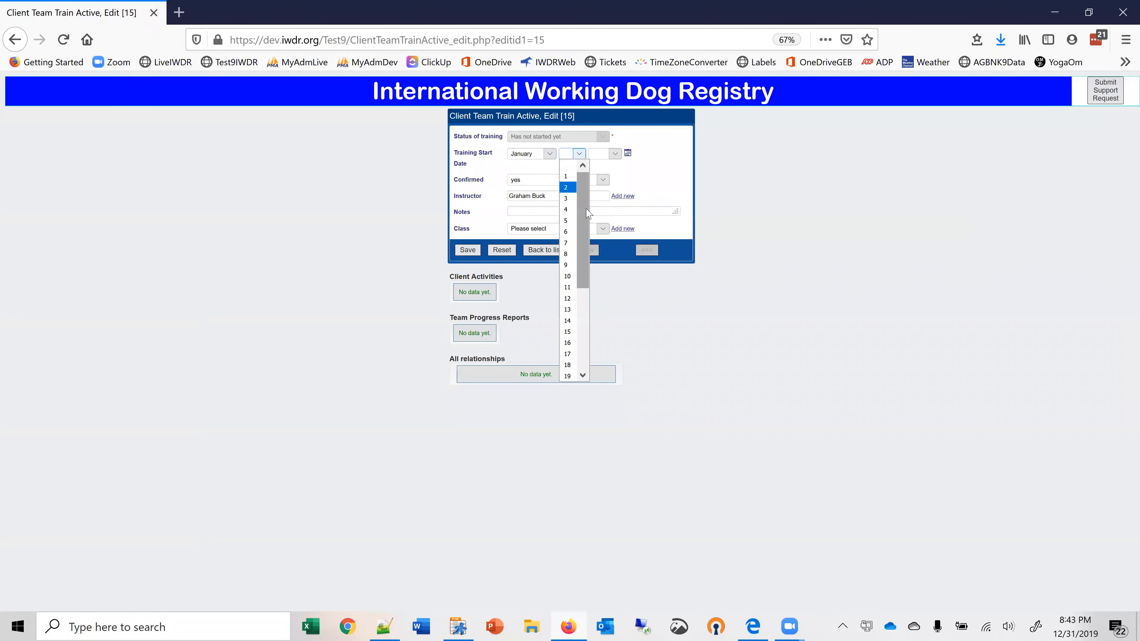
pyautogui.click(578, 169)
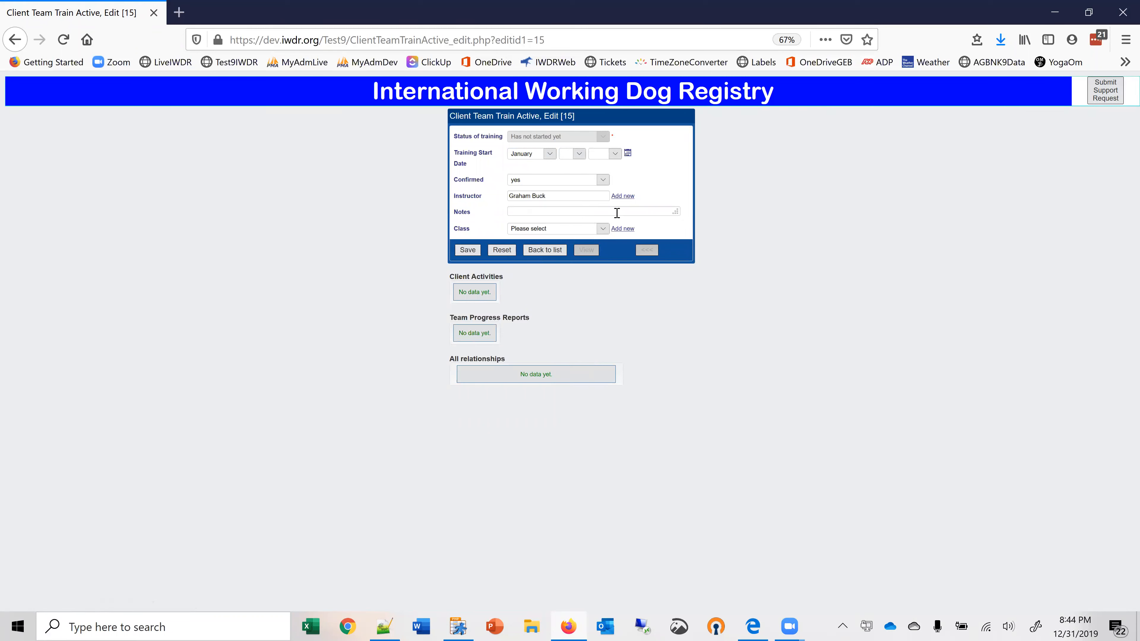
# Assign the client to class 20120 June 2020-06-03 and save the record with the training start date left blank.
pyautogui.click(602, 229)
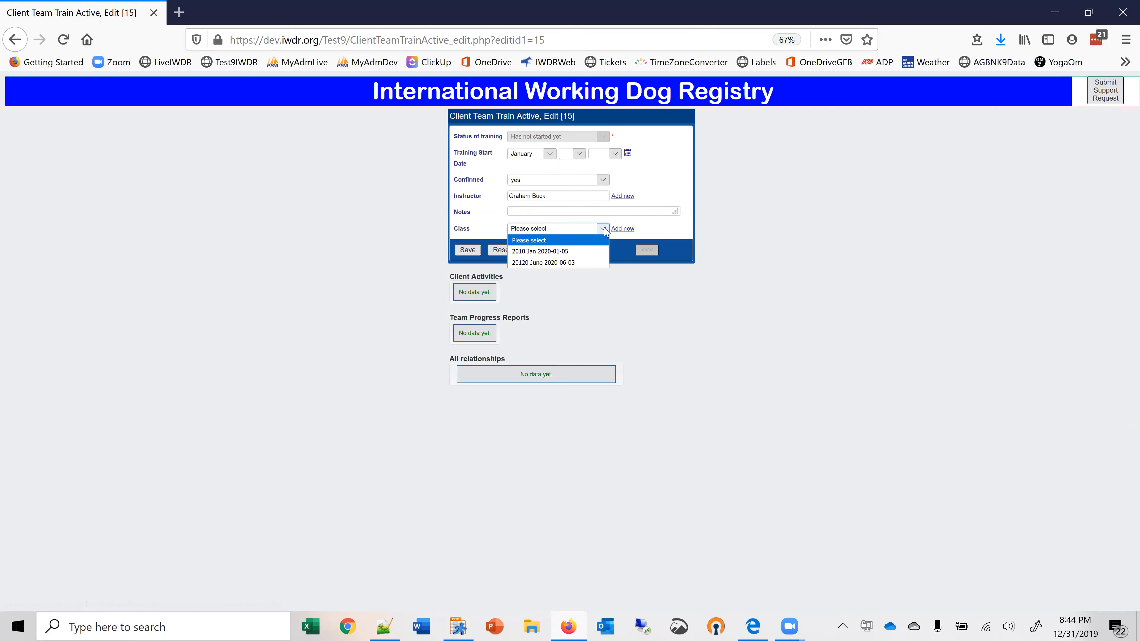
pyautogui.click(561, 265)
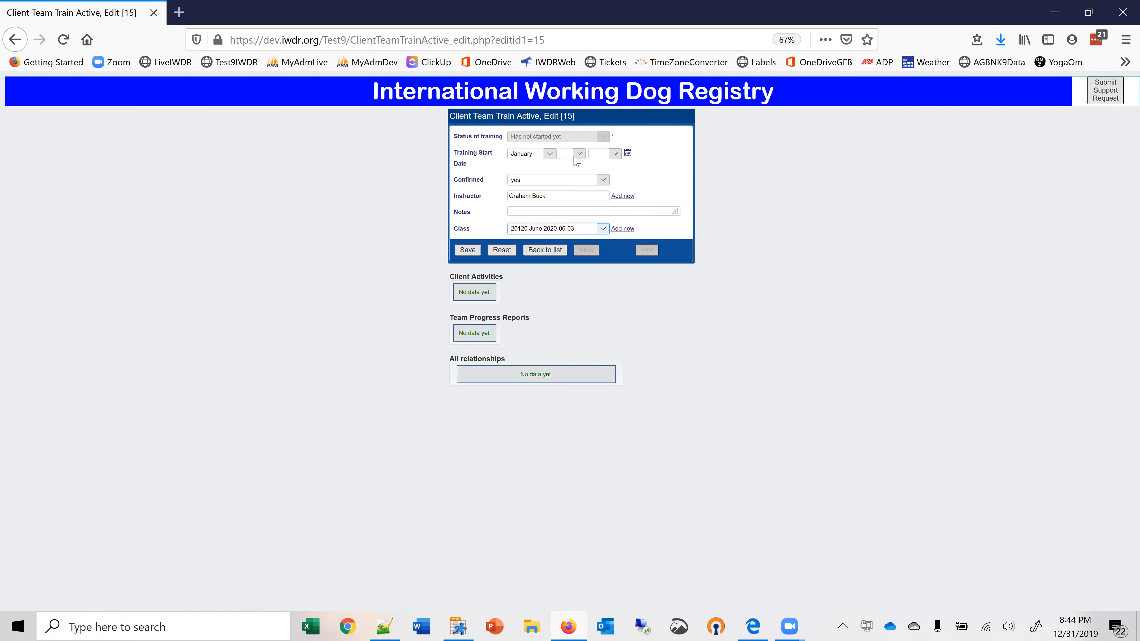
pyautogui.click(550, 154)
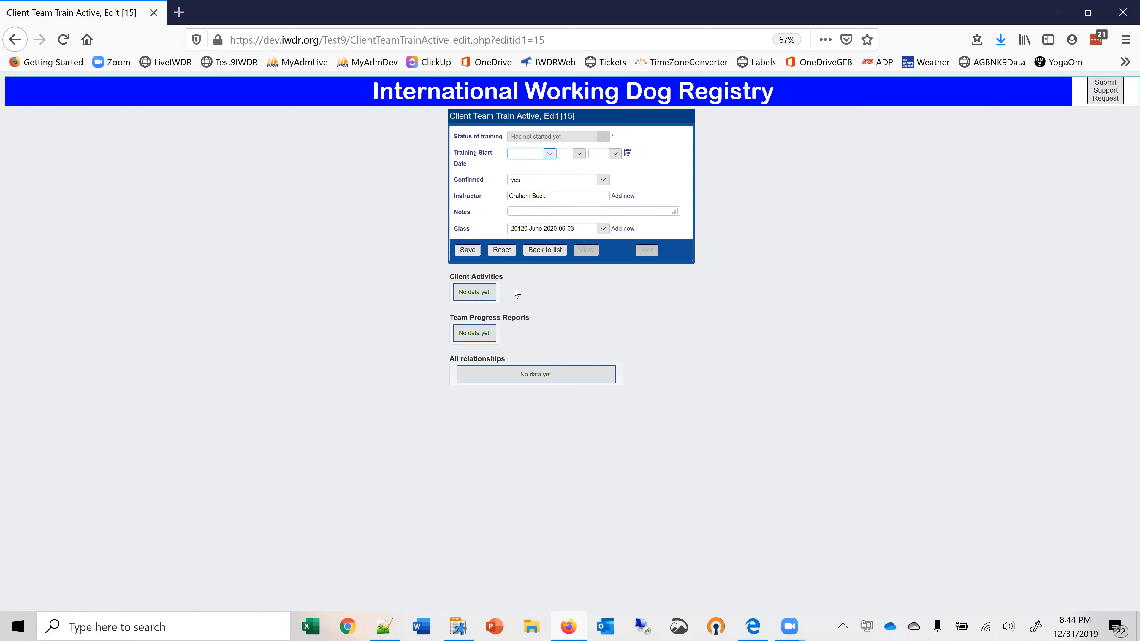
pyautogui.click(468, 250)
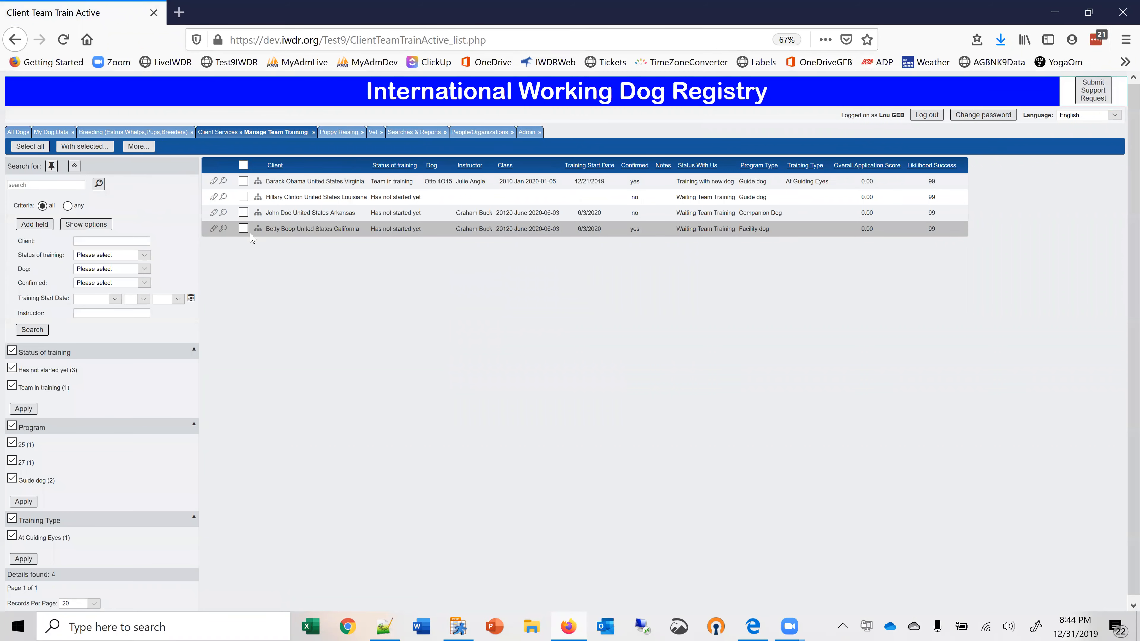
# Review the California client's saved record, and start a new dog assignment for that client with Alice 2AA15.
pyautogui.click(213, 228)
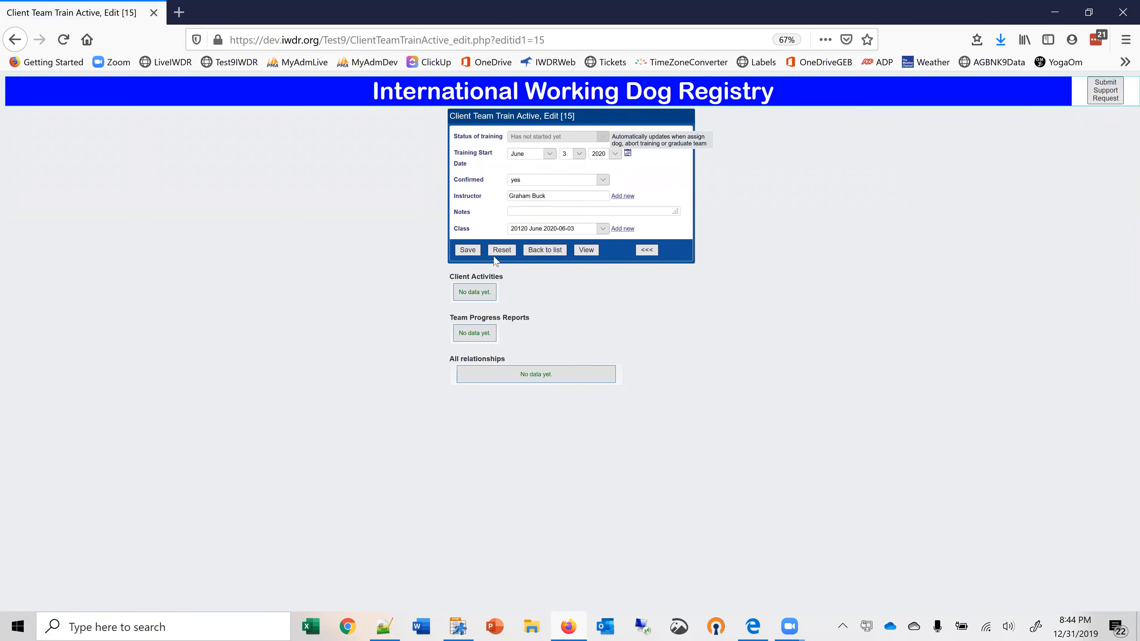
pyautogui.click(534, 250)
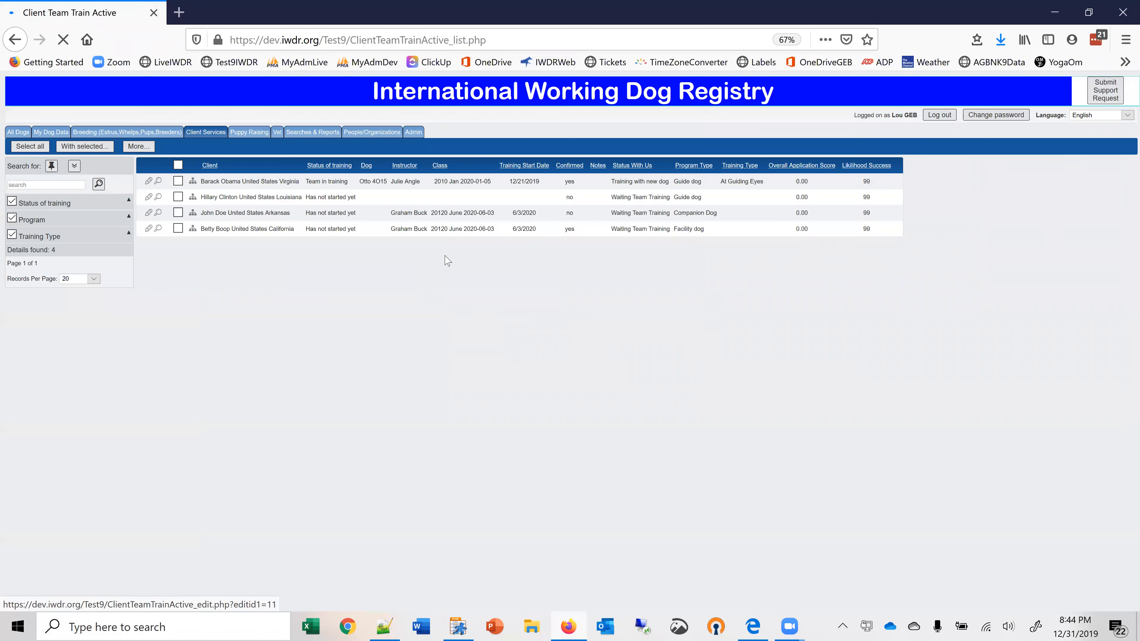
pyautogui.click(258, 228)
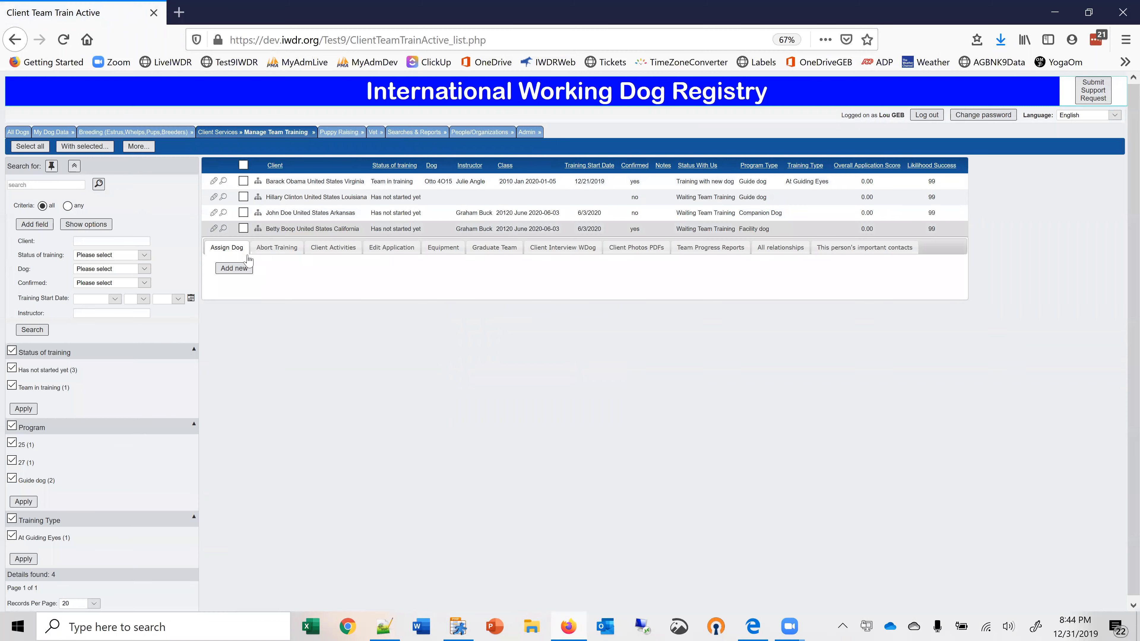
pyautogui.click(234, 268)
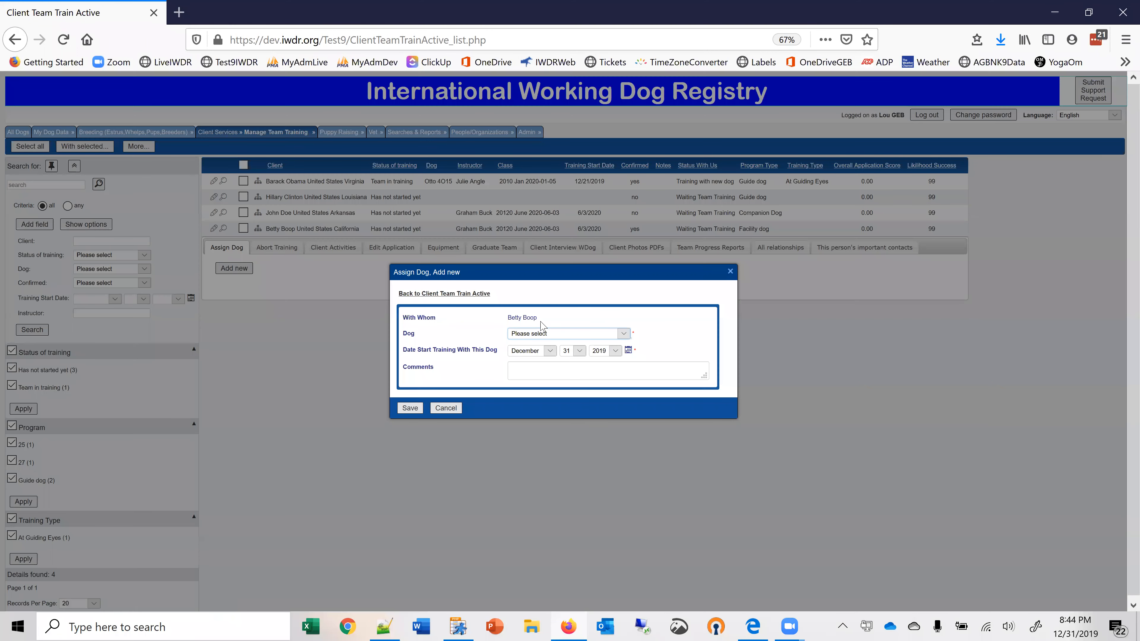
pyautogui.click(623, 333)
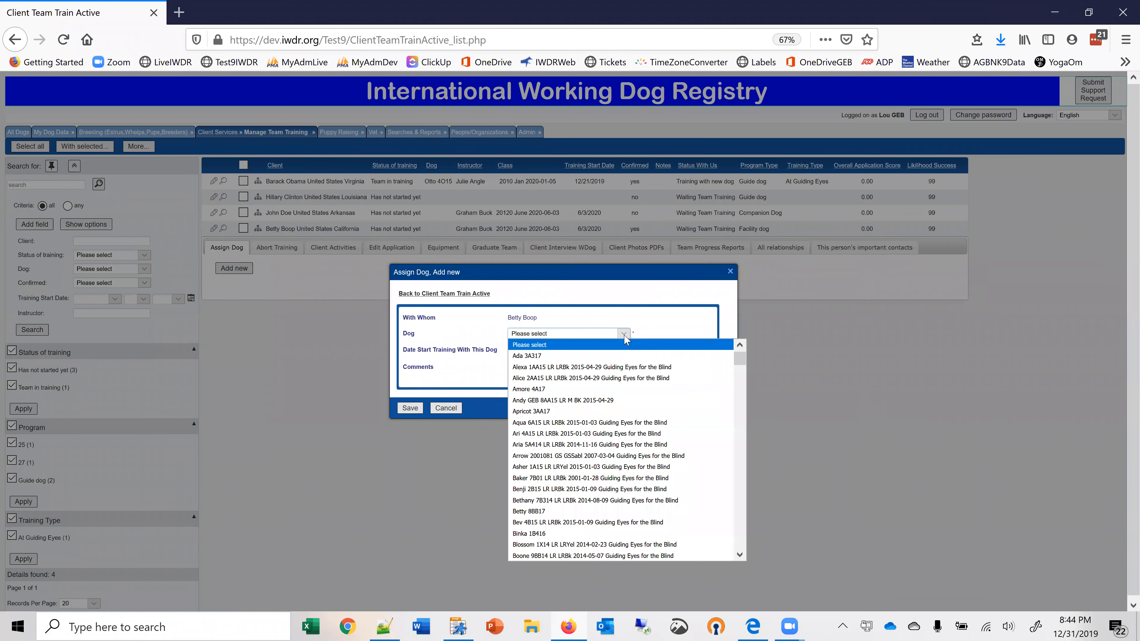
pyautogui.click(548, 377)
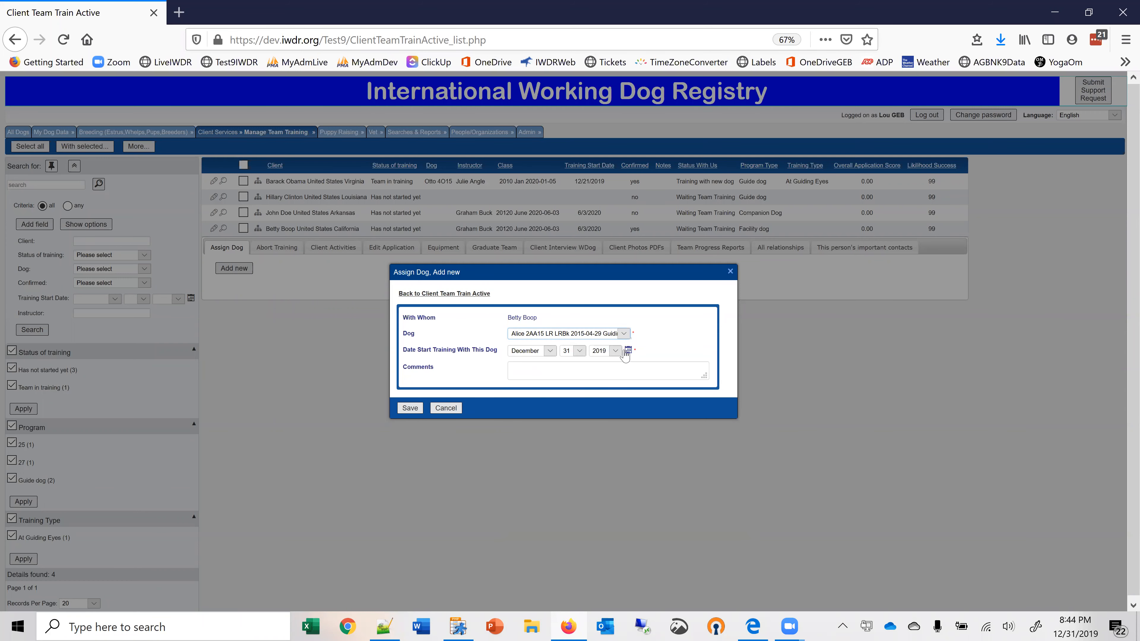
# Try to set the start date of training with this dog to July 3 in a year beyond 2019.
pyautogui.click(549, 351)
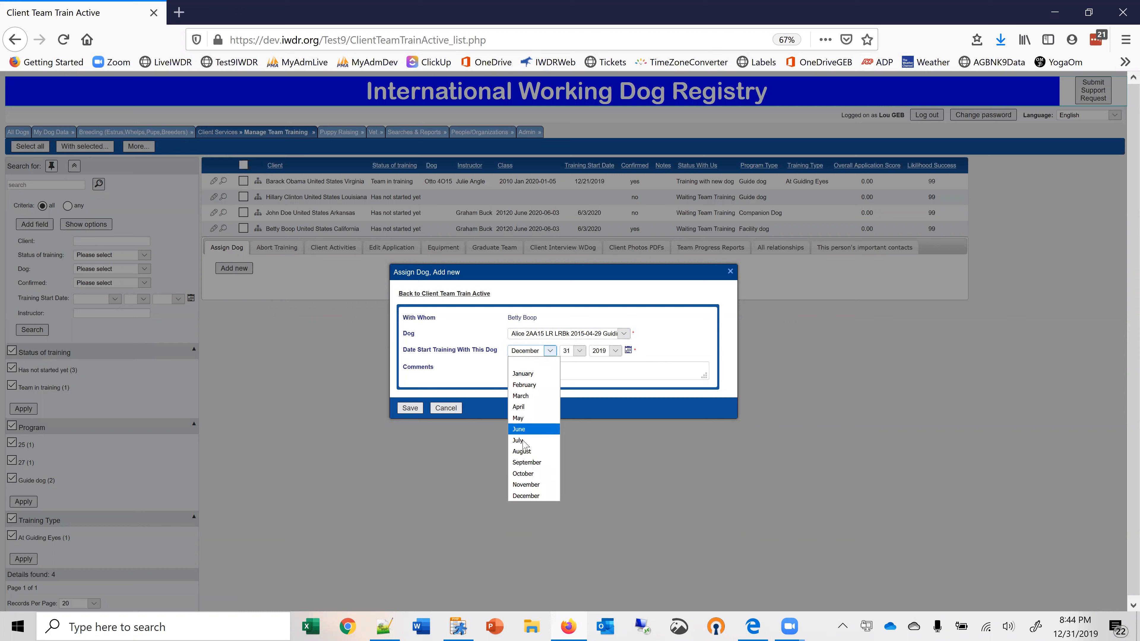
pyautogui.click(533, 440)
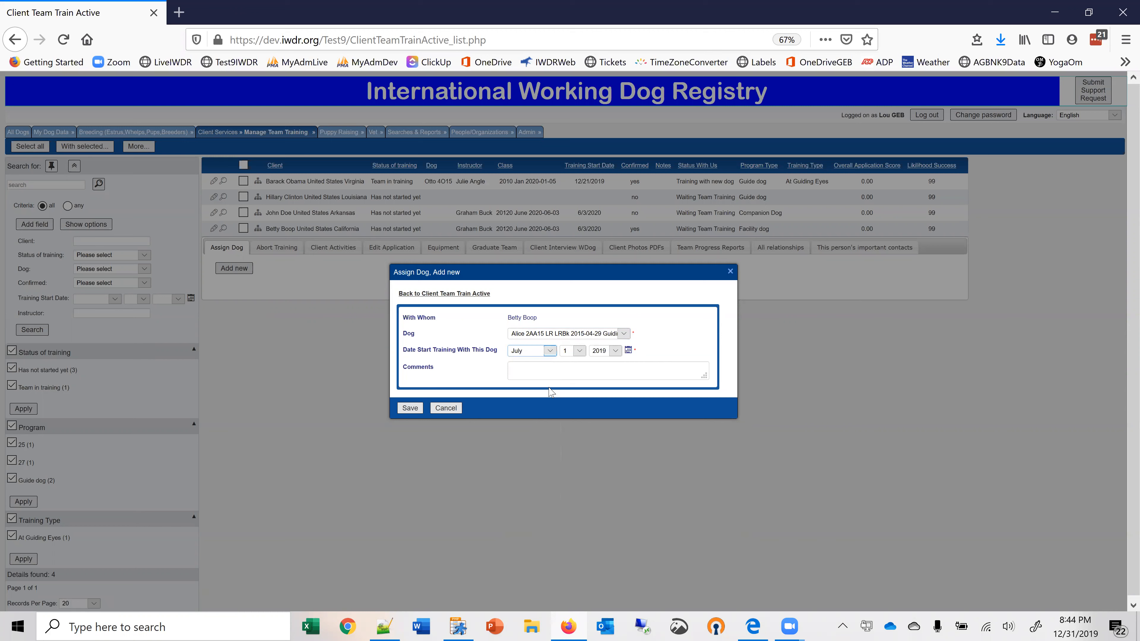
pyautogui.click(579, 350)
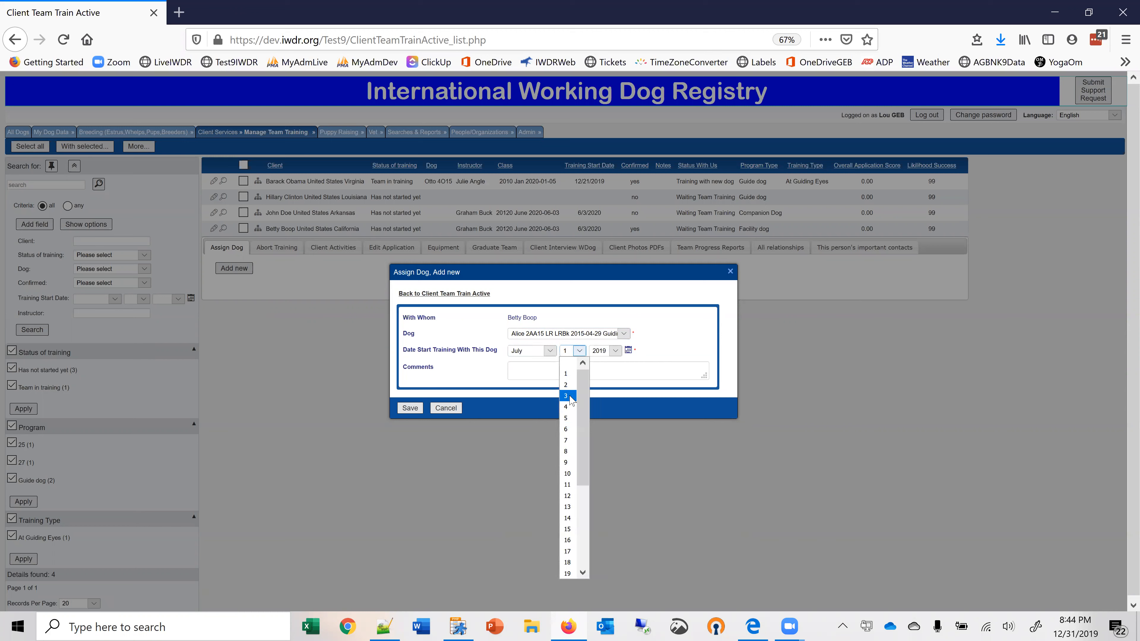
pyautogui.click(569, 375)
pyautogui.click(616, 352)
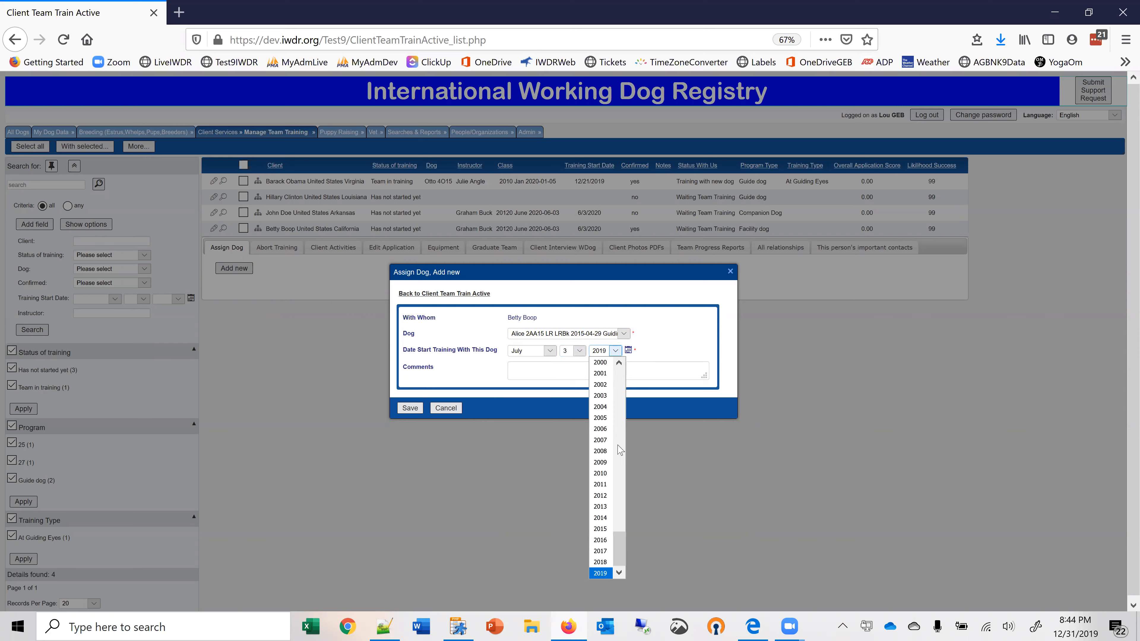
pyautogui.scroll(1, 594, 364)
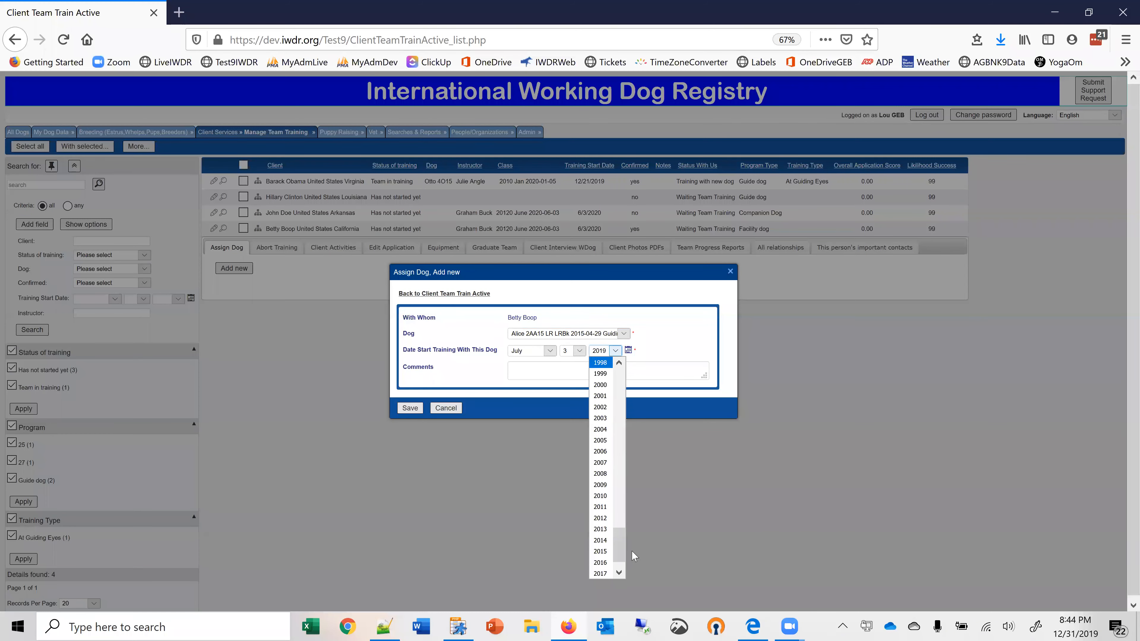
pyautogui.scroll(-1, 619, 562)
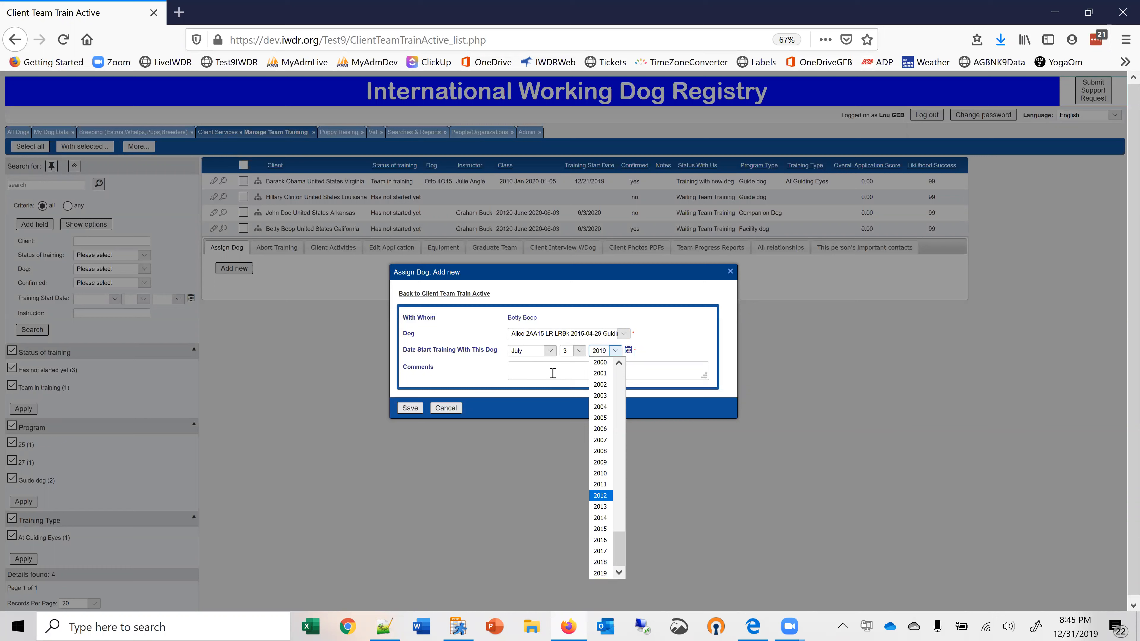
# Set the start date of training with this dog to December 25 and save the dog assignment.
pyautogui.click(550, 352)
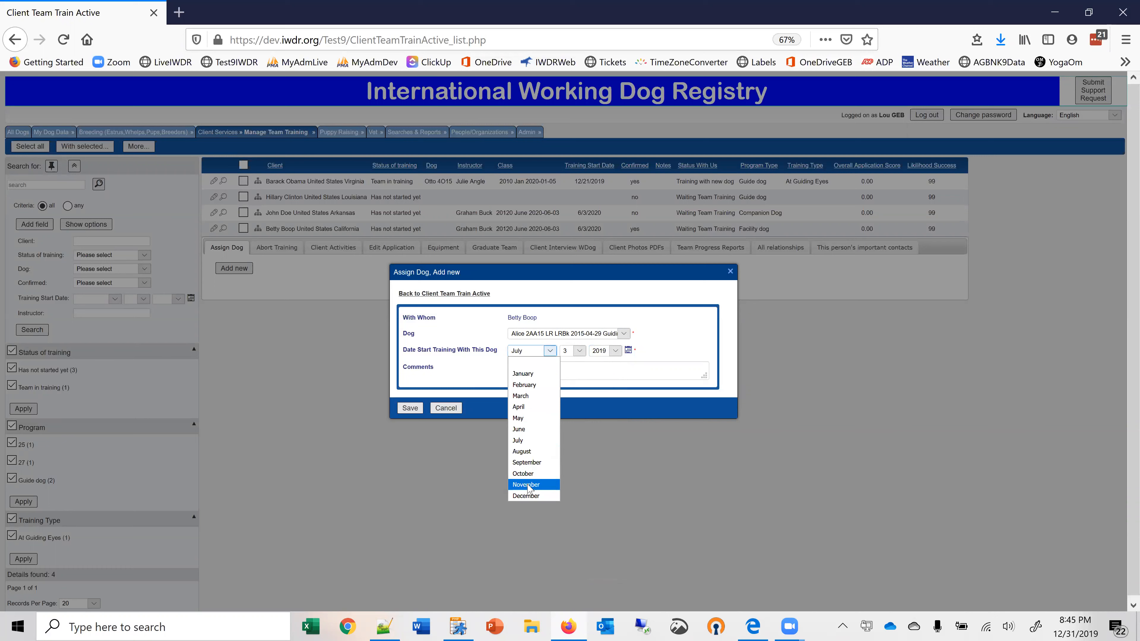
pyautogui.click(528, 496)
pyautogui.click(579, 351)
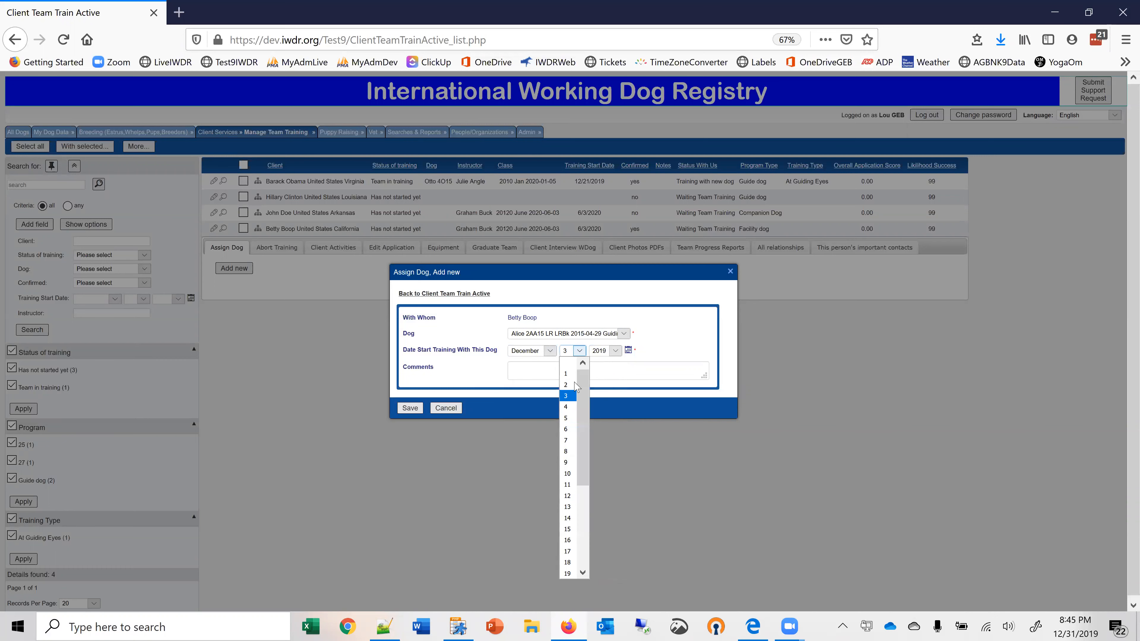
pyautogui.moveTo(584, 473); pyautogui.dragTo(585, 555)
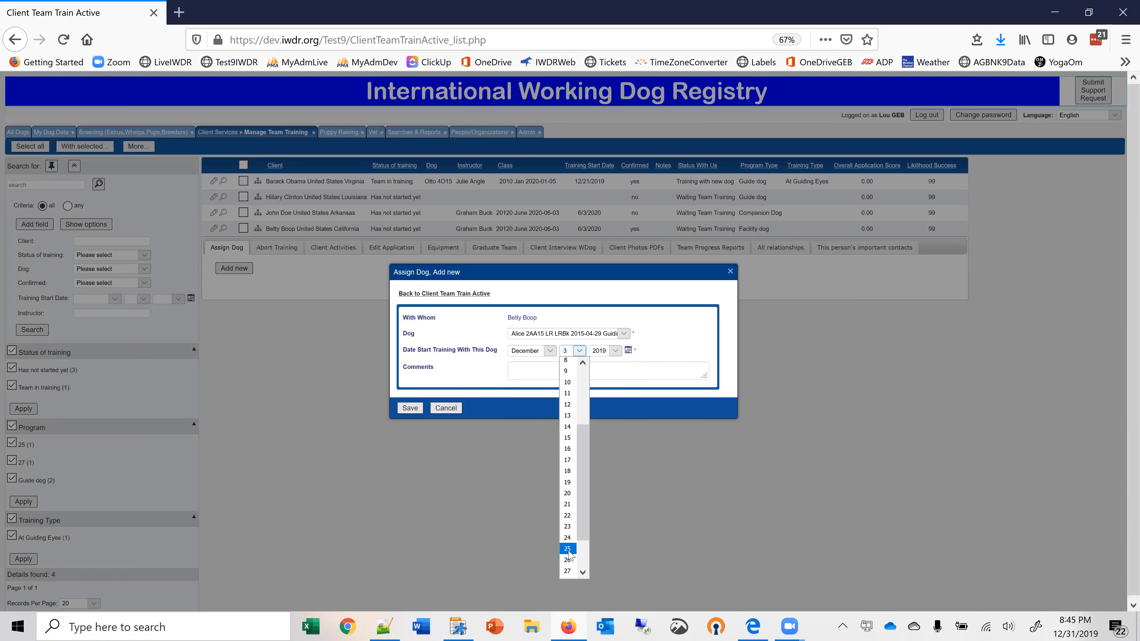
pyautogui.click(567, 550)
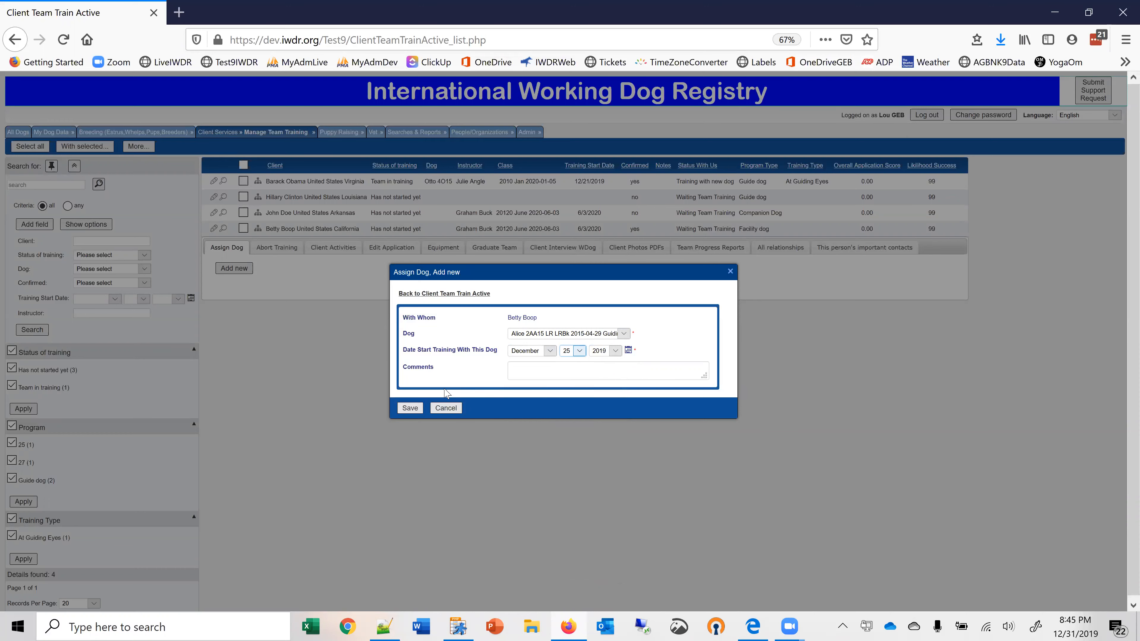
pyautogui.click(410, 407)
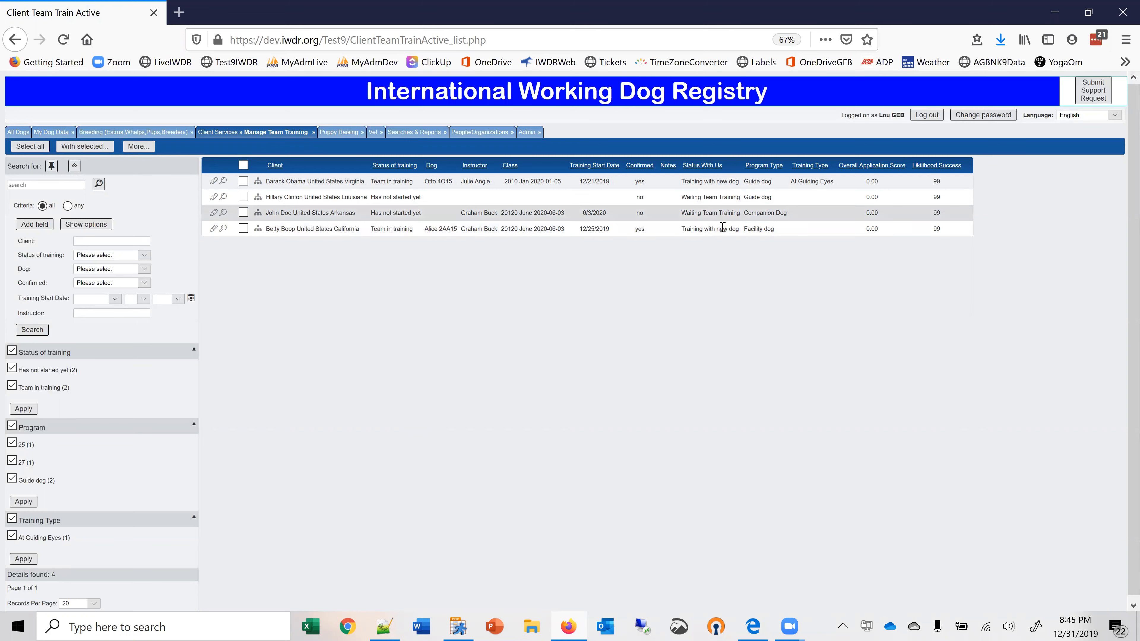
# Examine the abort types available for the California client's training with Alice 2AA15, and close the abort form without saving.
pyautogui.click(258, 229)
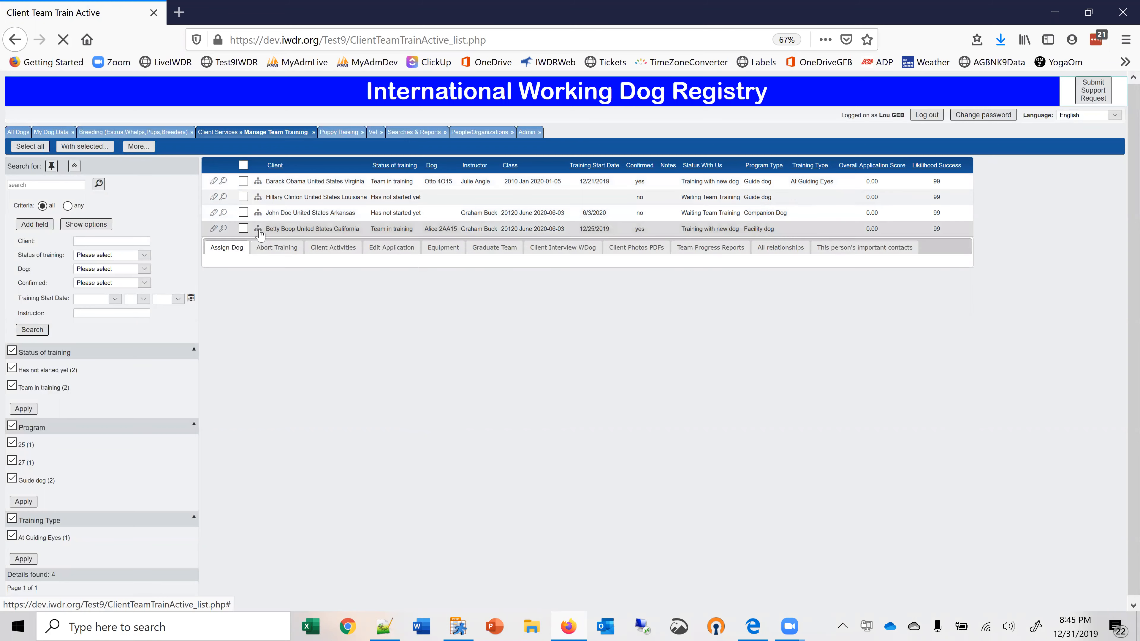
pyautogui.click(282, 246)
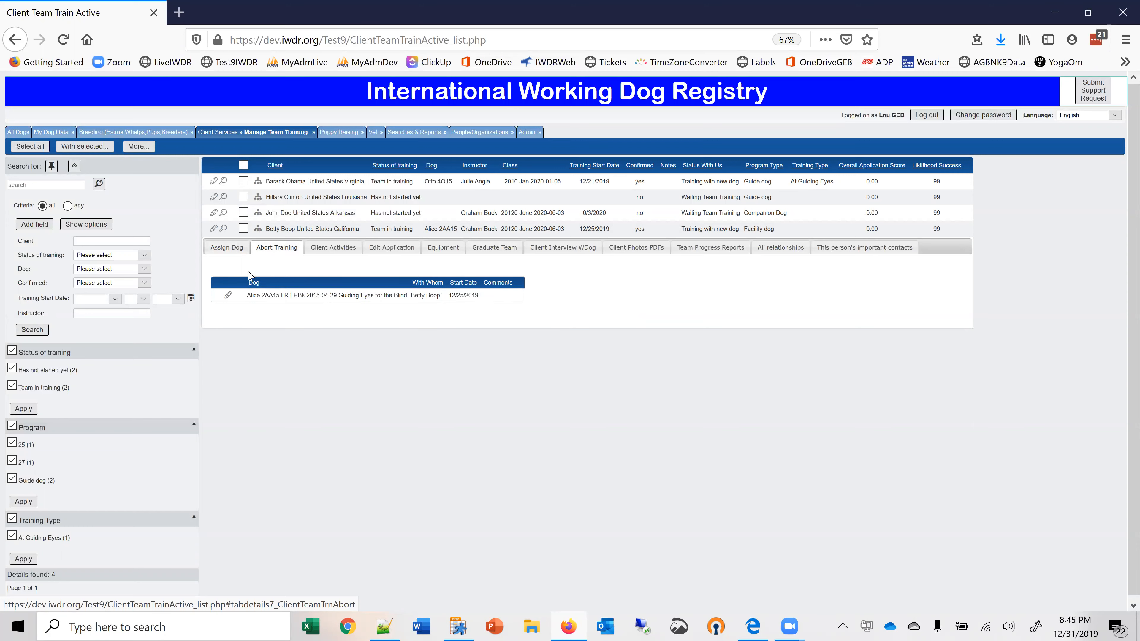
pyautogui.click(229, 294)
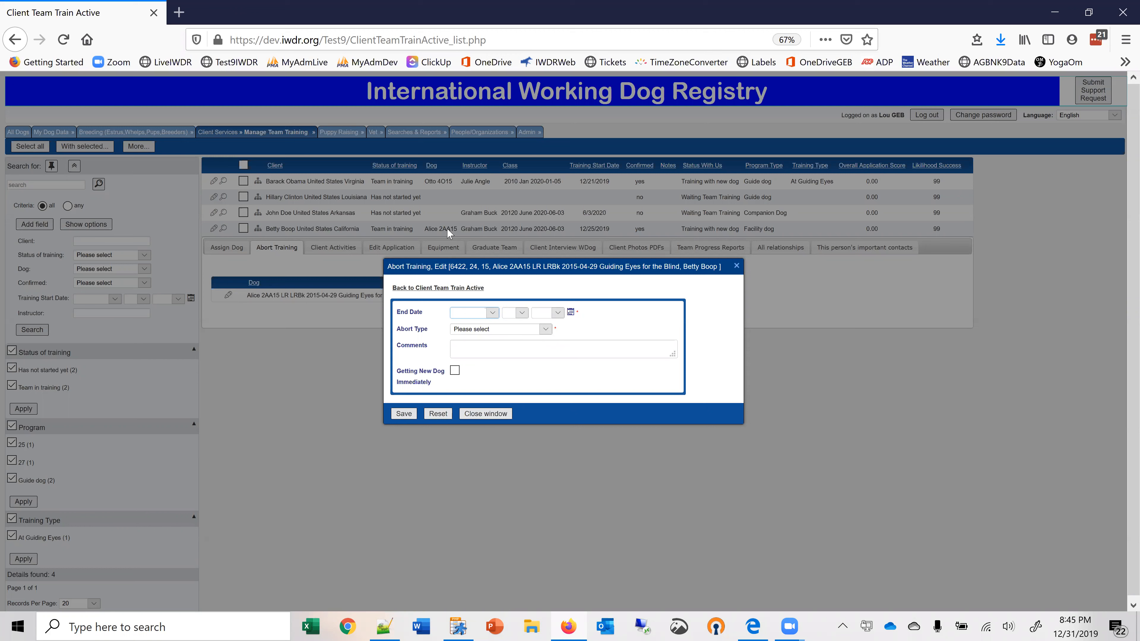
pyautogui.click(546, 329)
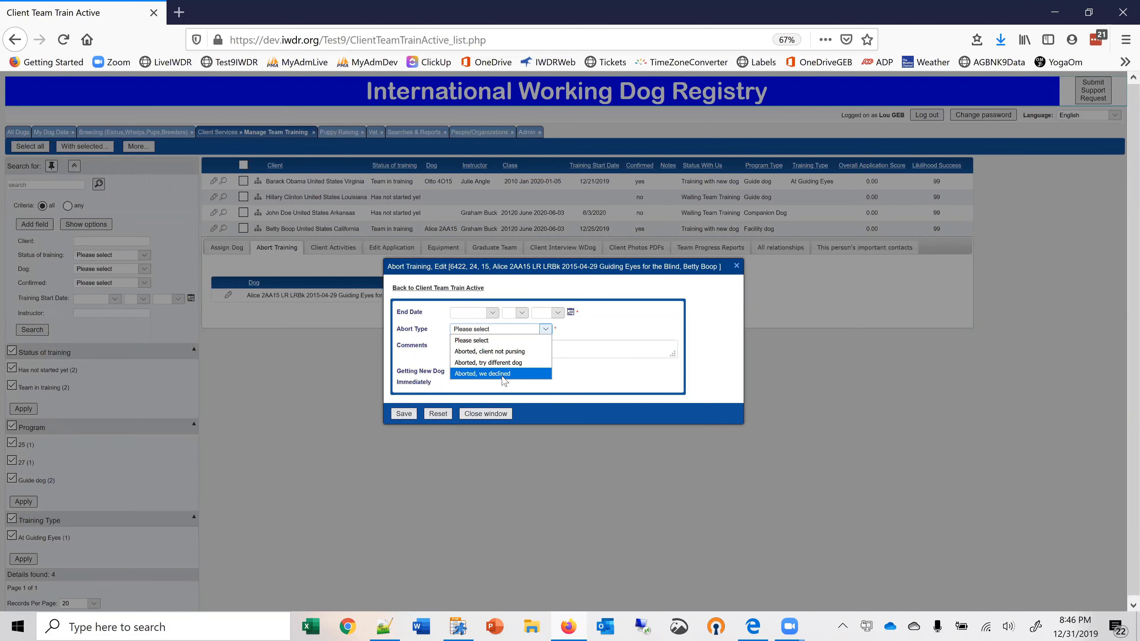
pyautogui.click(485, 413)
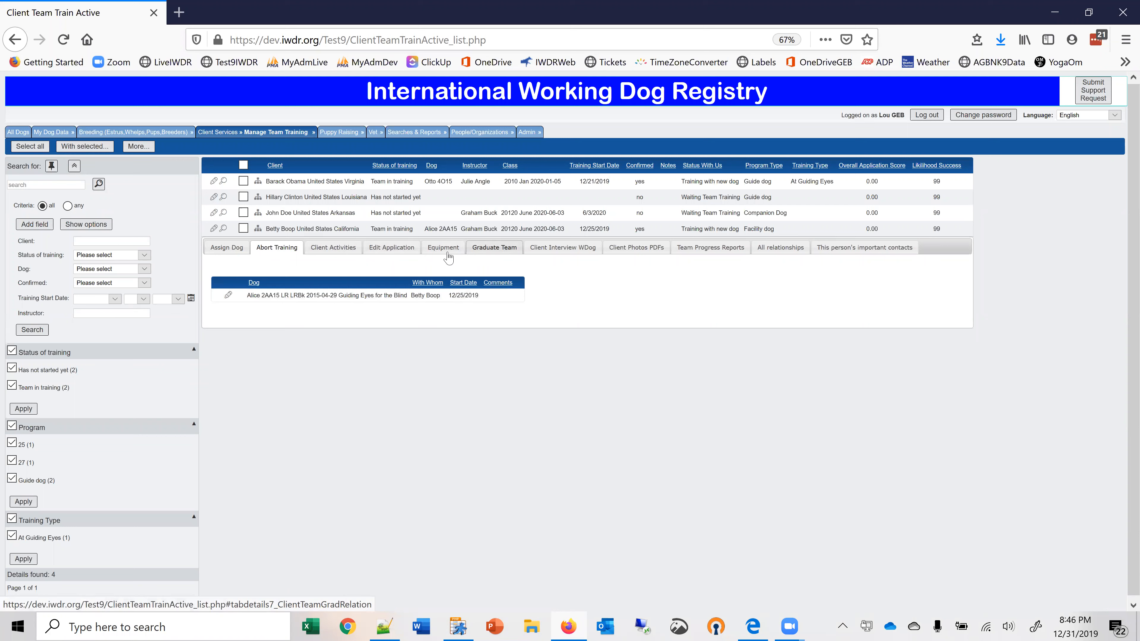
# Review the activity types and locations offered for a new client activity, cancel the form, and view the client's application entry.
pyautogui.click(334, 248)
pyautogui.click(226, 268)
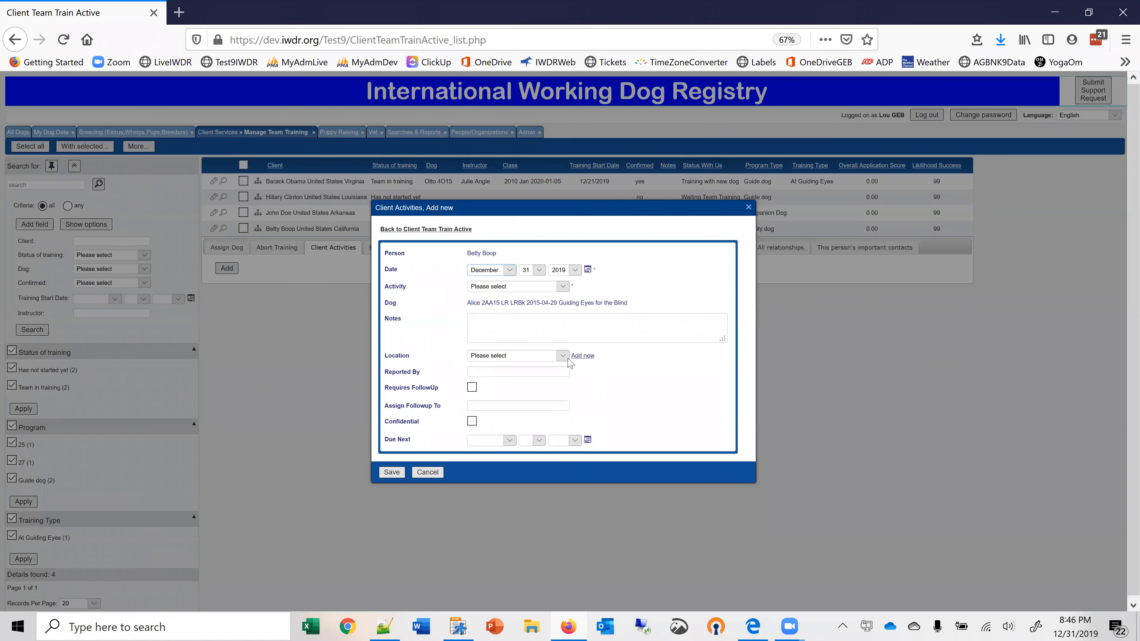
pyautogui.click(562, 287)
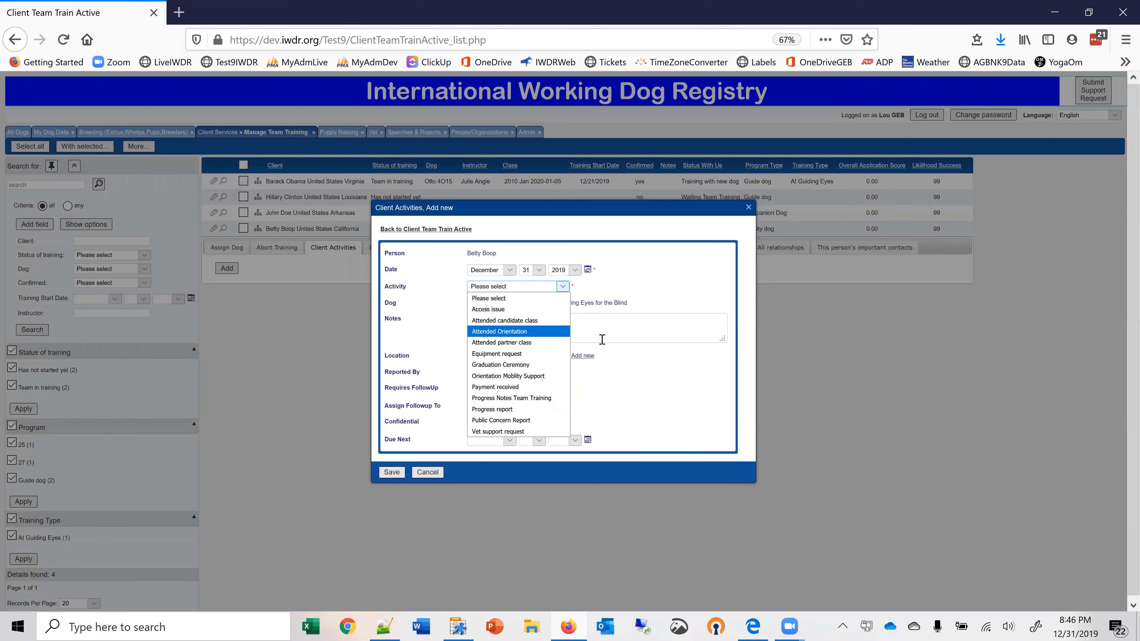
pyautogui.click(621, 374)
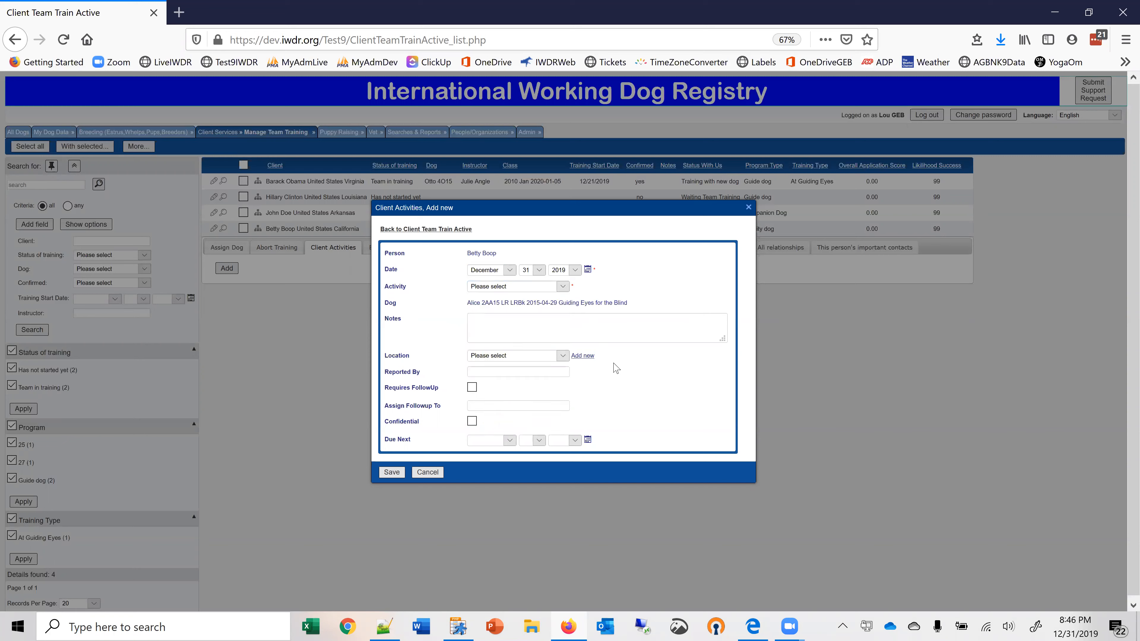
pyautogui.click(563, 355)
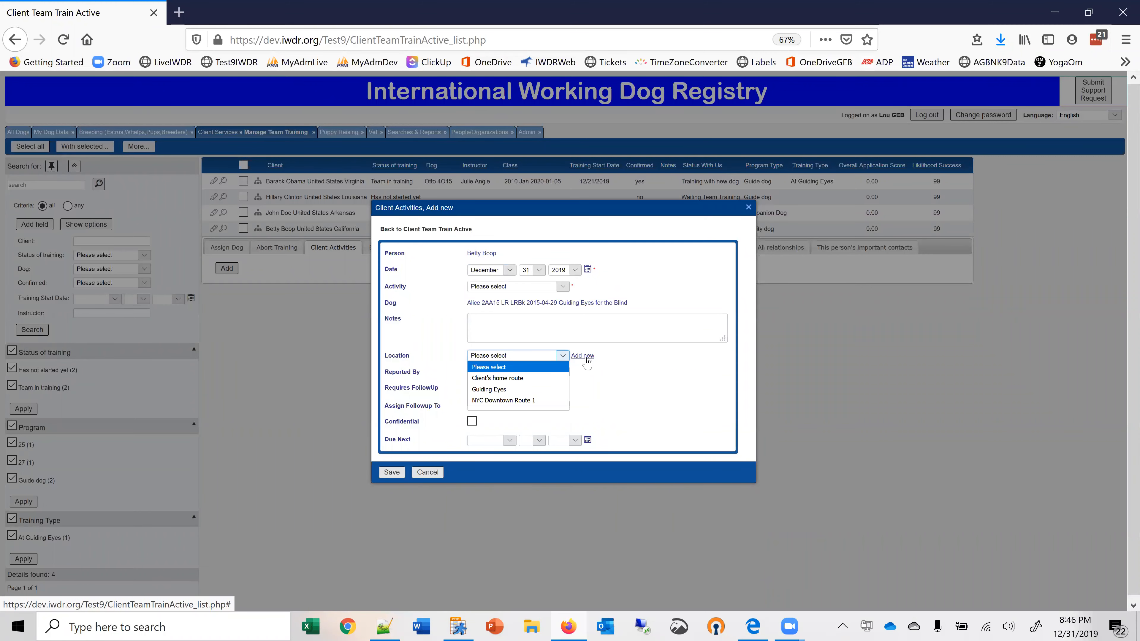
pyautogui.click(640, 373)
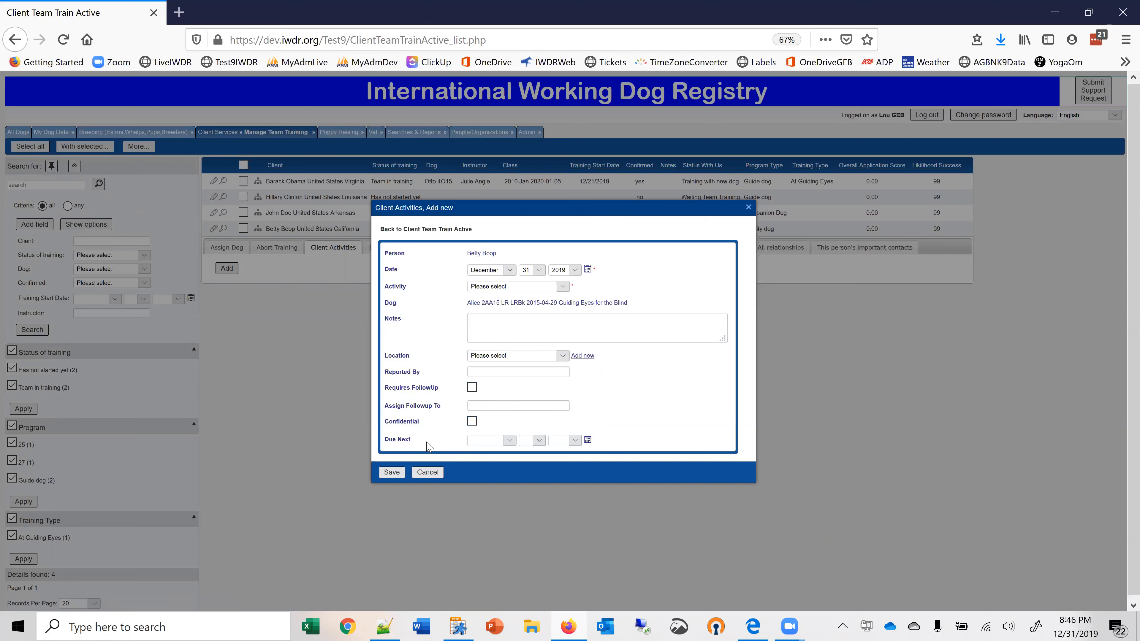
pyautogui.click(427, 472)
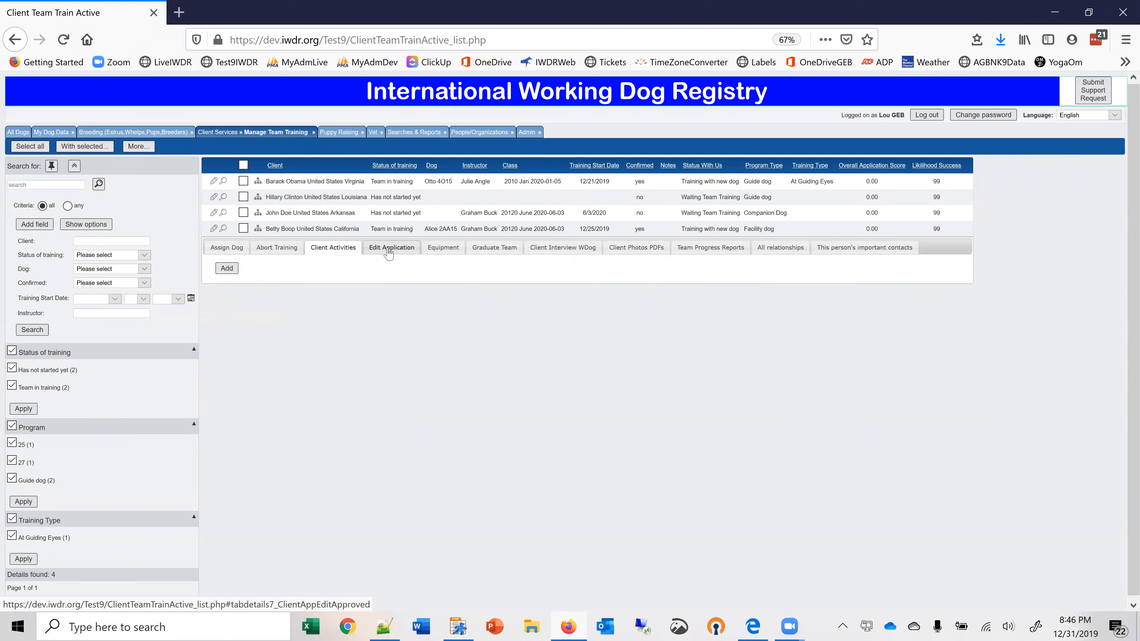
pyautogui.click(388, 253)
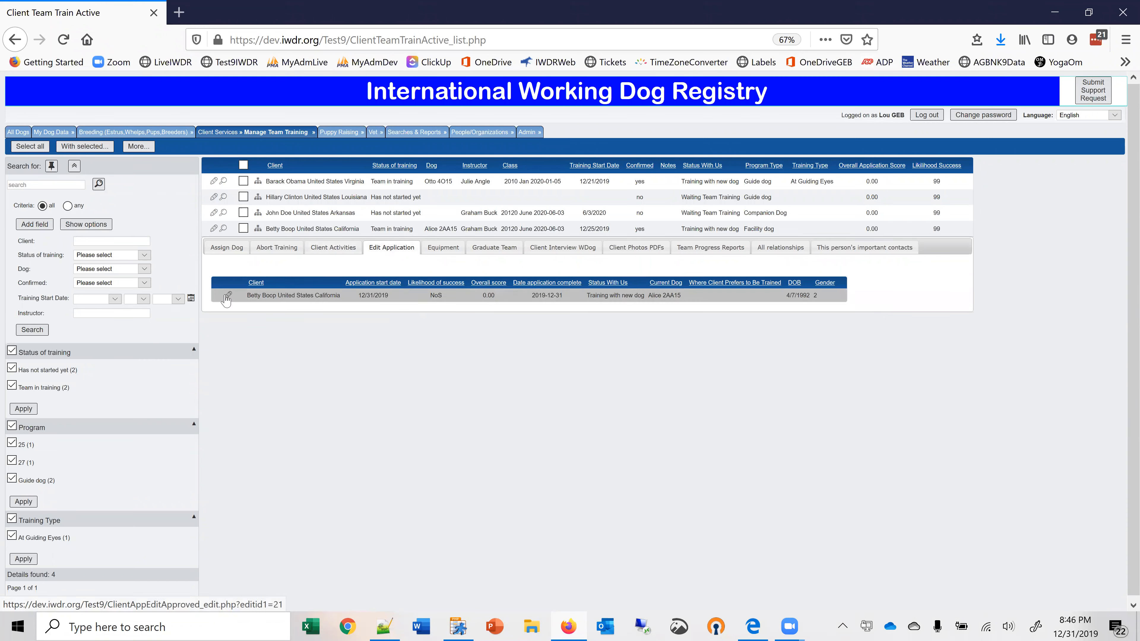
# Create a new equipment type named Booties for the California client's equipment entry.
pyautogui.click(452, 248)
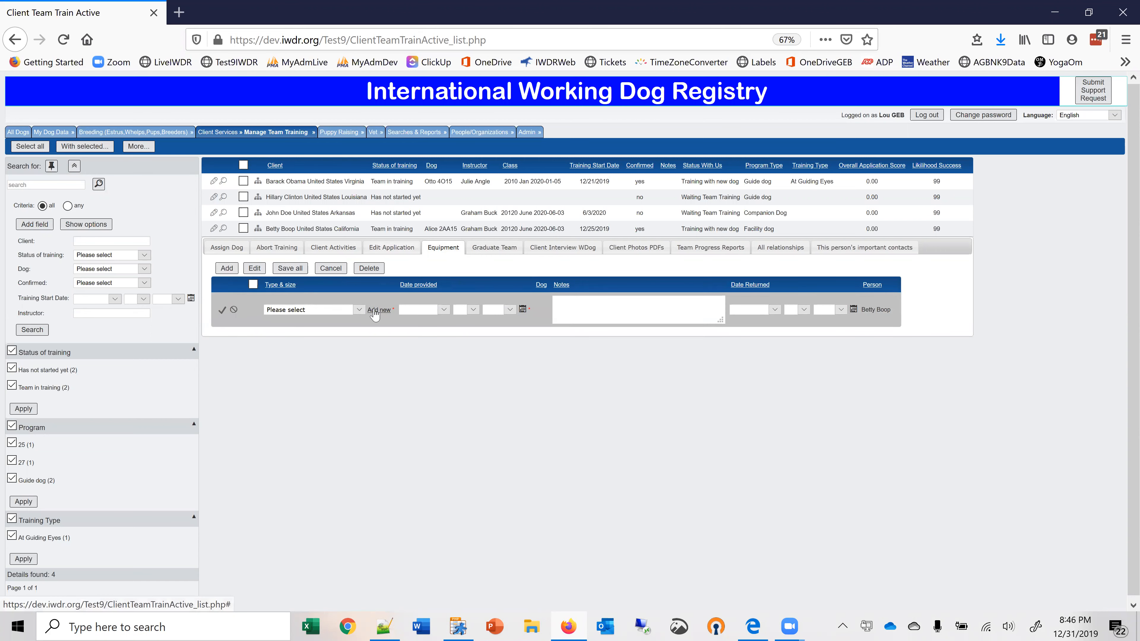
pyautogui.click(359, 309)
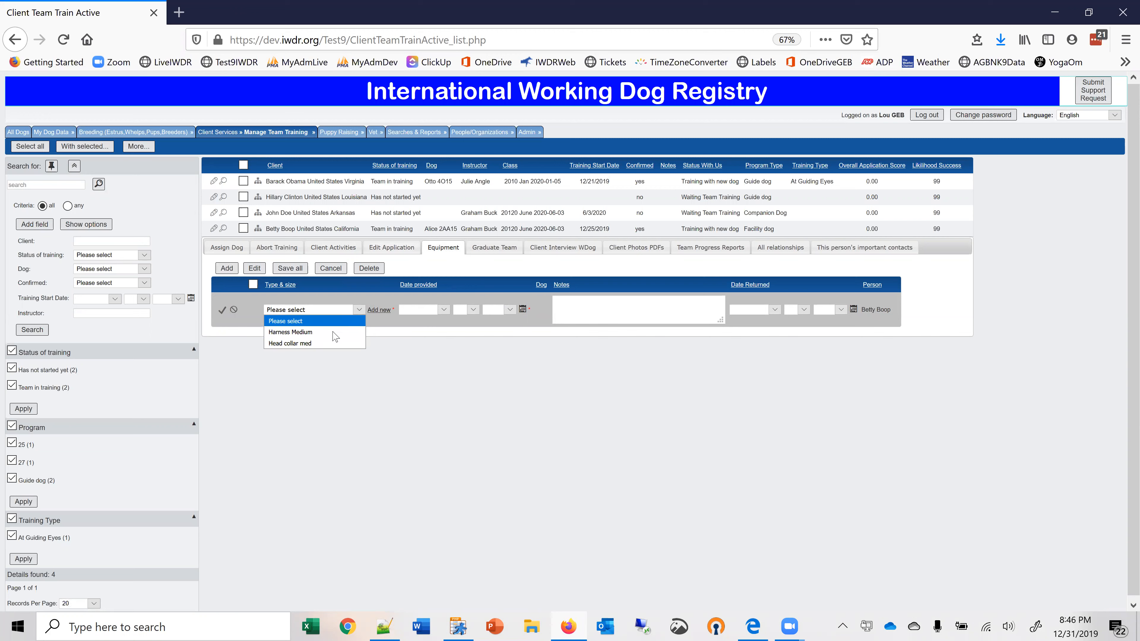
pyautogui.click(379, 310)
pyautogui.write('Booties')
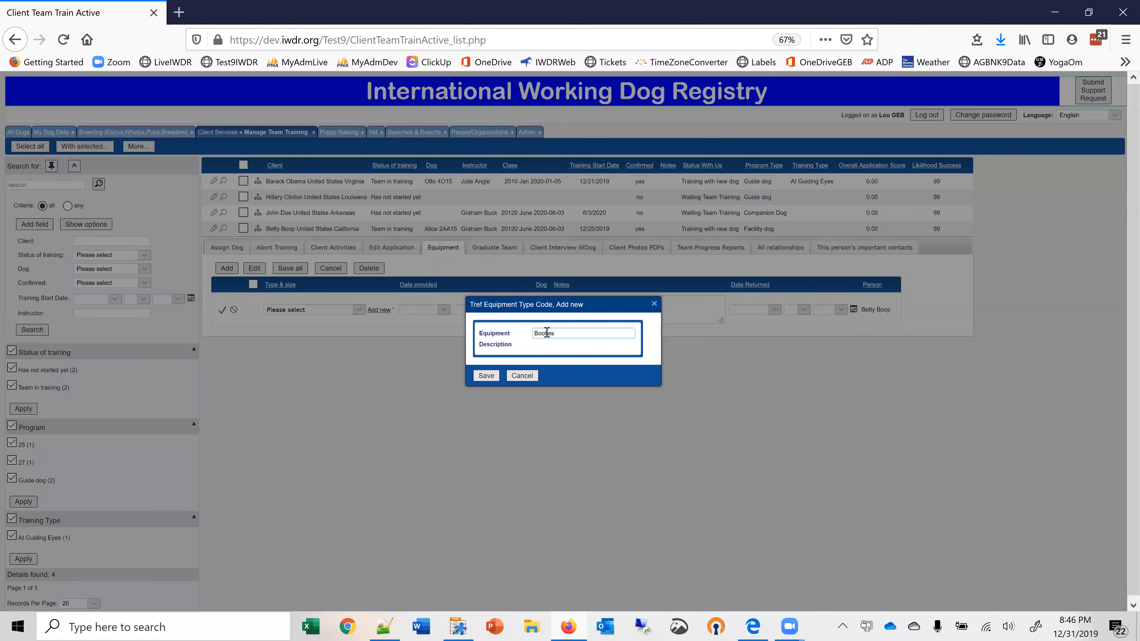
pyautogui.click(486, 376)
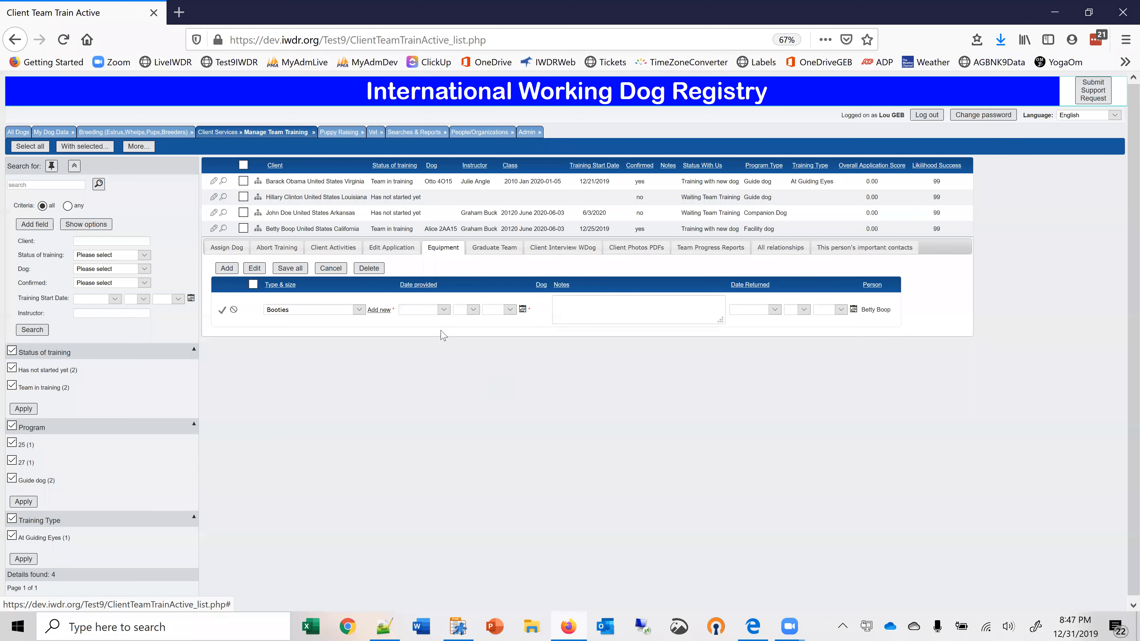
# Set the date the booties were provided to December 31, 2019, and save the equipment entry.
pyautogui.click(359, 310)
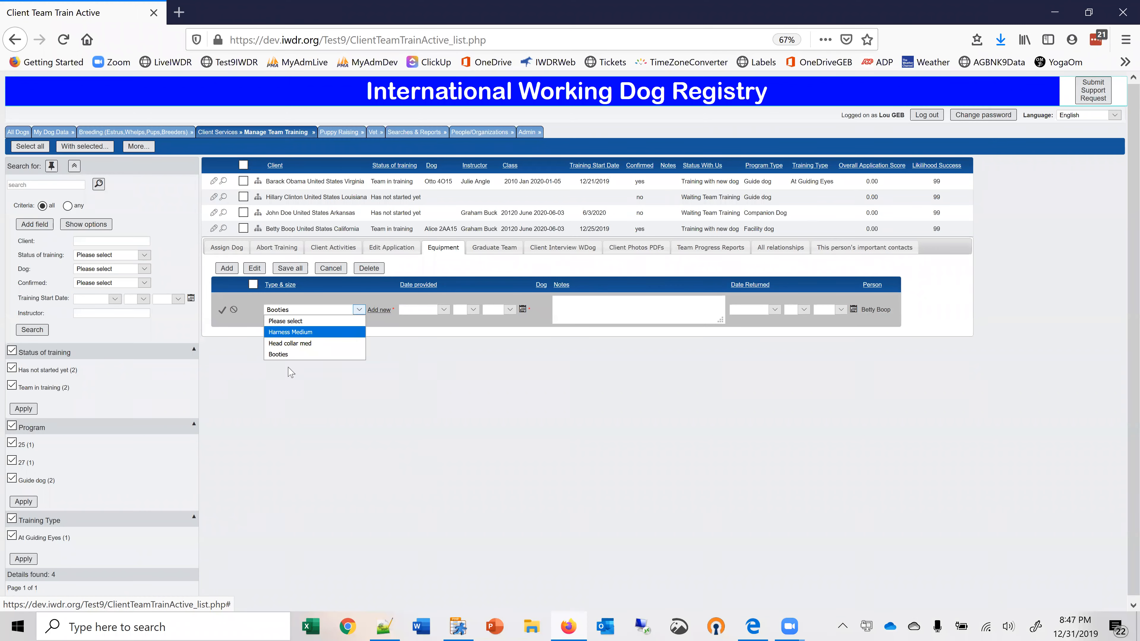
pyautogui.click(423, 387)
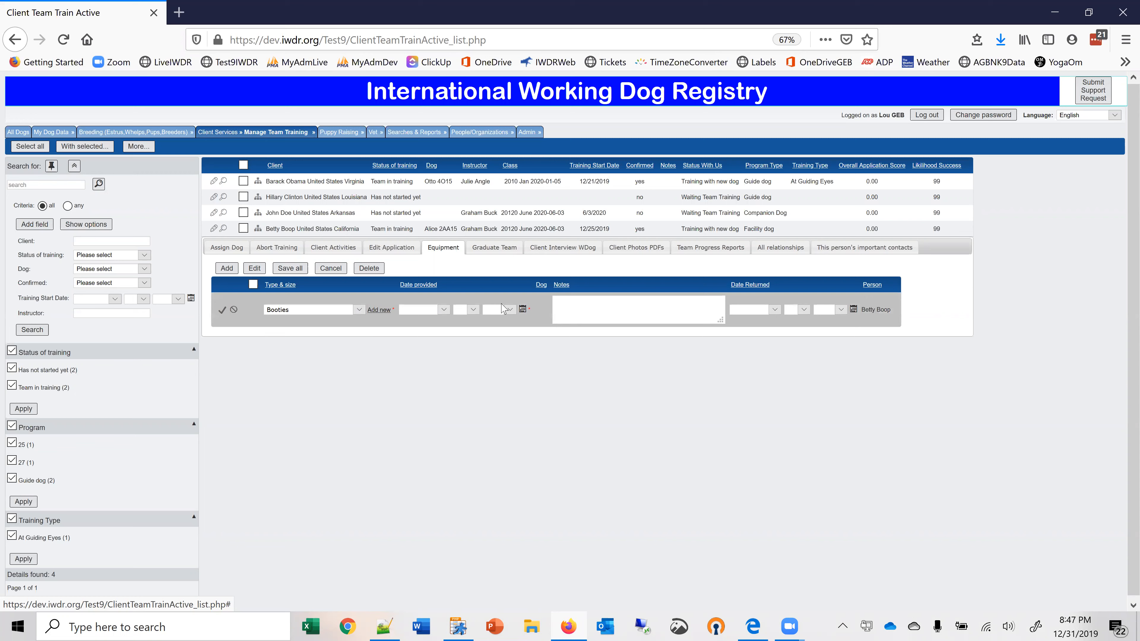
pyautogui.click(522, 310)
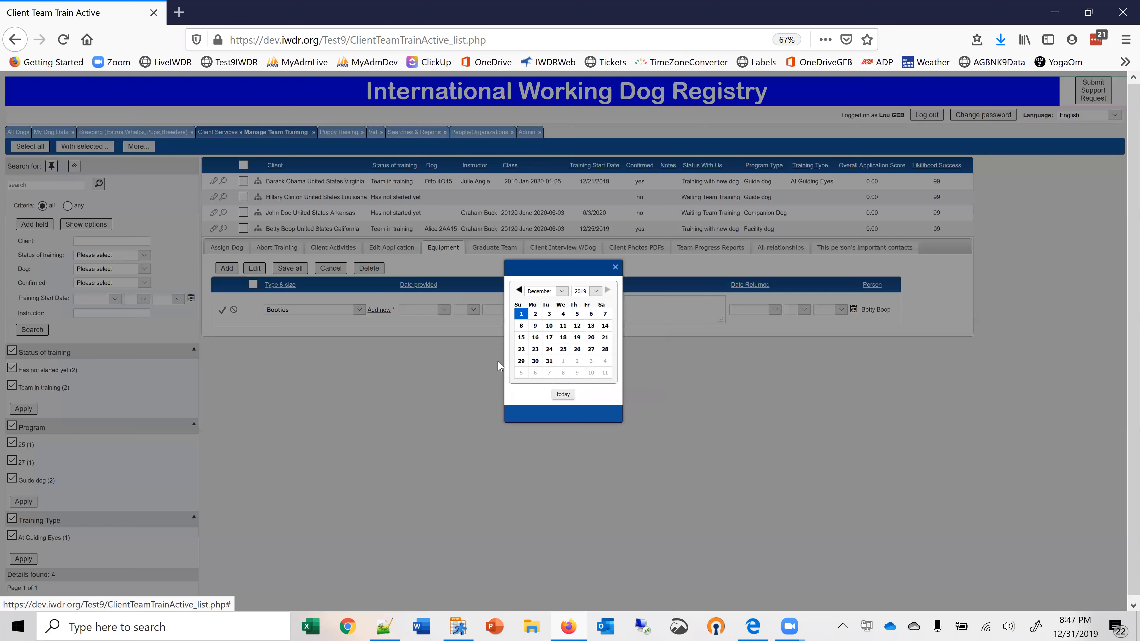
pyautogui.click(563, 394)
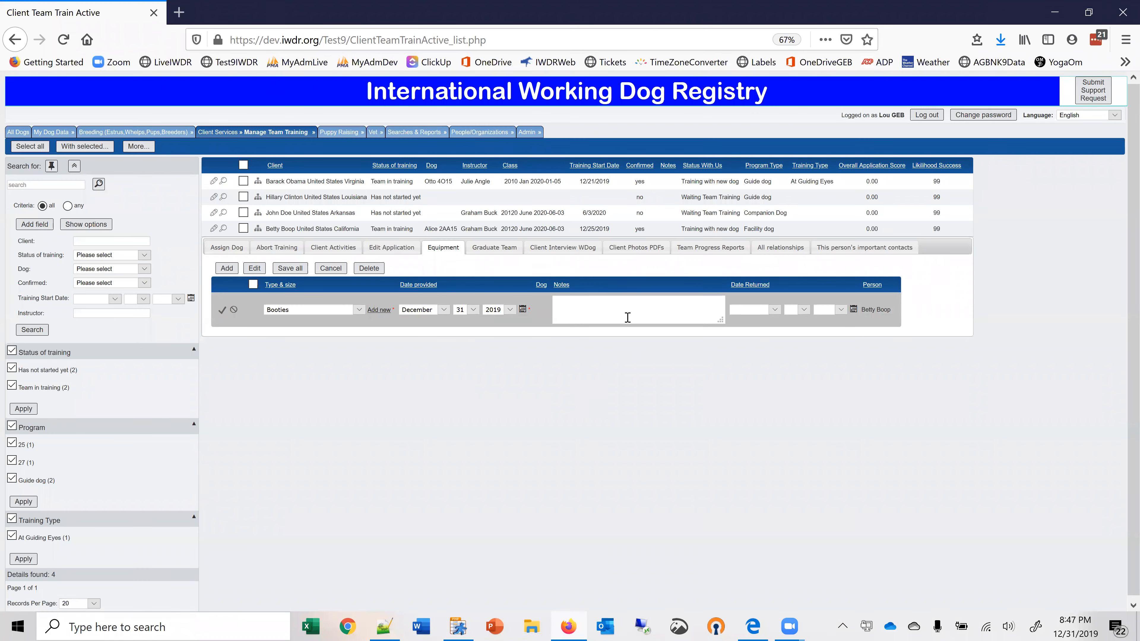
pyautogui.click(221, 310)
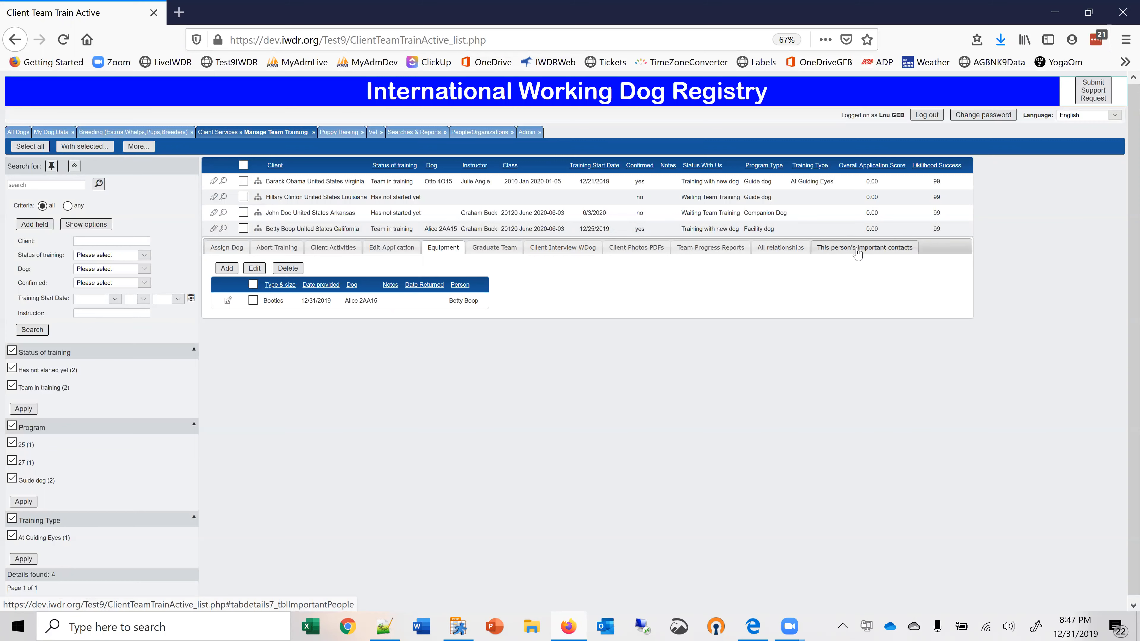
# Check the client's relationships, and graduate the team with start date December 31, 2019 and the comment "doing very well".
pyautogui.click(793, 248)
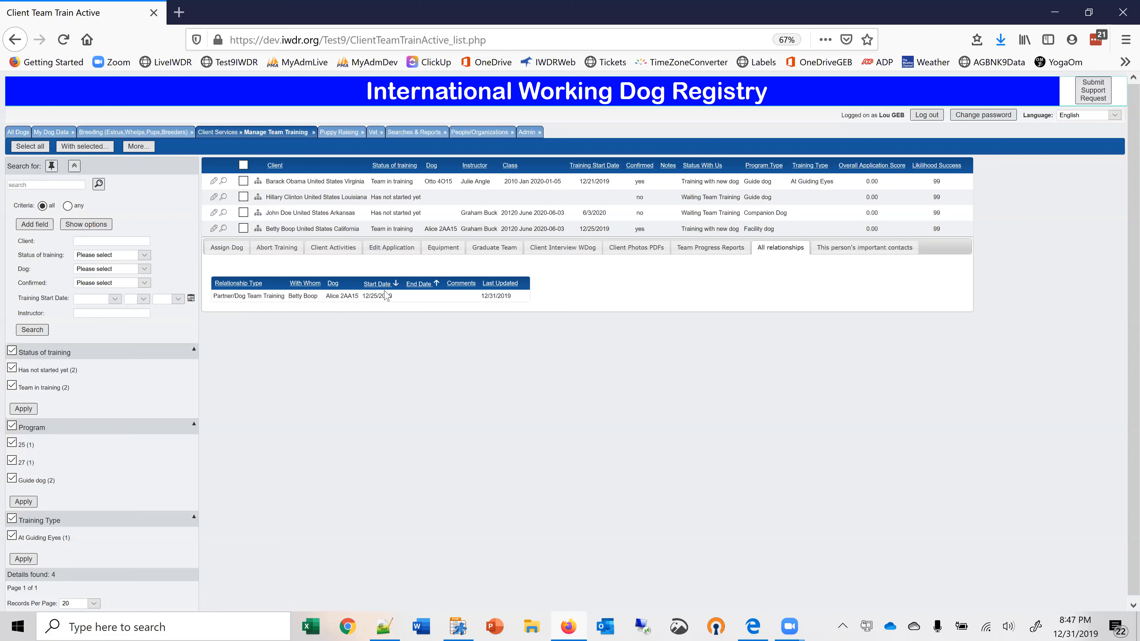
pyautogui.click(489, 251)
pyautogui.click(226, 269)
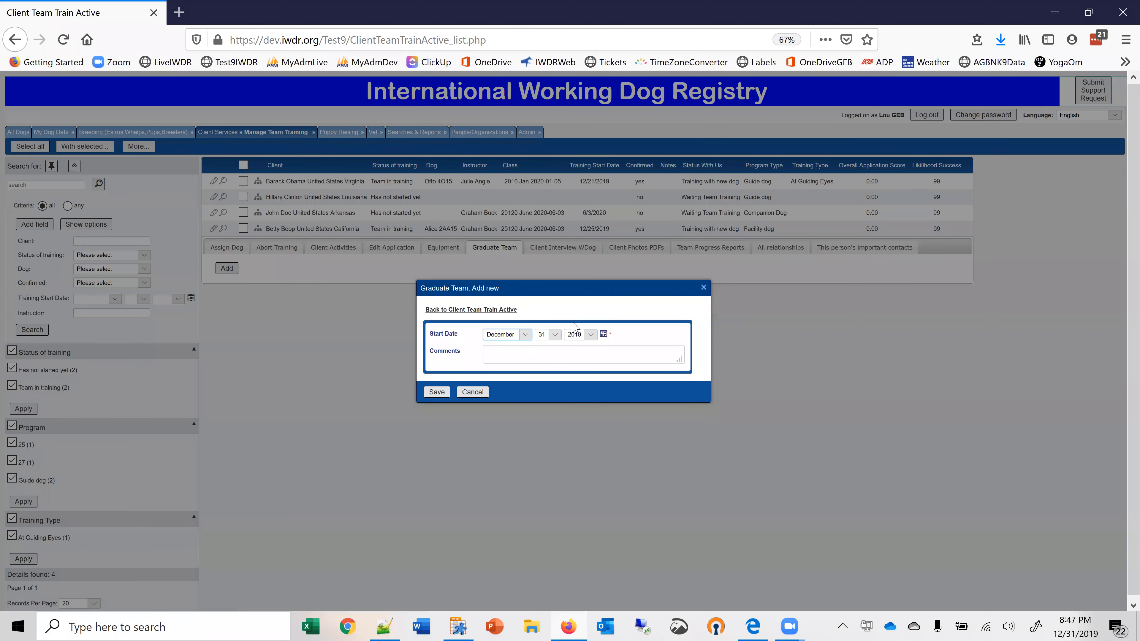
pyautogui.click(504, 354)
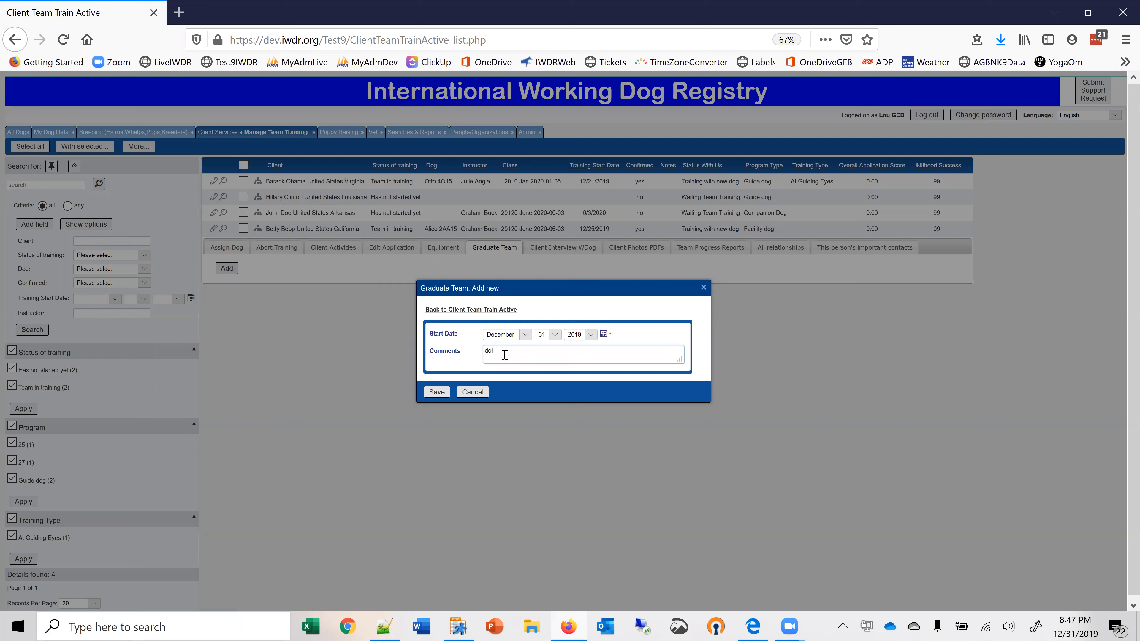
pyautogui.write('doing very well')
pyautogui.click(437, 392)
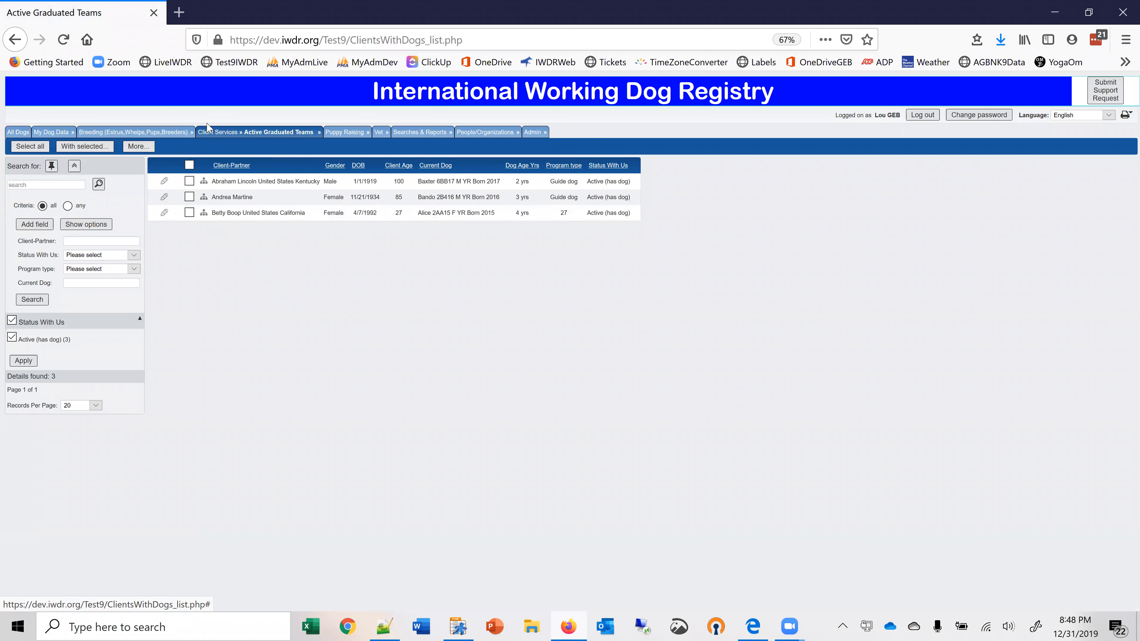
# Review the California client's record and its linked sections among the active graduated teams, and return to the list.
pyautogui.moveTo(253, 131)
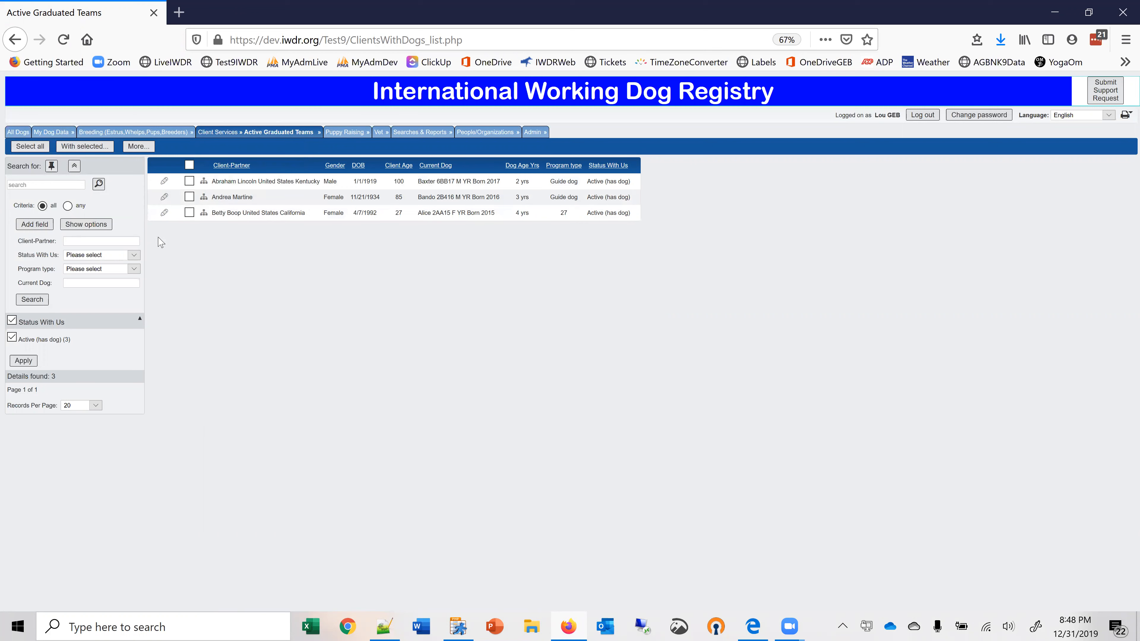
pyautogui.click(165, 214)
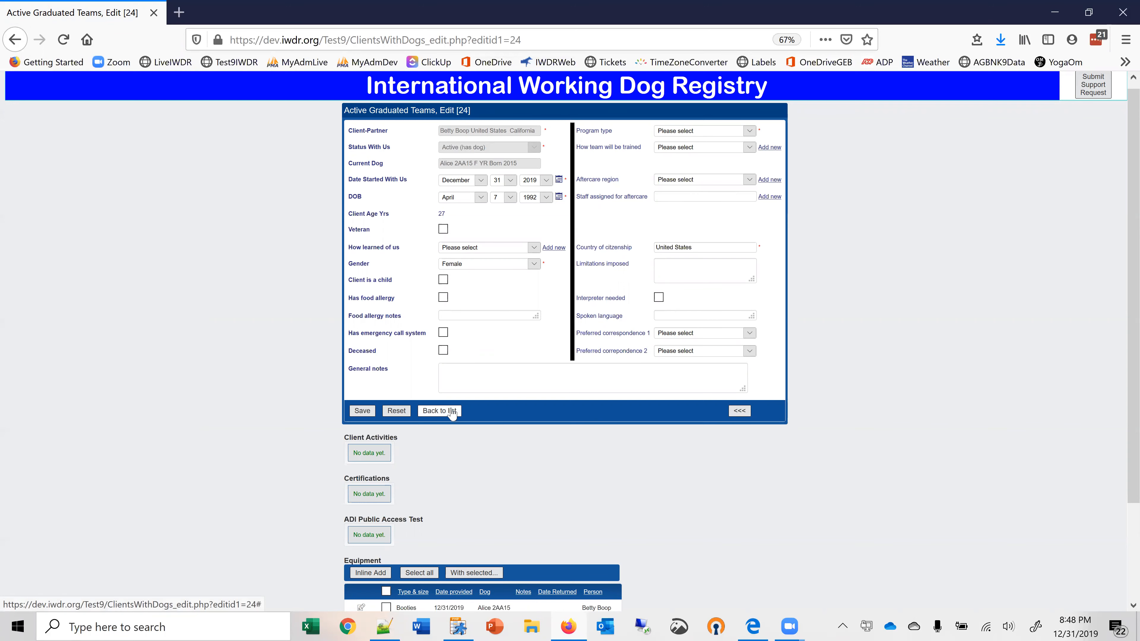
pyautogui.moveTo(1124, 372); pyautogui.dragTo(1123, 435)
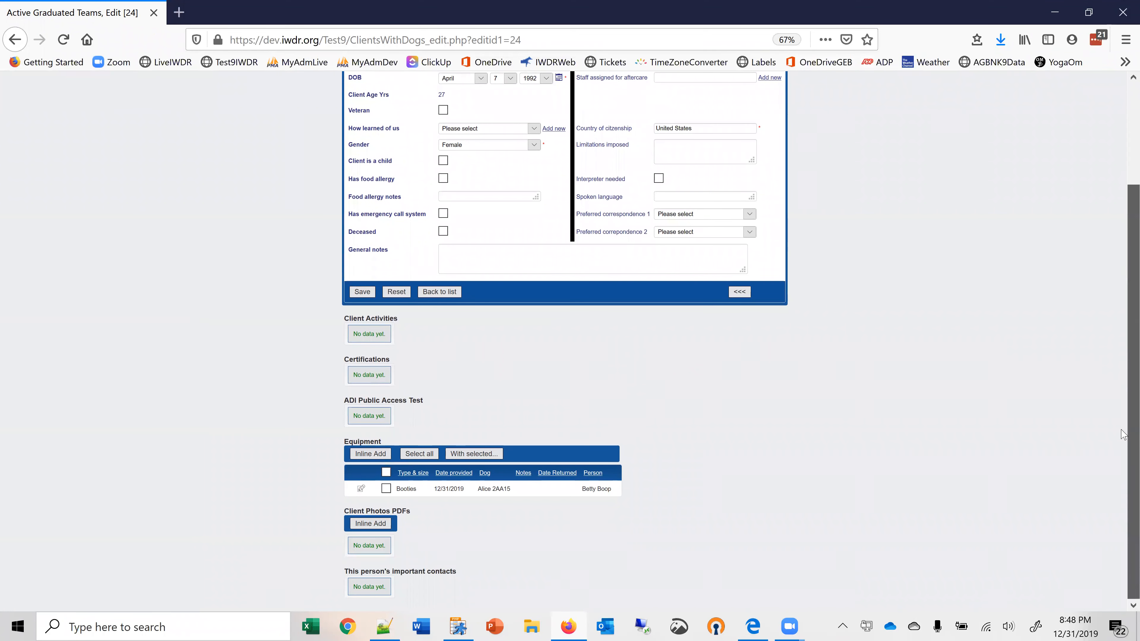
pyautogui.click(434, 335)
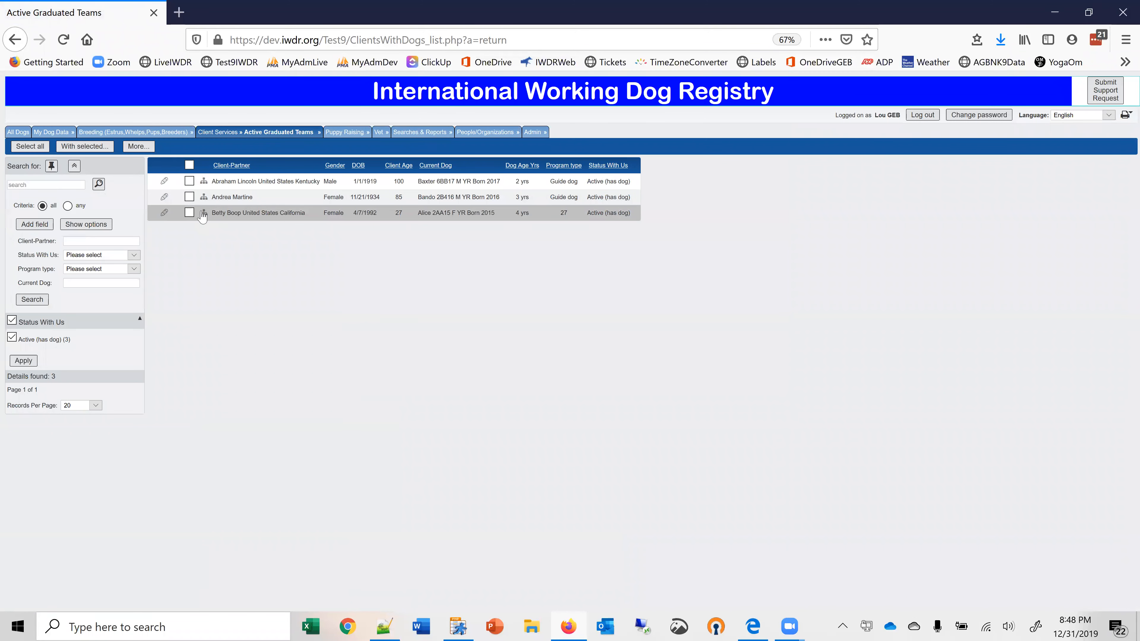
# Start a new certification for the California client's graduated team and create the test type "1 month followup" for it.
pyautogui.click(204, 212)
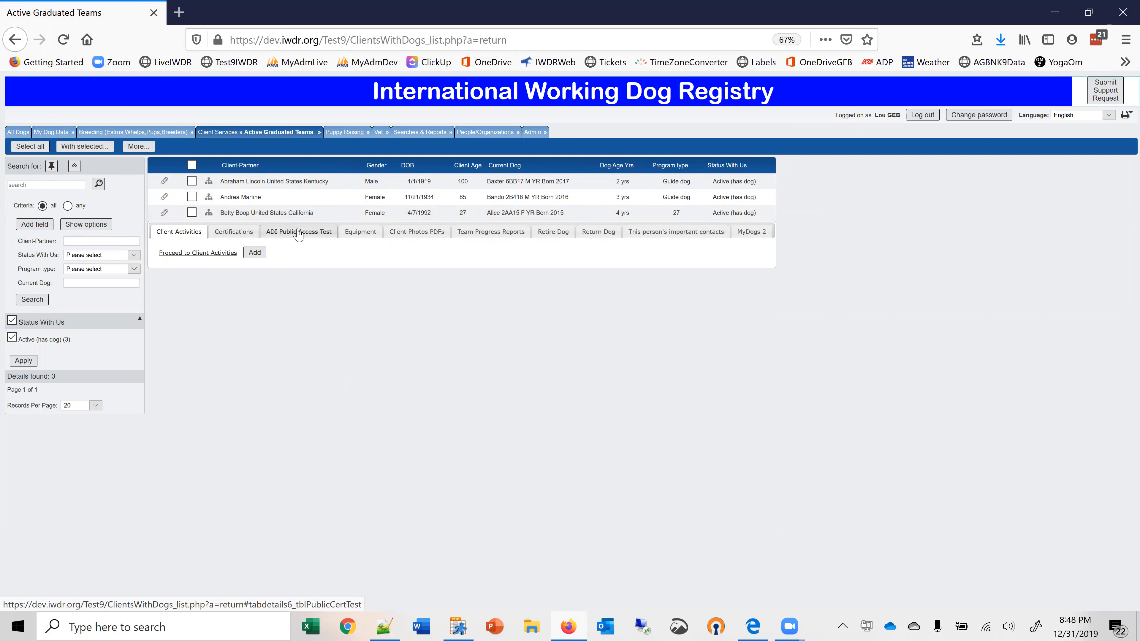
pyautogui.click(235, 231)
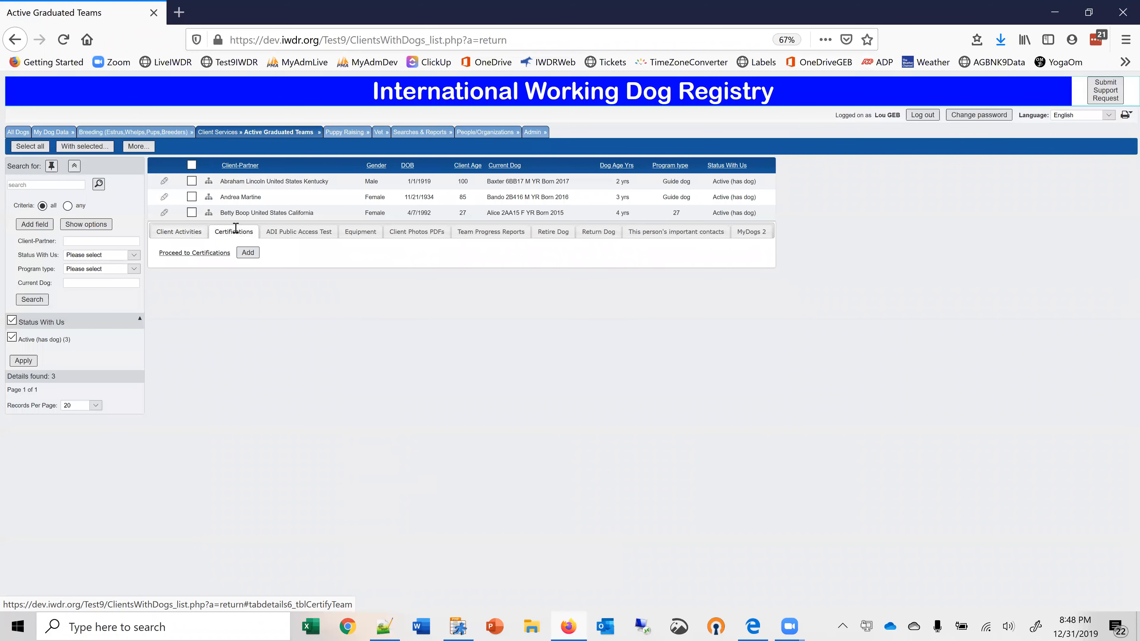
pyautogui.click(247, 252)
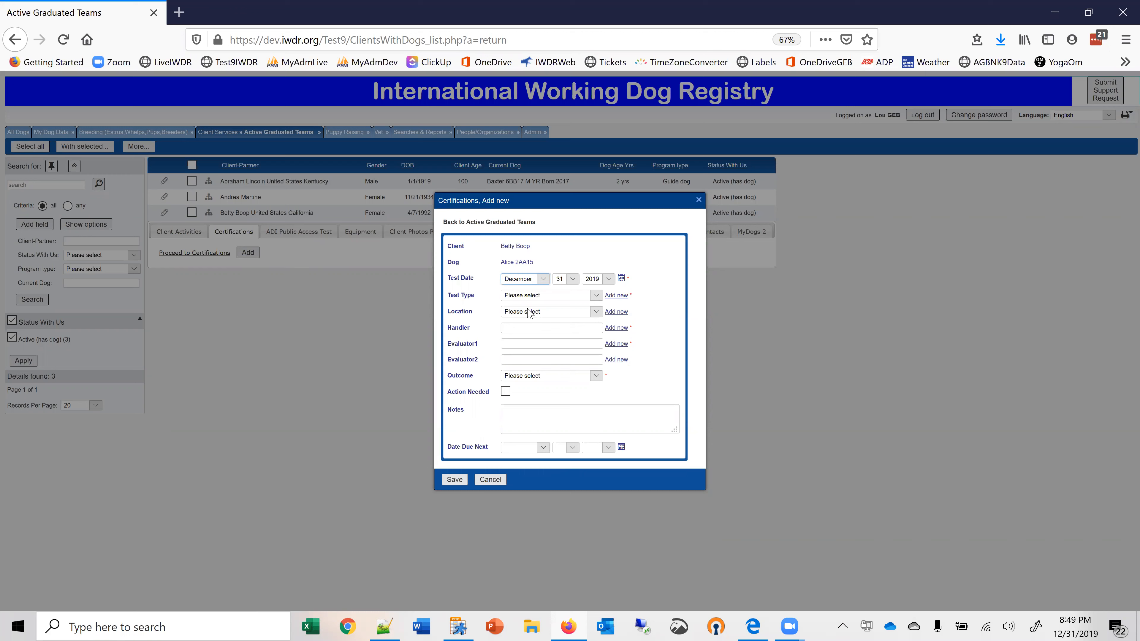
pyautogui.click(596, 296)
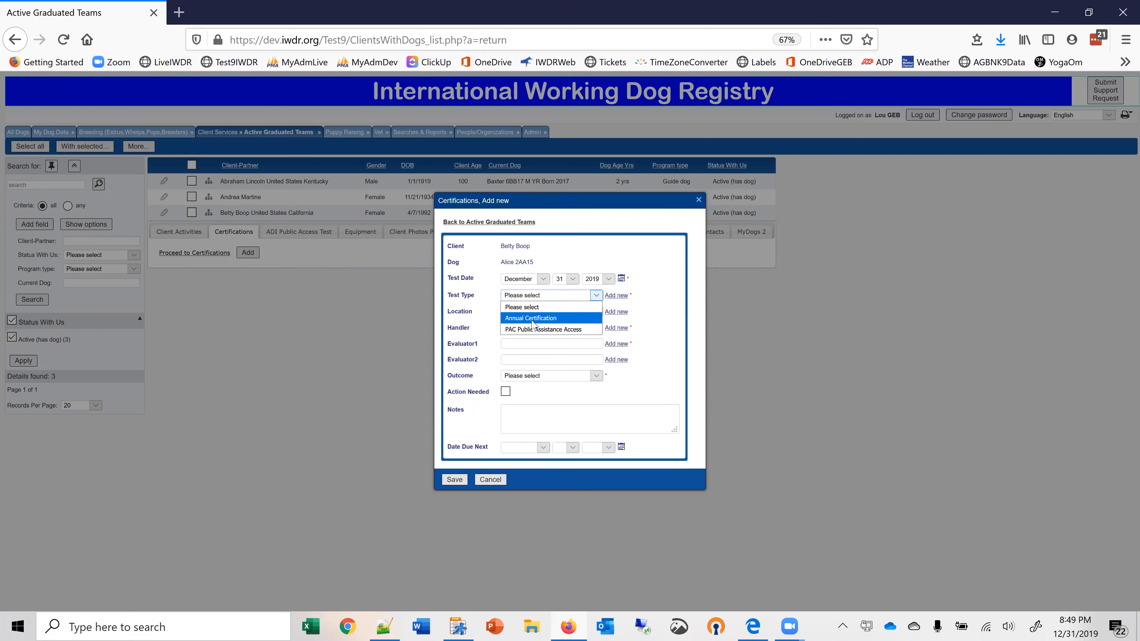
pyautogui.click(609, 298)
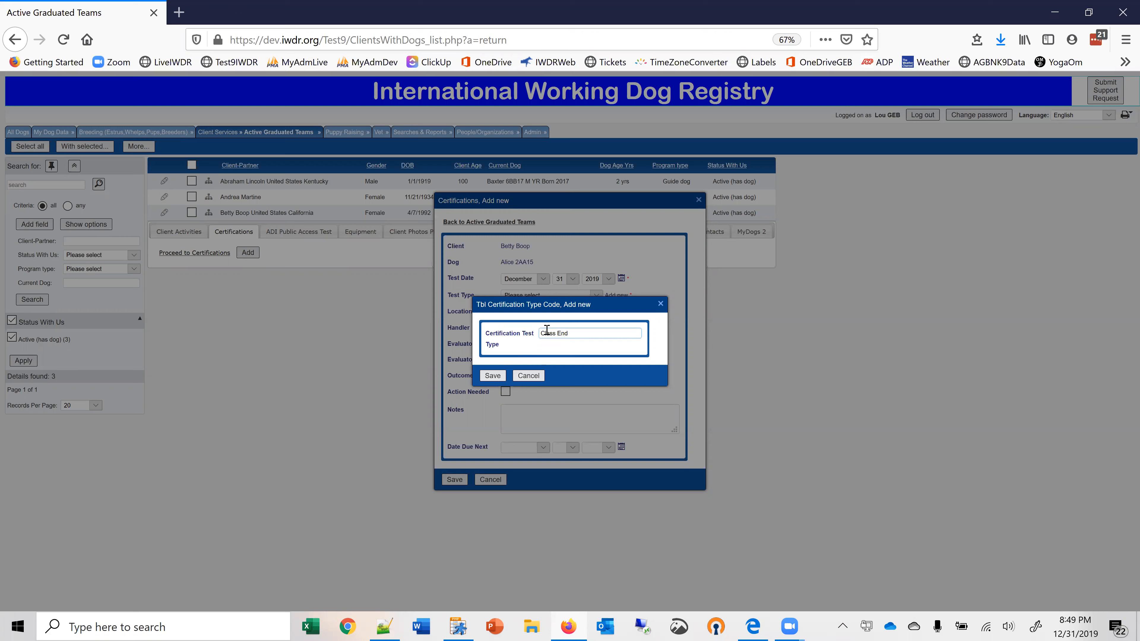
pyautogui.press('BackSpace')
pyautogui.press('BackSpace')
pyautogui.press('BackSpace')
pyautogui.press('BackSpace')
pyautogui.press('BackSpace')
pyautogui.press('BackSpace')
pyautogui.press('BackSpace')
pyautogui.press('BackSpace')
pyautogui.press('BackSpace')
pyautogui.press('BackSpace')
pyautogui.press('BackSpace')
pyautogui.write('1 month followup')
pyautogui.click(492, 375)
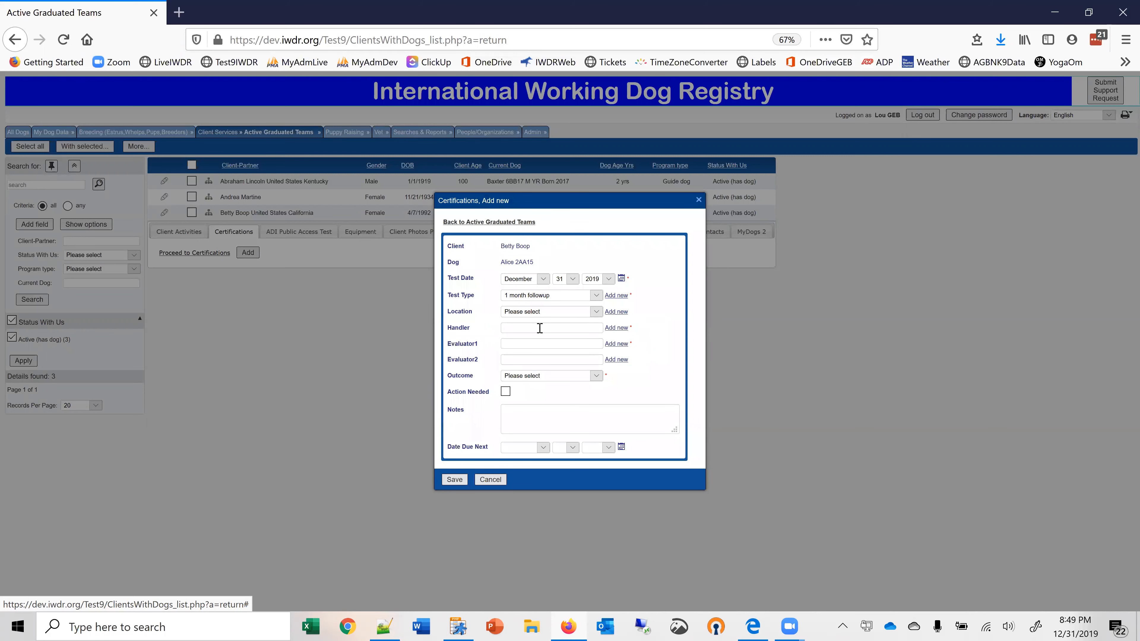
# Check the available test types and set the certification's location to Client's home route.
pyautogui.click(593, 297)
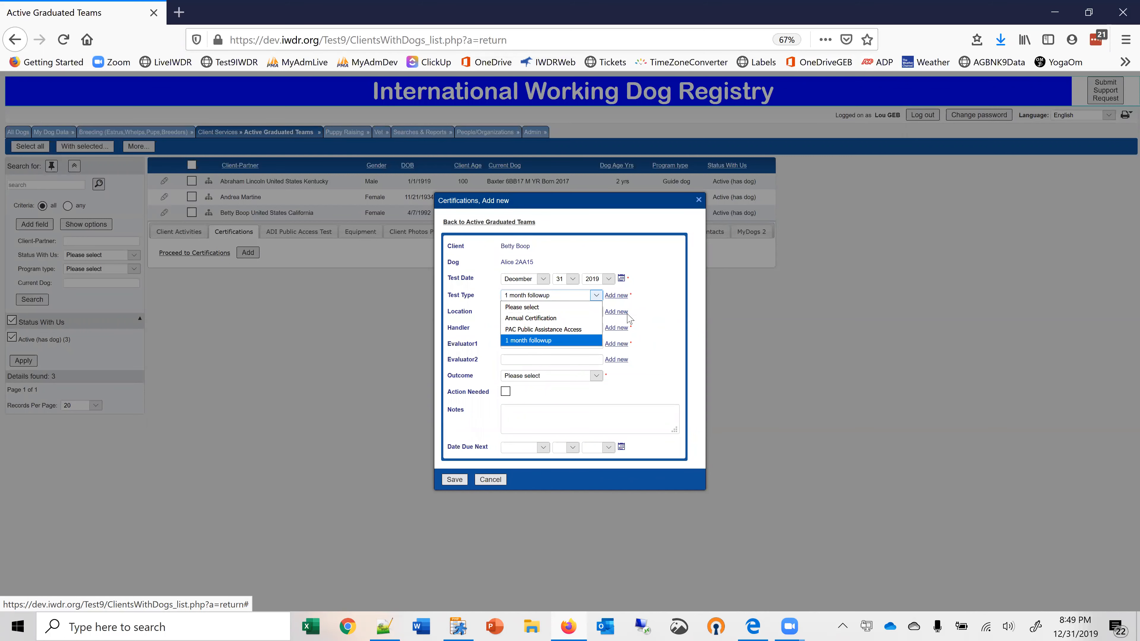
pyautogui.click(646, 318)
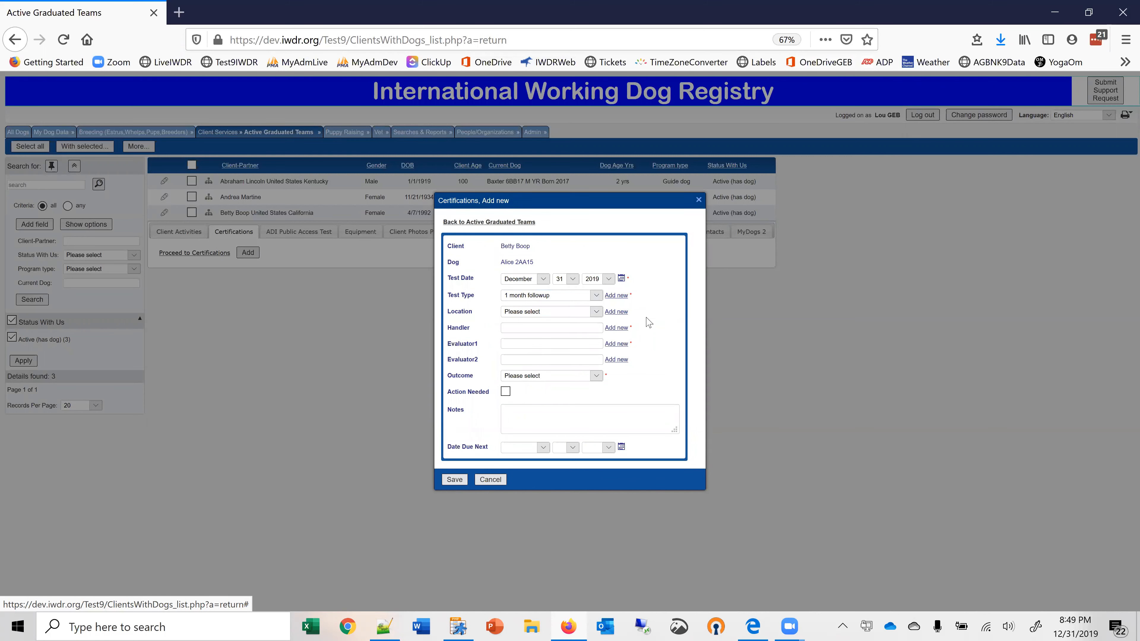
pyautogui.click(596, 312)
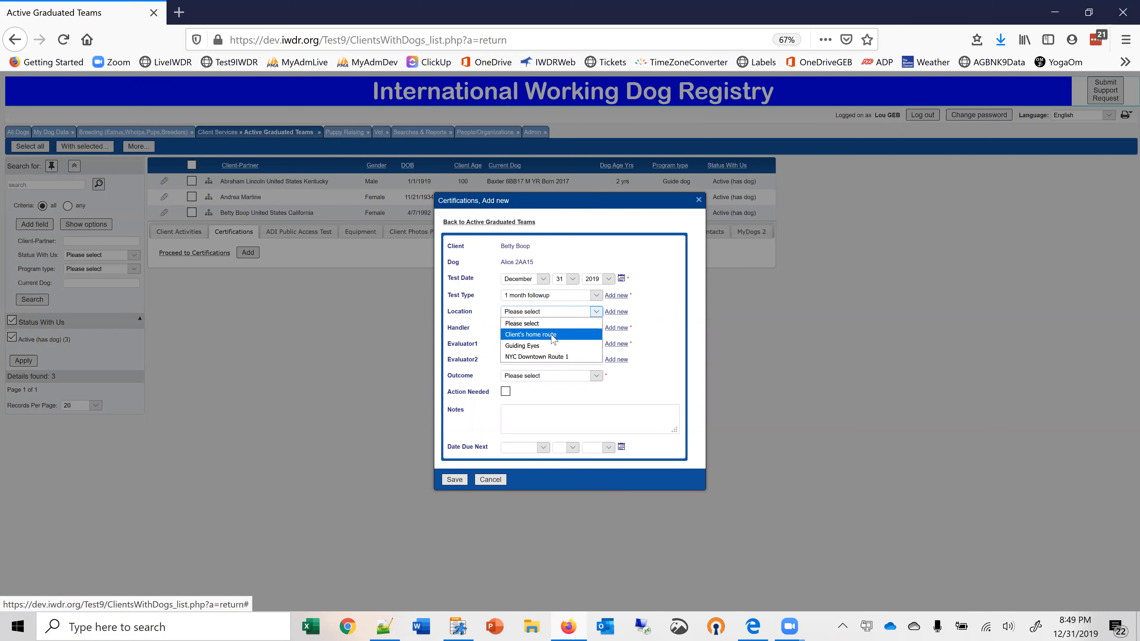
pyautogui.click(553, 335)
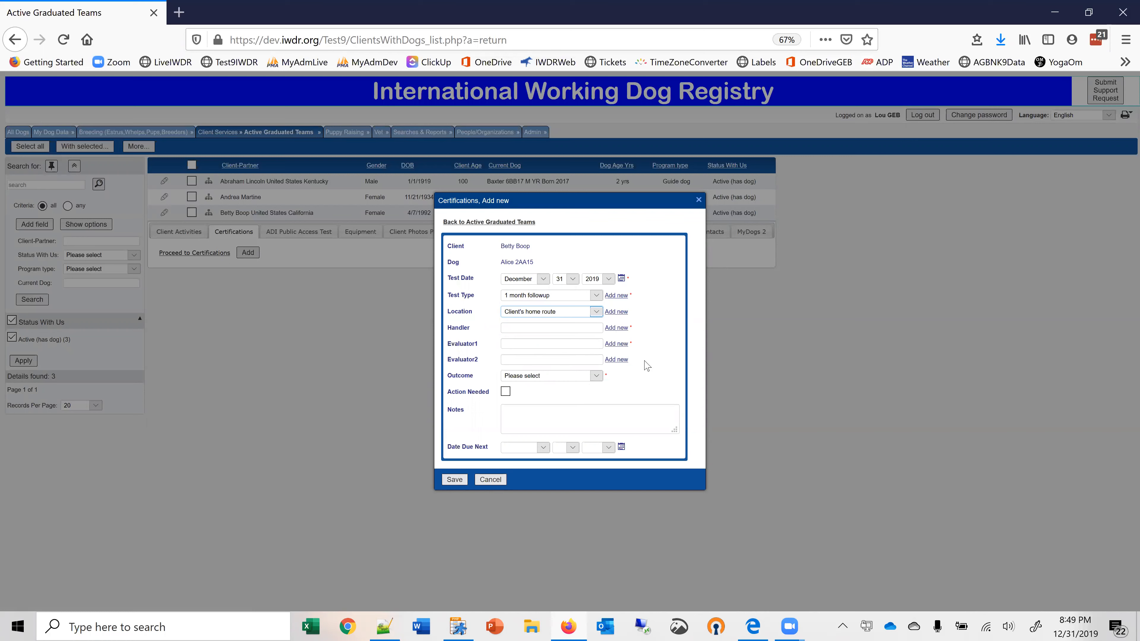
pyautogui.click(559, 327)
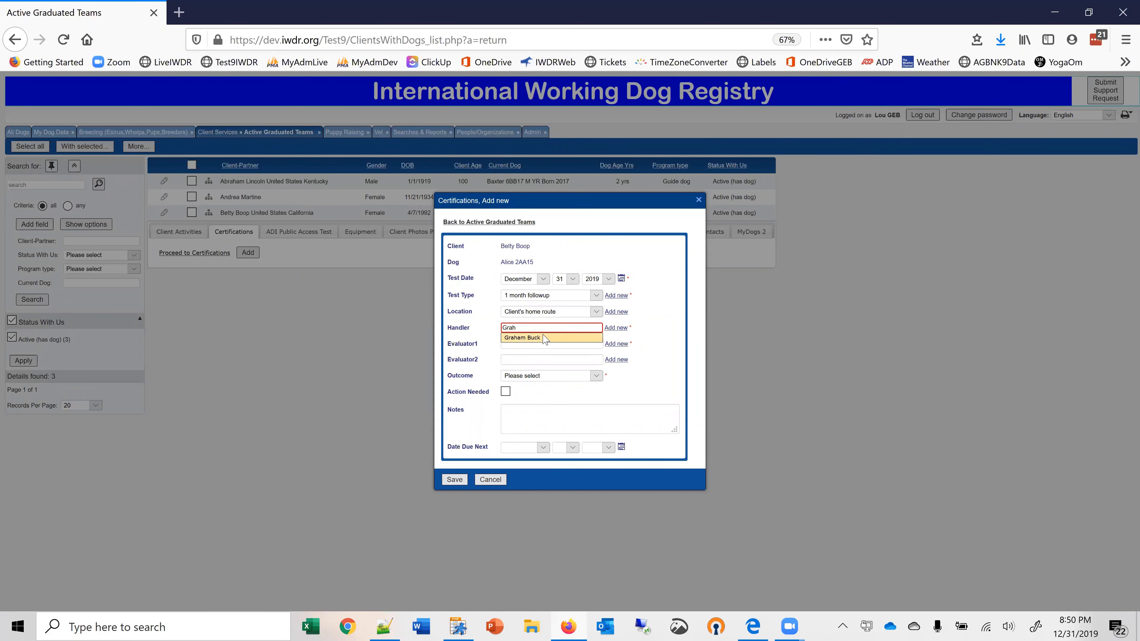
pyautogui.click(545, 340)
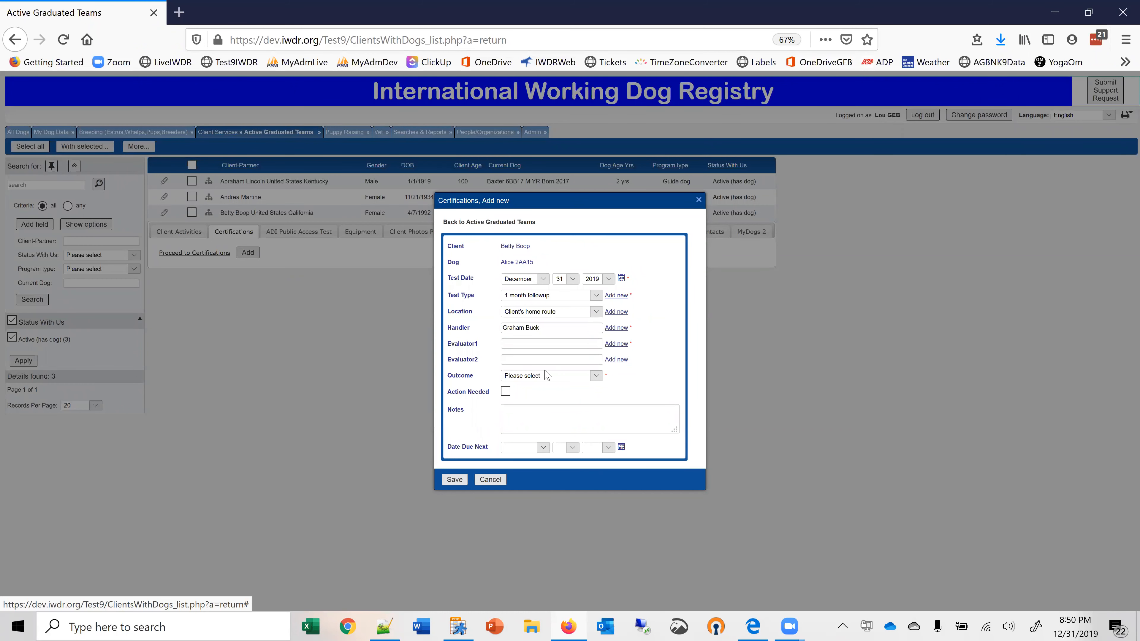
pyautogui.moveTo(541, 326); pyautogui.dragTo(488, 322)
pyautogui.press('BackSpace')
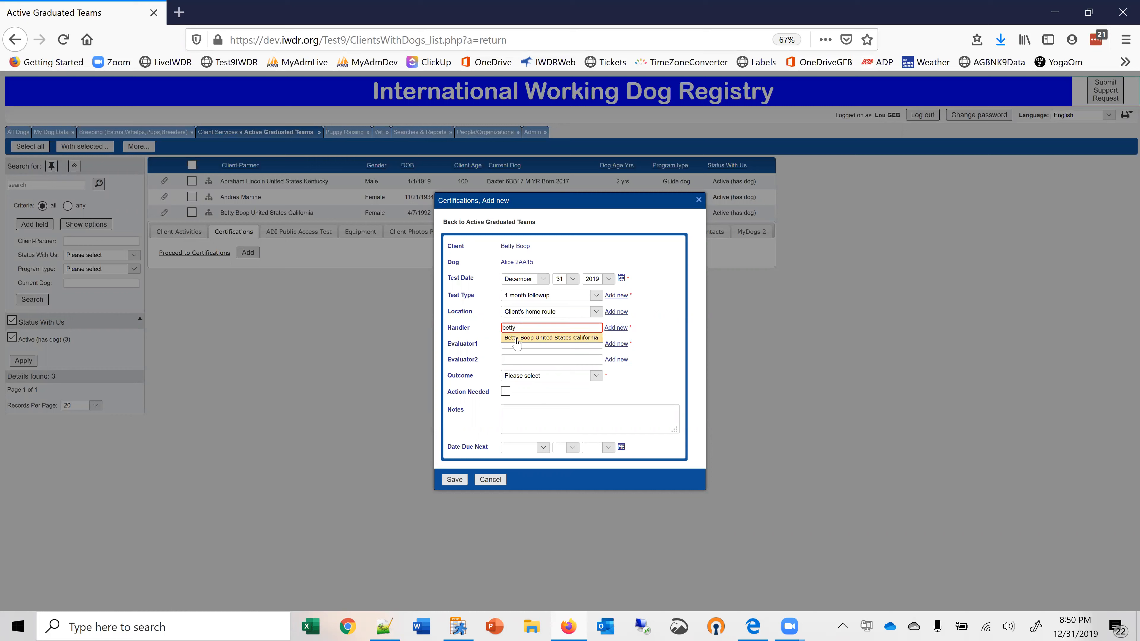
# Complete the certification with the California client as handler, the first evaluator's name and the outcome Pass-Probational, and save it.
pyautogui.click(516, 337)
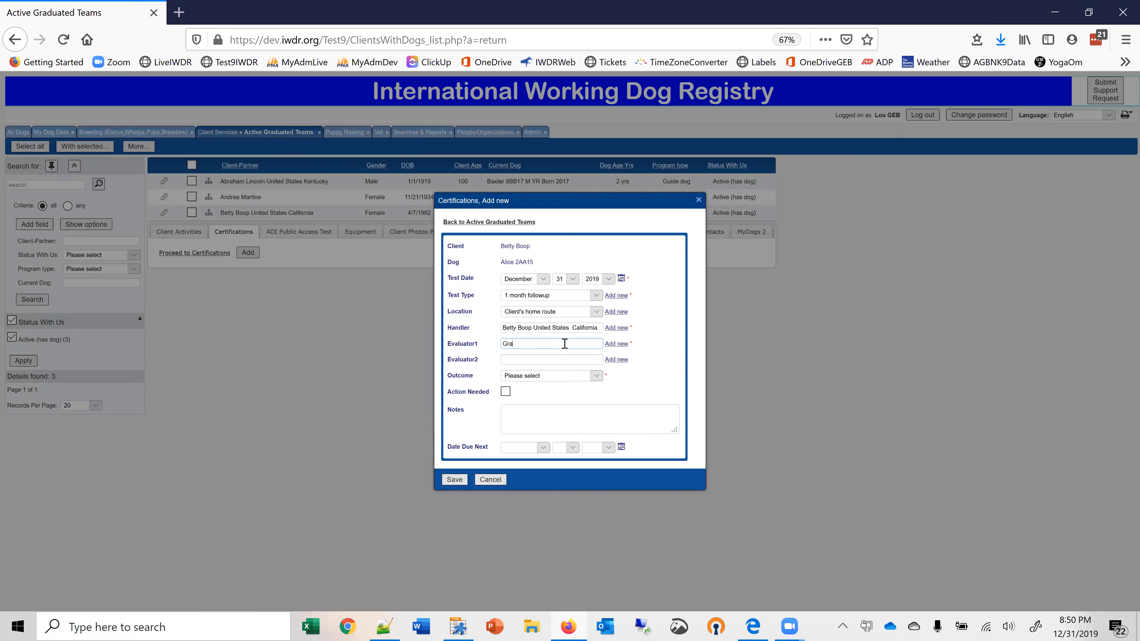
pyautogui.click(550, 359)
pyautogui.click(595, 377)
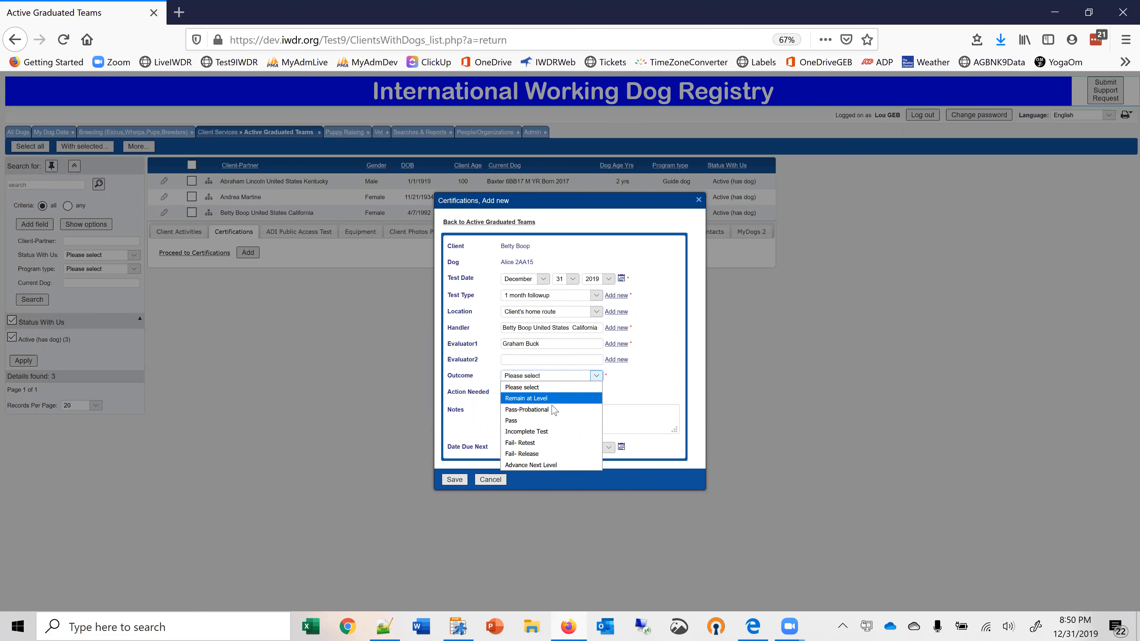
pyautogui.click(552, 411)
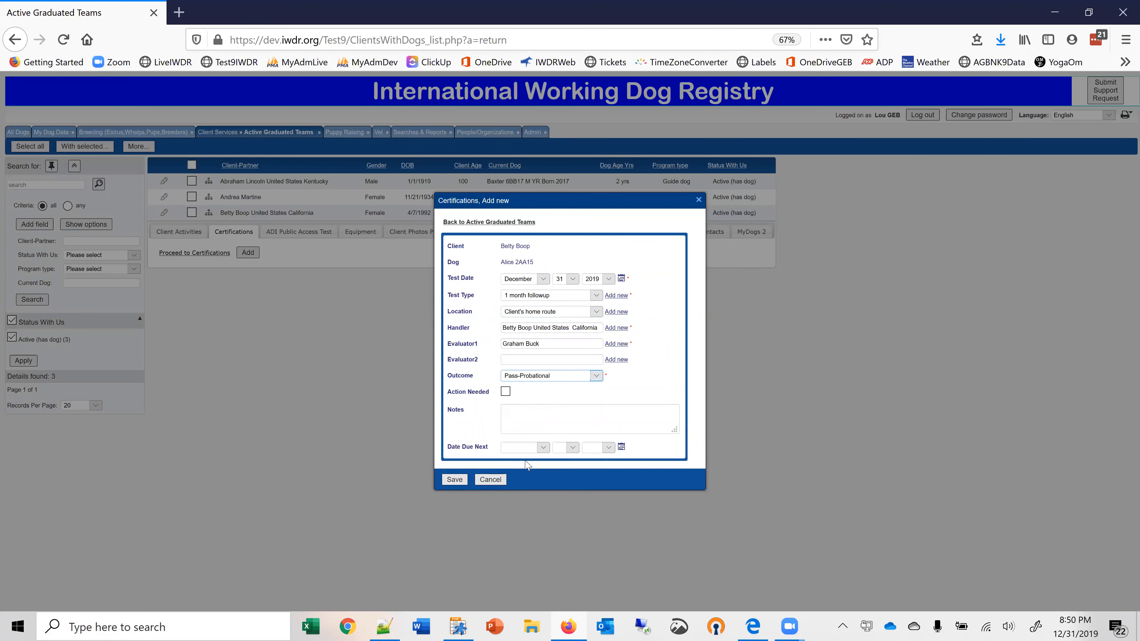
pyautogui.click(455, 480)
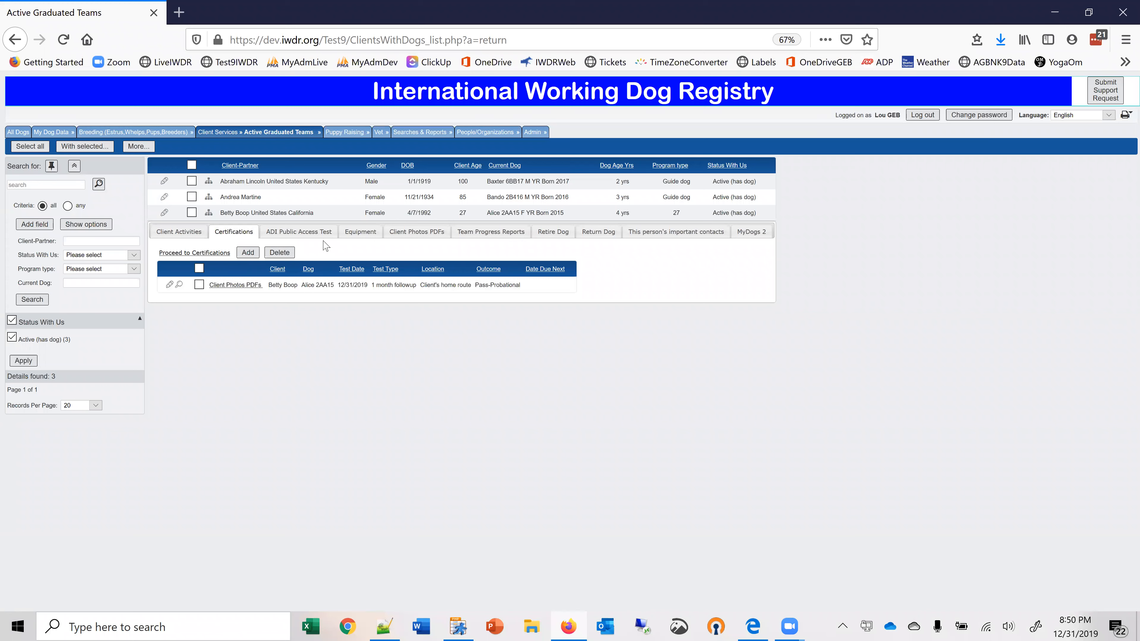
# Examine the outcome options and rating sections of a new ADI Public Access Test for the team, and discard the form.
pyautogui.click(296, 232)
pyautogui.click(275, 253)
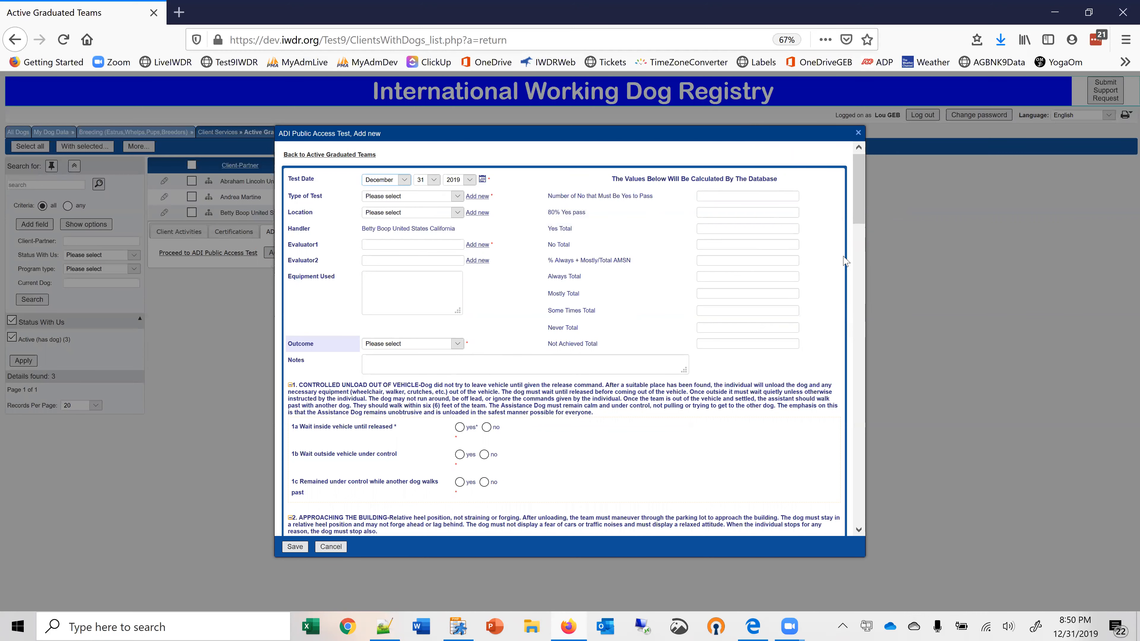
pyautogui.moveTo(858, 217); pyautogui.dragTo(857, 244)
pyautogui.click(458, 197)
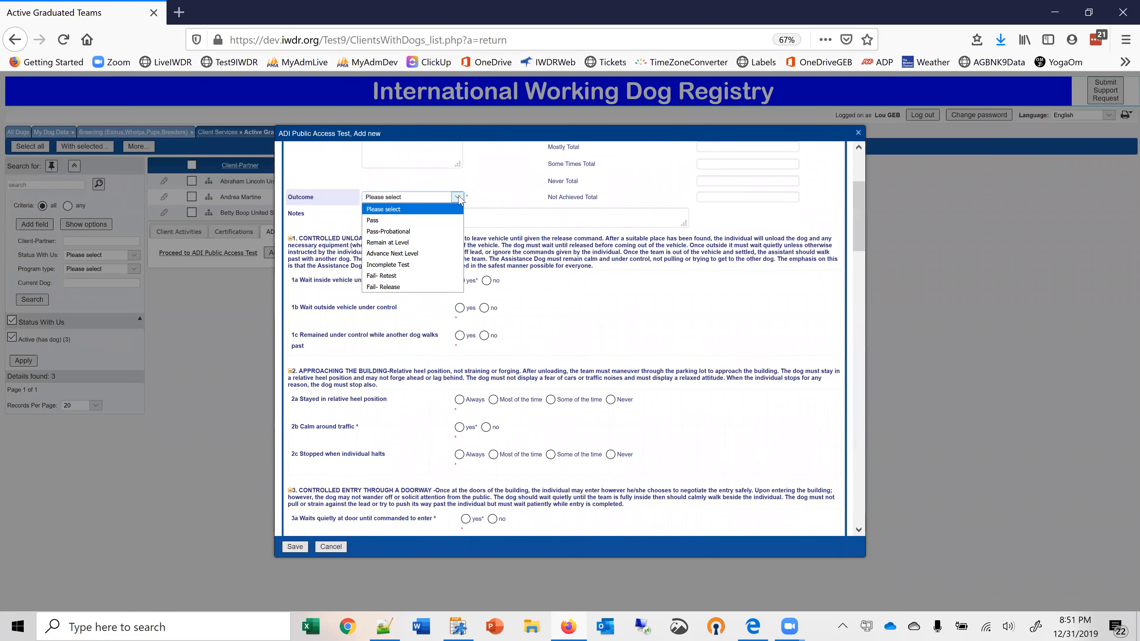
pyautogui.click(494, 197)
pyautogui.moveTo(859, 228); pyautogui.dragTo(920, 526)
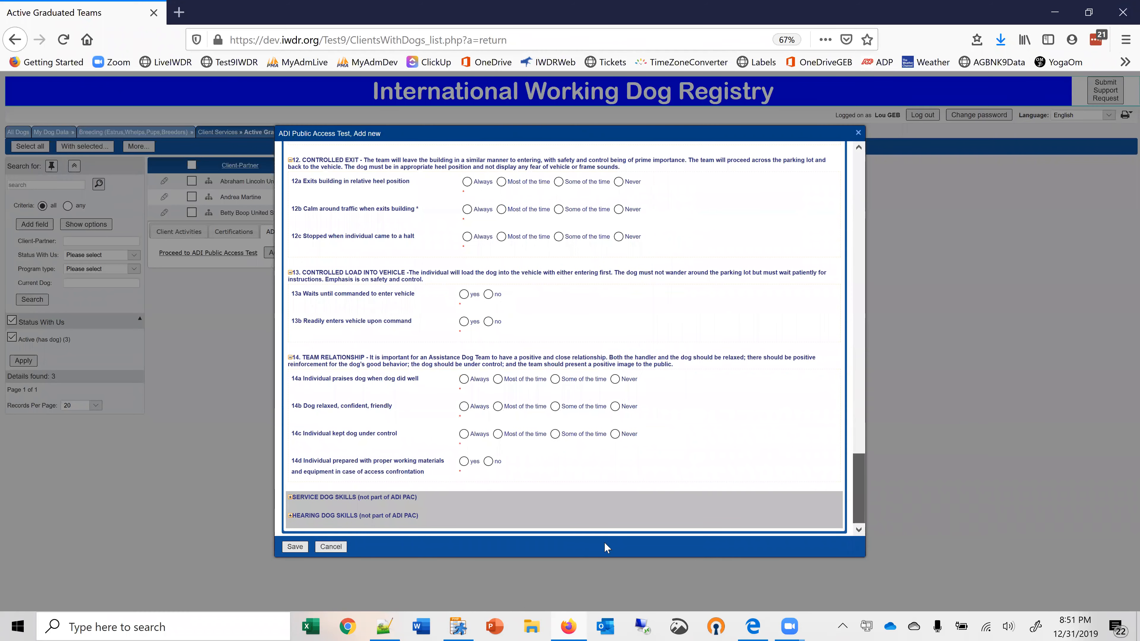
pyautogui.click(331, 546)
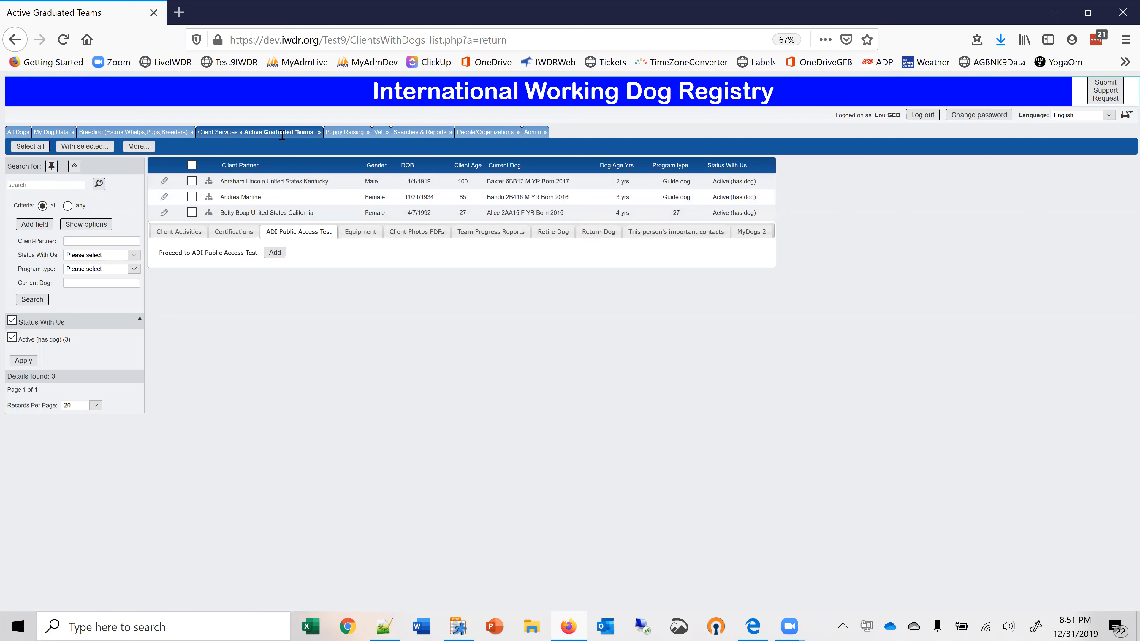
# Start a new facility record in the client services' Facility Basic Info section.
pyautogui.moveTo(269, 132)
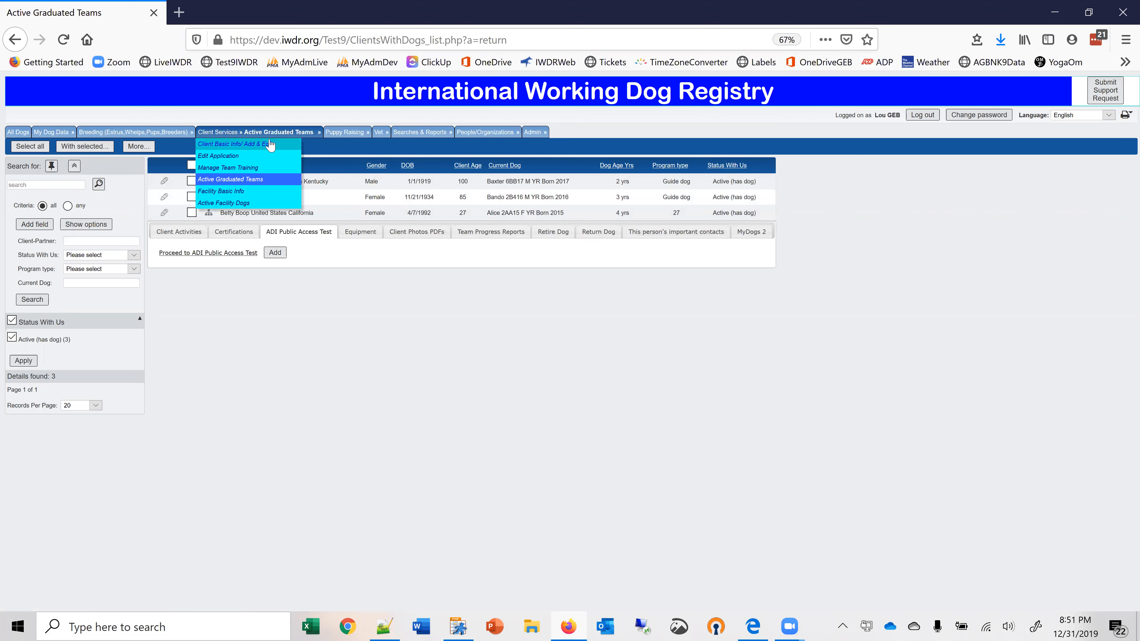
pyautogui.click(229, 192)
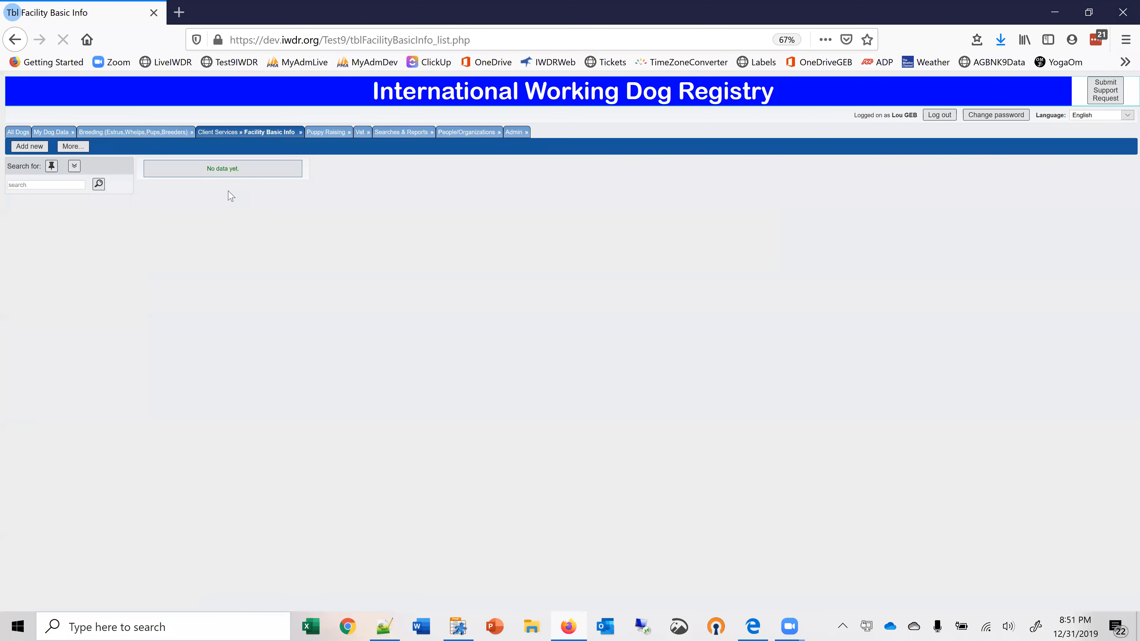
pyautogui.click(20, 148)
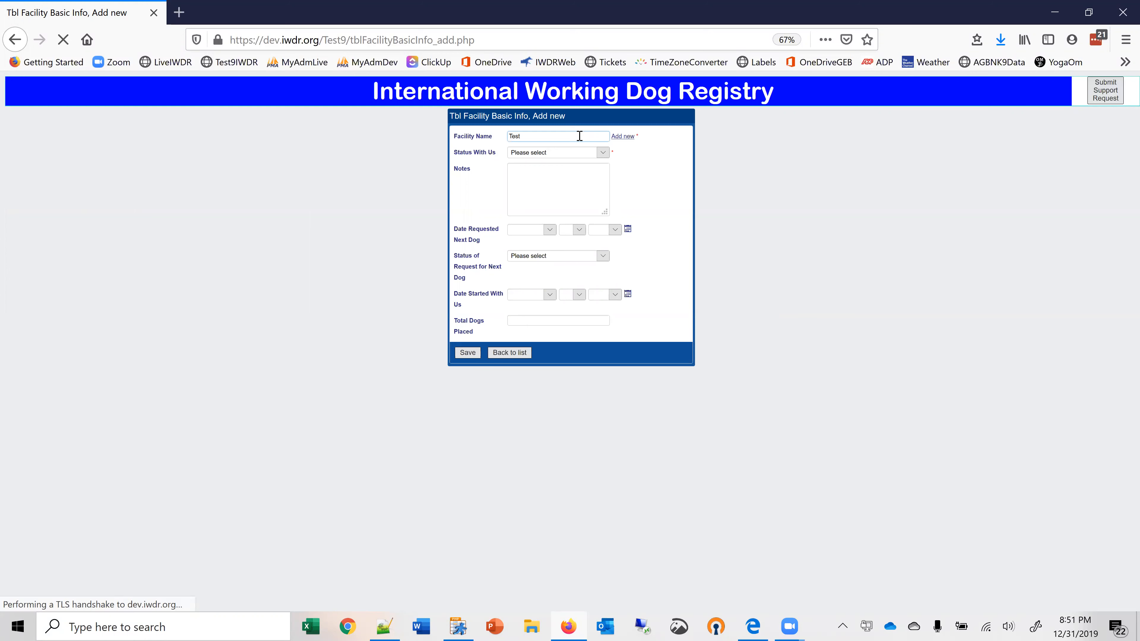
pyautogui.press('BackSpace')
pyautogui.write('Facil')
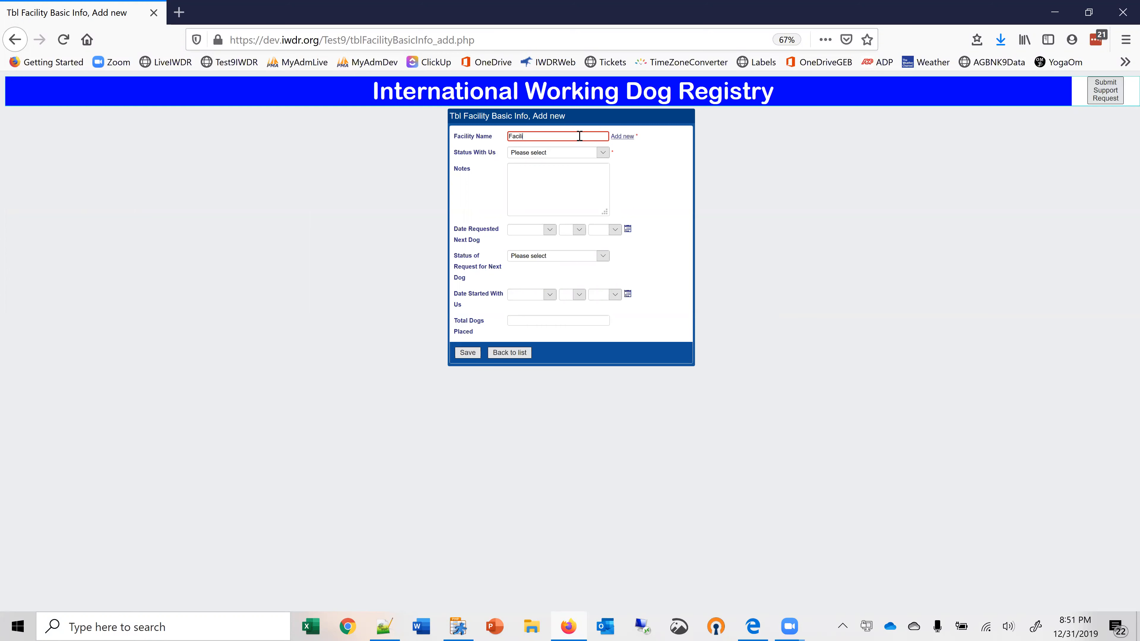
pyautogui.moveTo(548, 137); pyautogui.dragTo(502, 138)
pyautogui.press('BackSpace')
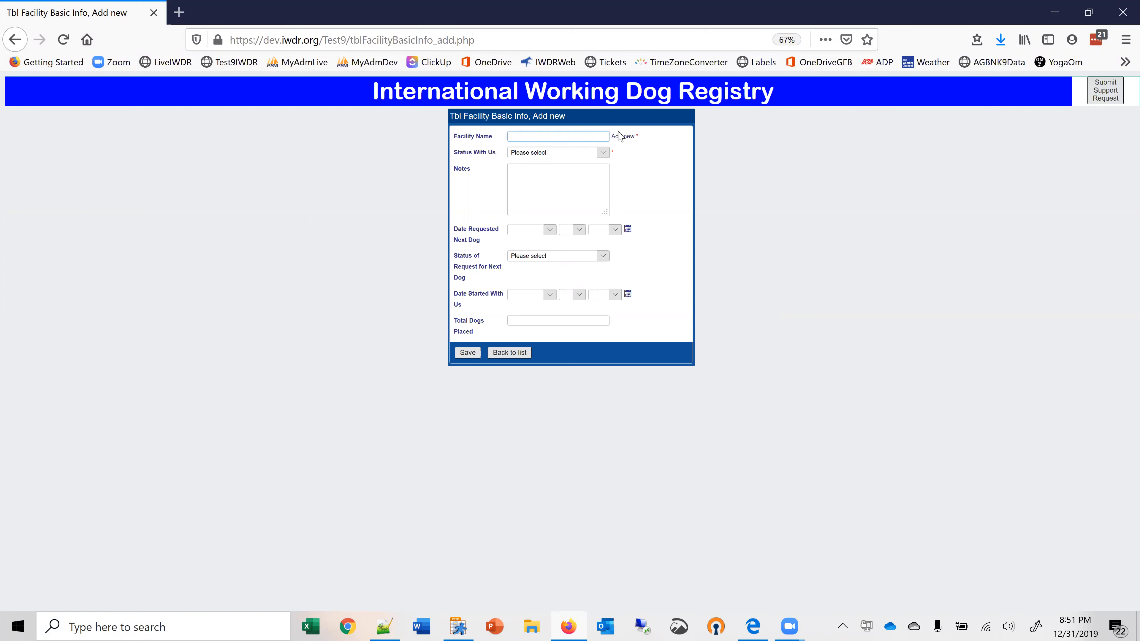
# Create the organization "New York Center for Autism" for the facility as a Social Services Agency or Organization in New York, United States.
pyautogui.click(623, 136)
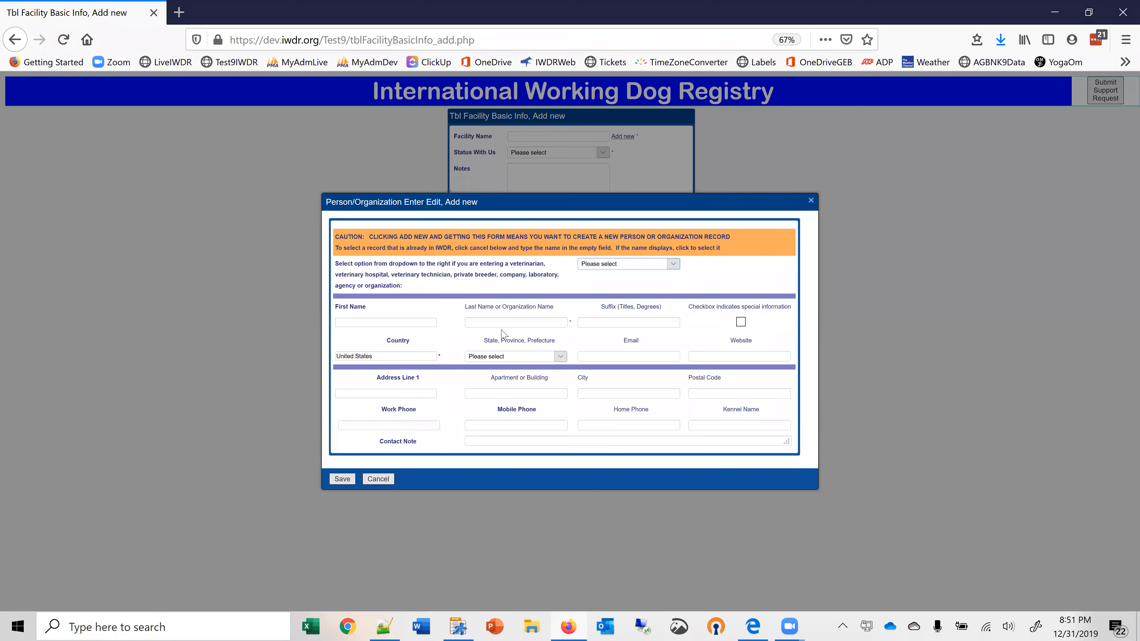
pyautogui.click(673, 264)
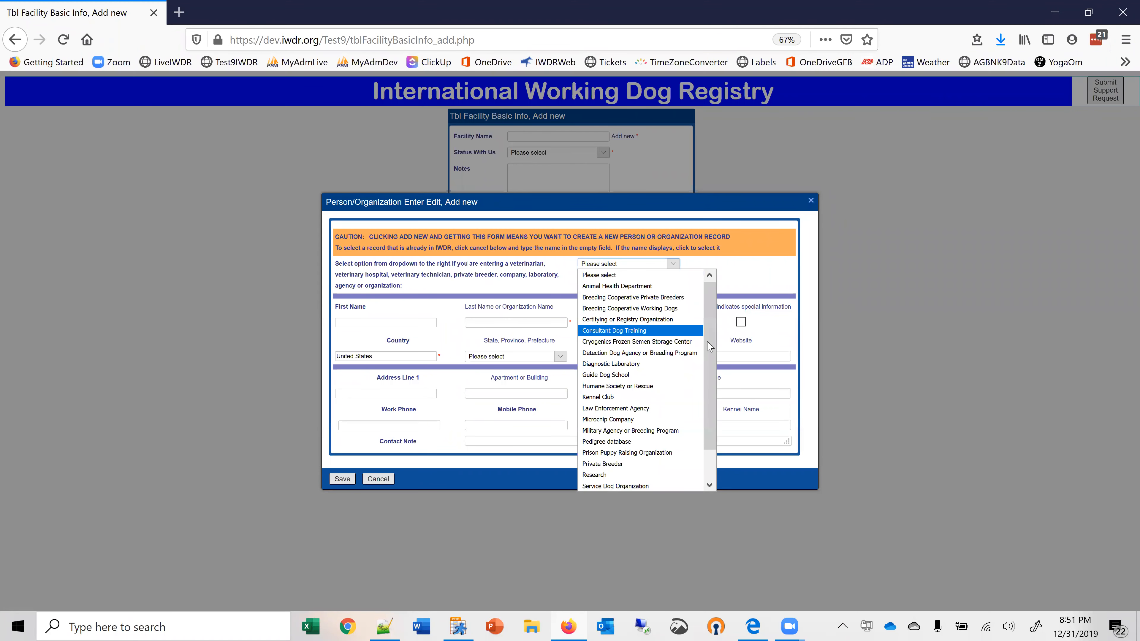
pyautogui.scroll(-1, 711, 359)
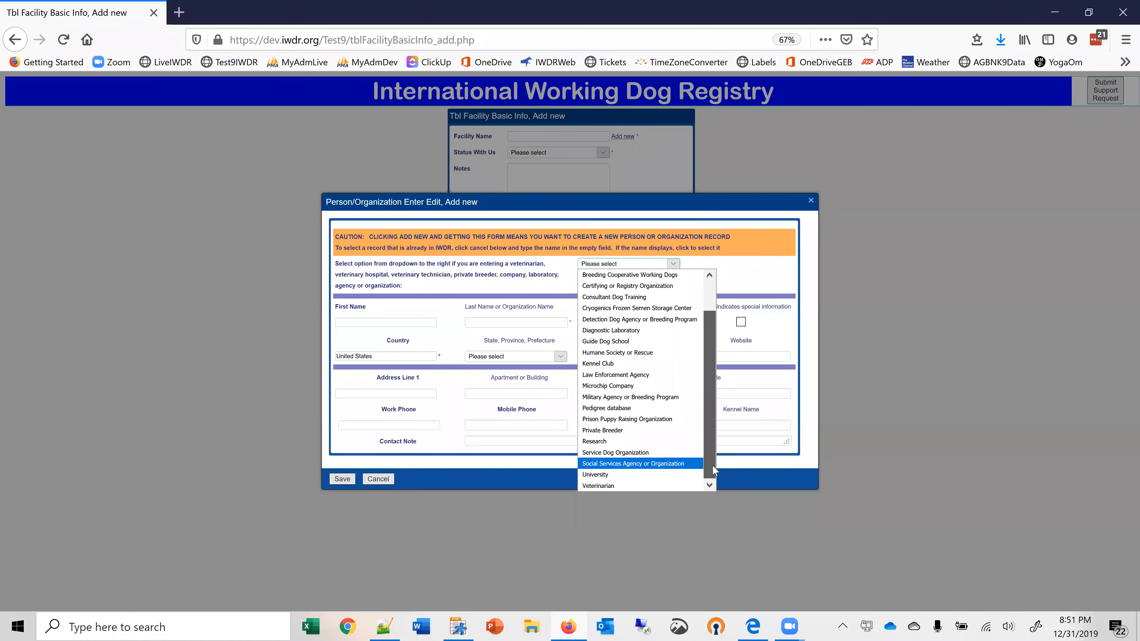
pyautogui.click(655, 463)
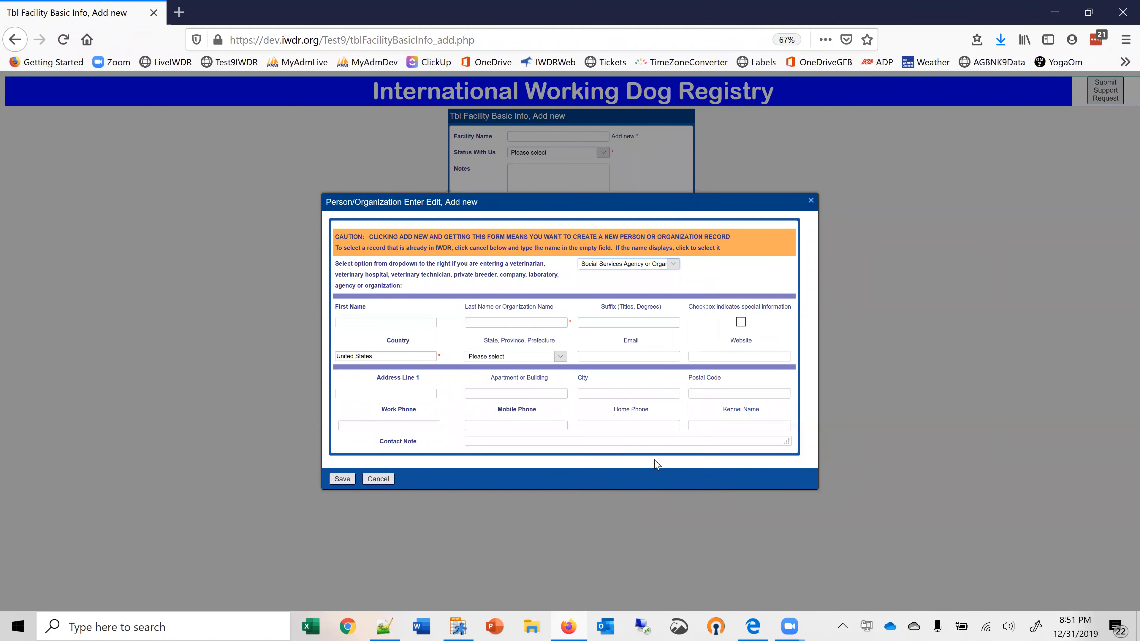
pyautogui.click(486, 321)
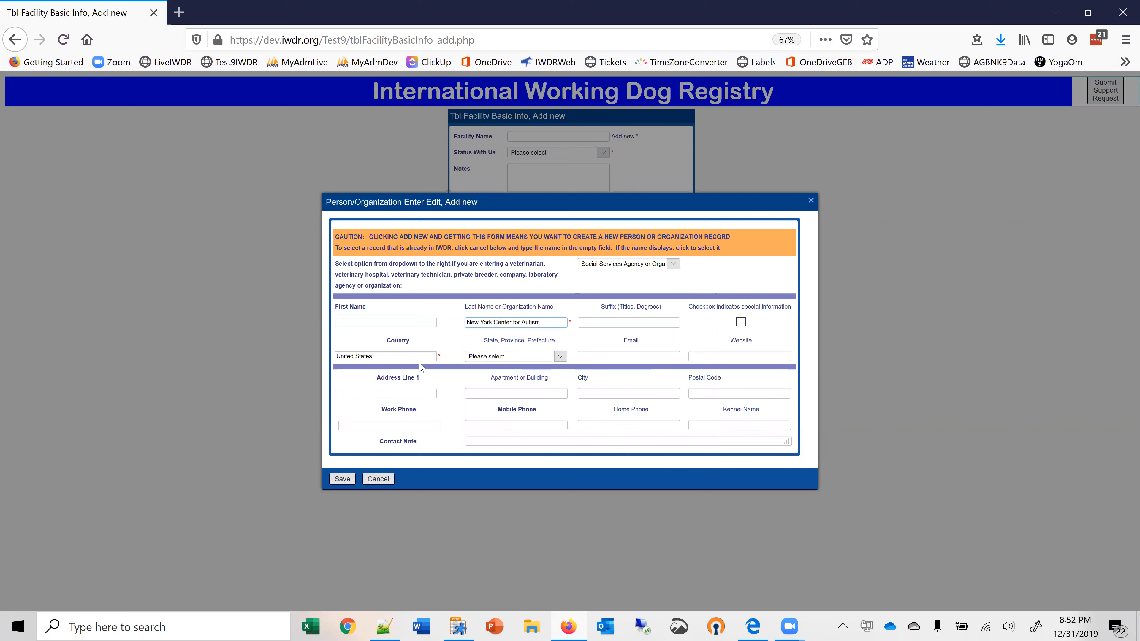
pyautogui.click(561, 359)
pyautogui.moveTo(564, 405); pyautogui.dragTo(560, 505)
pyautogui.click(498, 539)
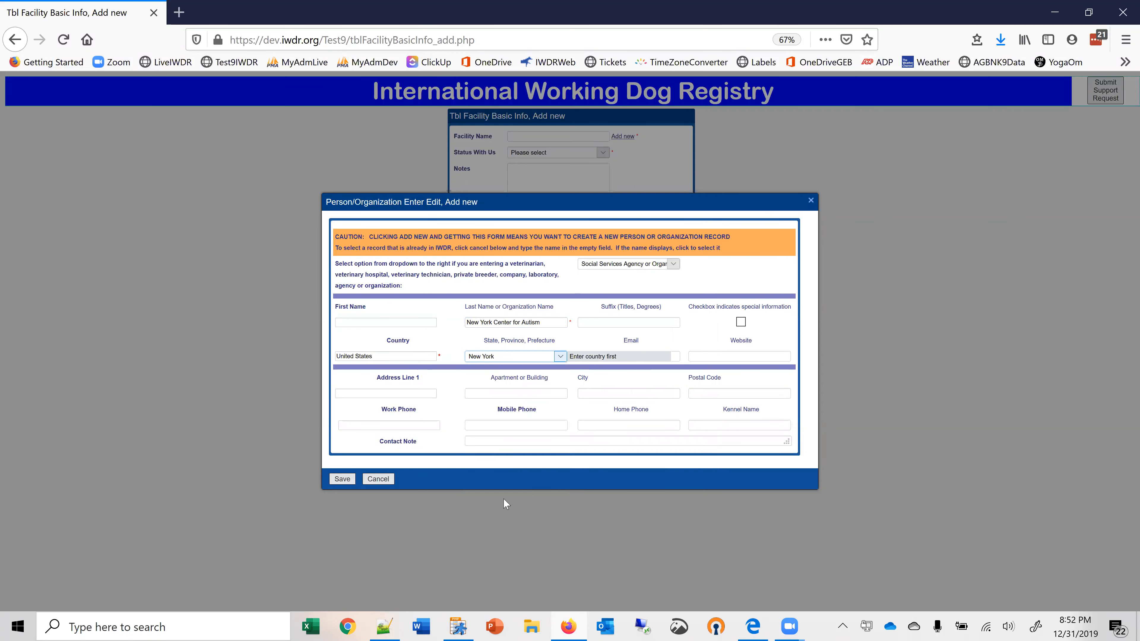
pyautogui.click(349, 481)
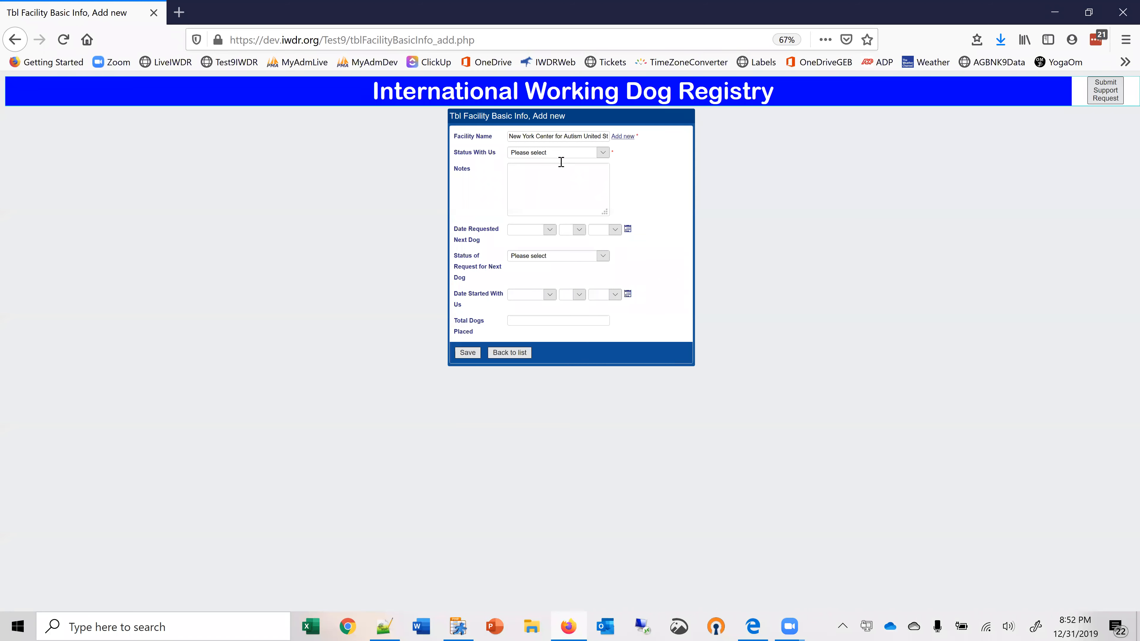
# Set the new facility's Status With Us to "Applicant new".
pyautogui.click(603, 153)
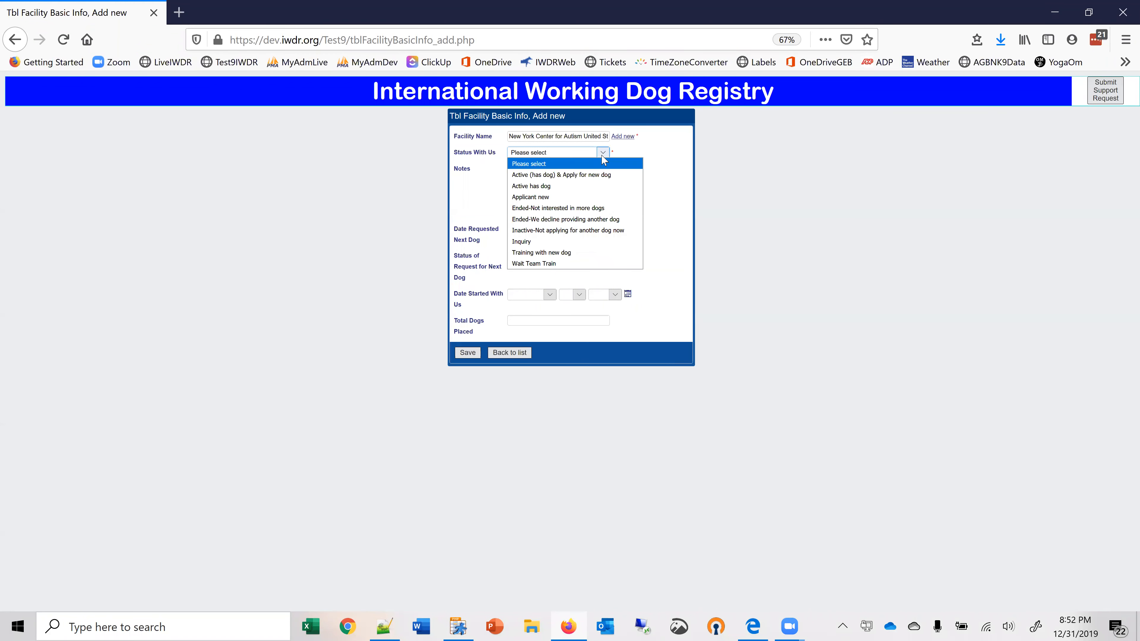
pyautogui.click(543, 198)
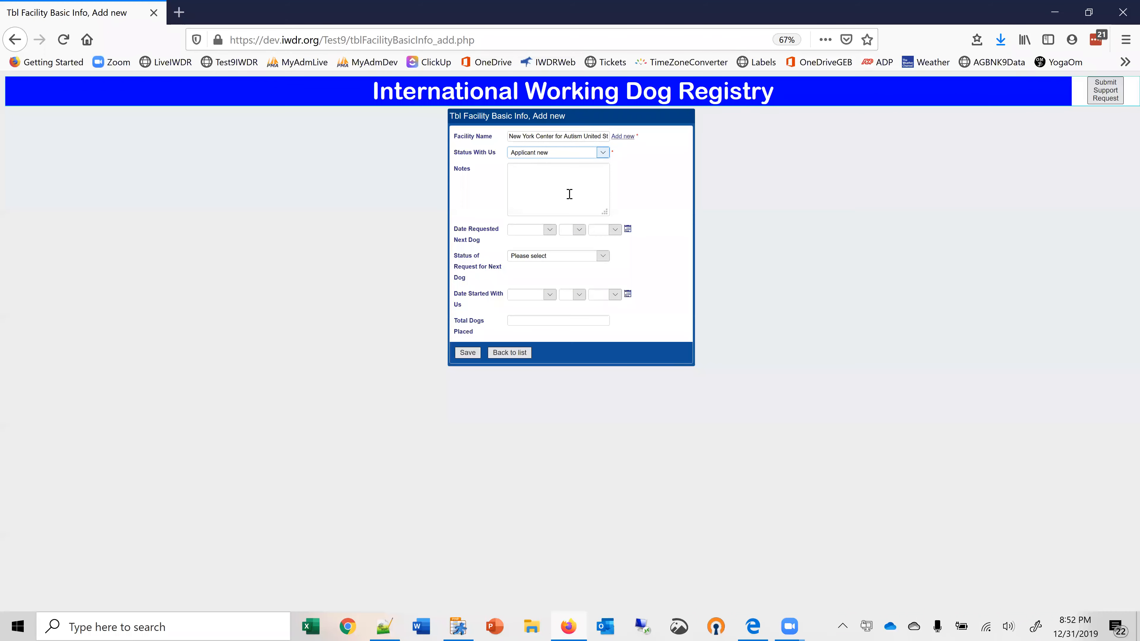
# Set the facility's Date Requested Next Dog to December 31, 2019 and its Status of Request for Next Dog to "Screening".
pyautogui.click(627, 230)
pyautogui.click(564, 395)
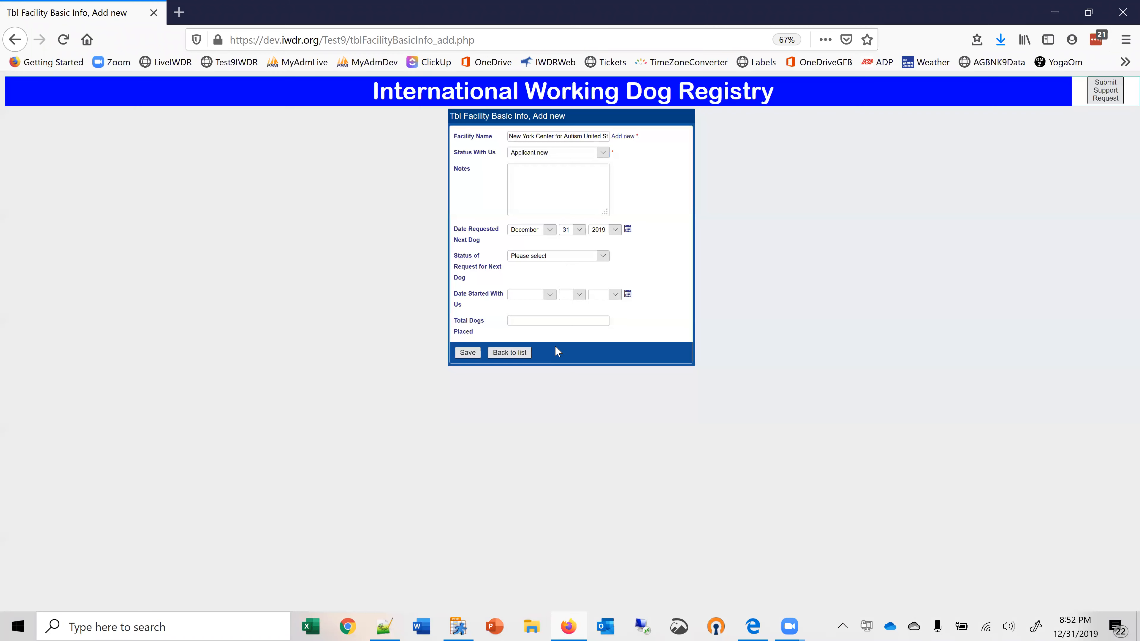
pyautogui.click(602, 257)
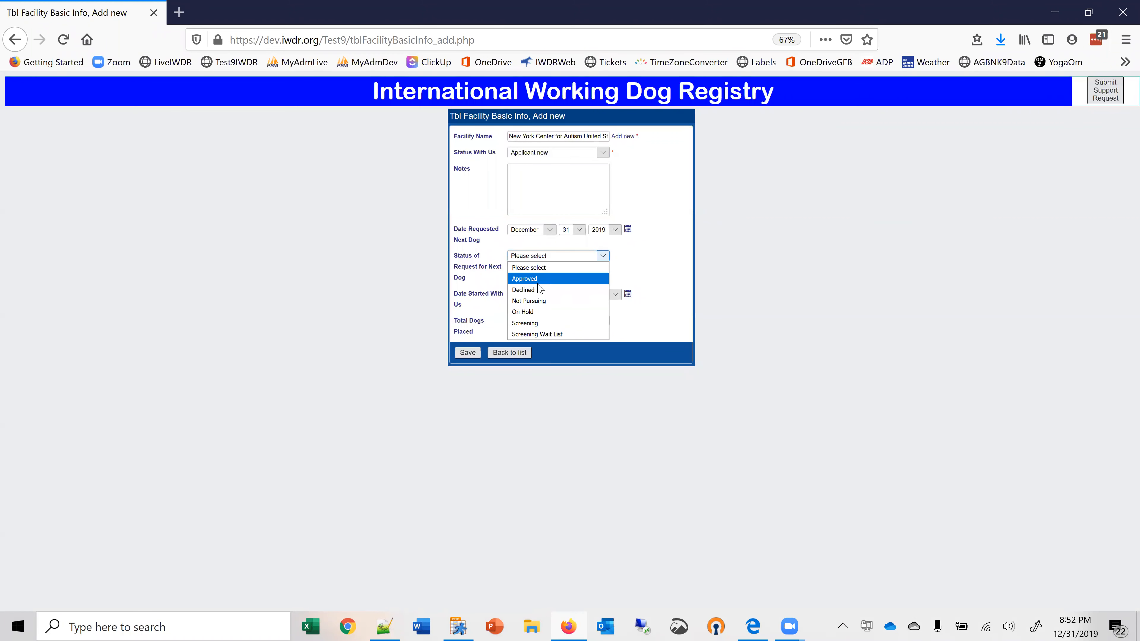
pyautogui.click(540, 323)
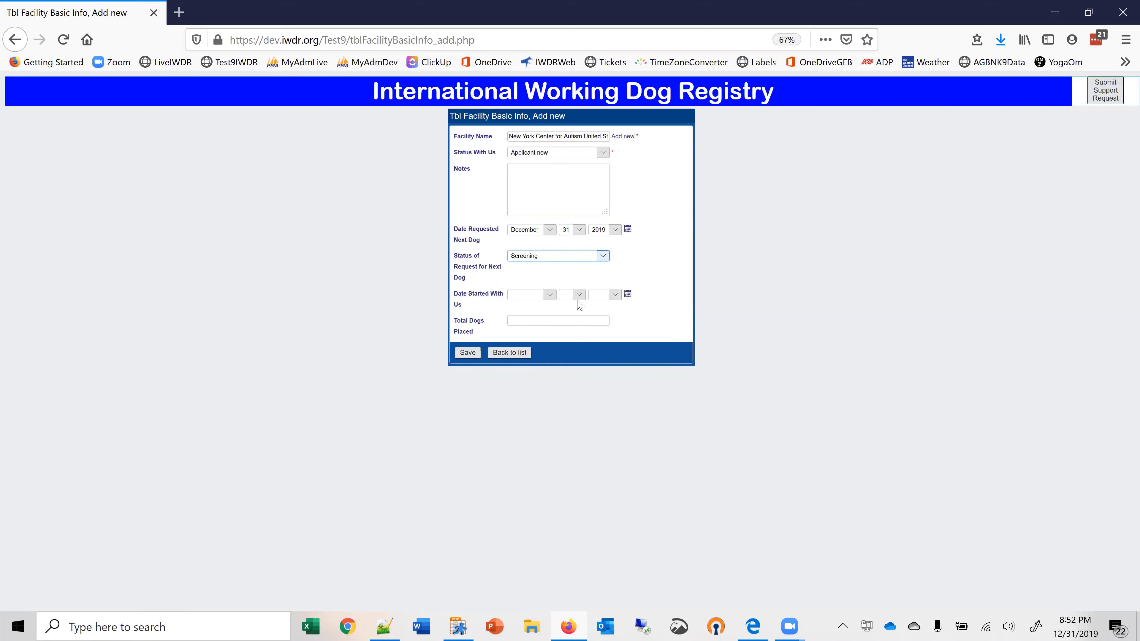
# Set the facility's Date Started With Us to December 31, 2019 and save the record.
pyautogui.click(627, 296)
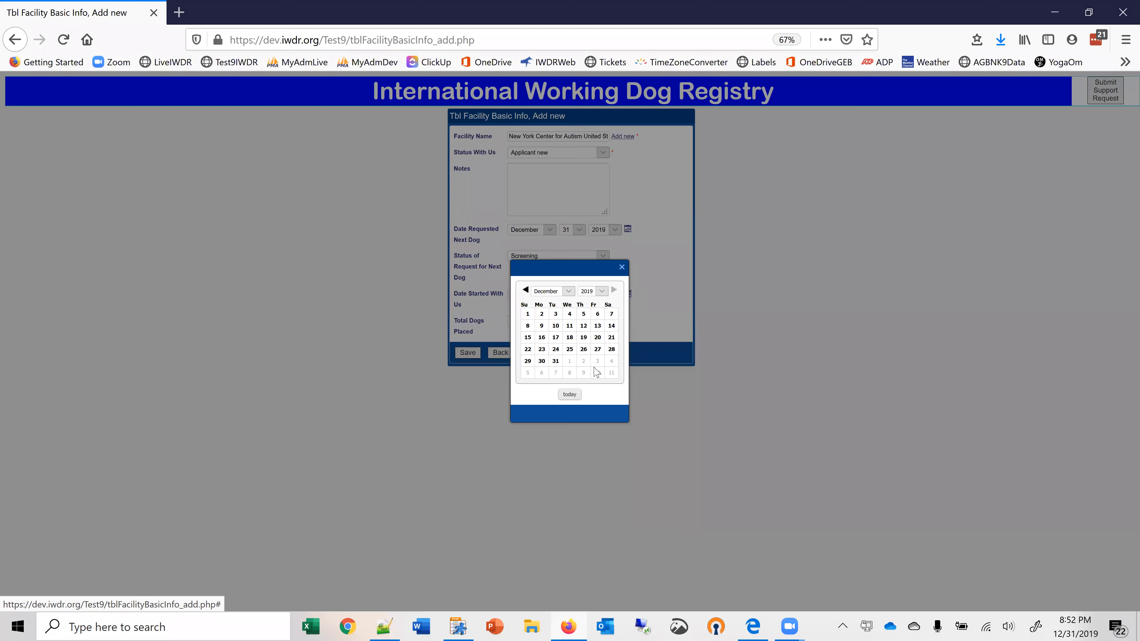
pyautogui.click(566, 395)
pyautogui.click(467, 353)
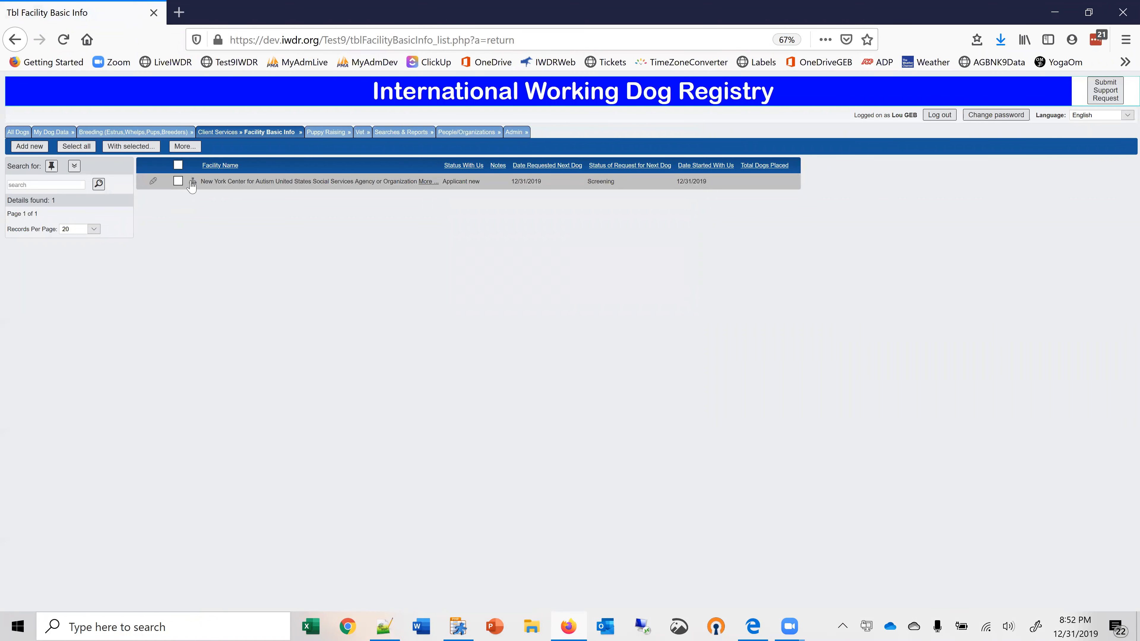
# Review the related-record categories of the saved facility and the available Client Services pages.
pyautogui.moveTo(192, 183)
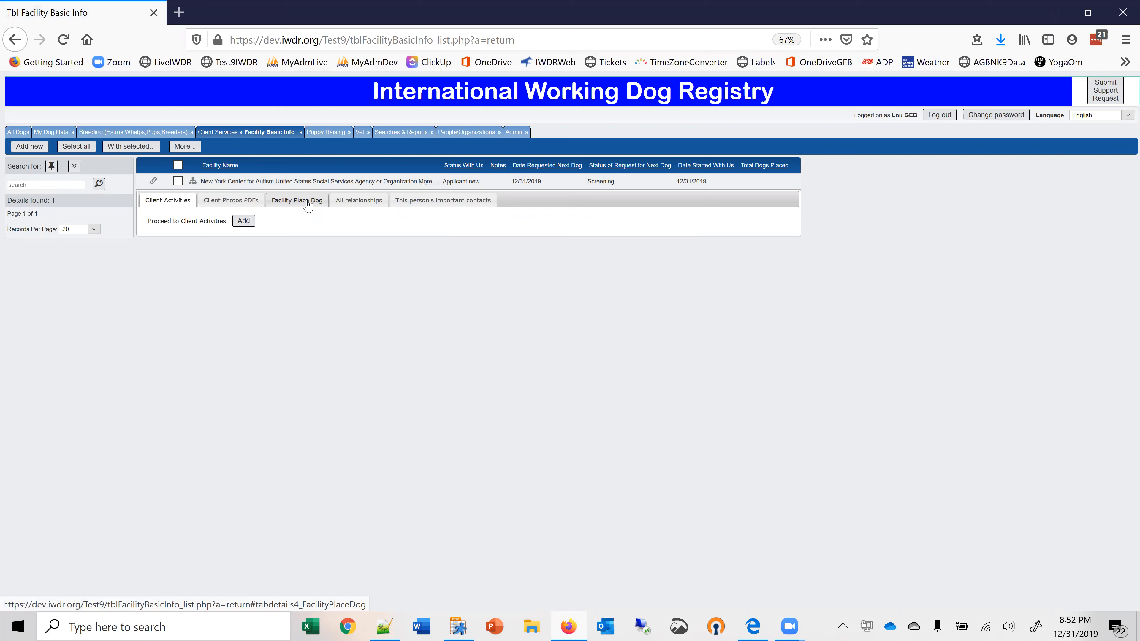
pyautogui.moveTo(269, 132)
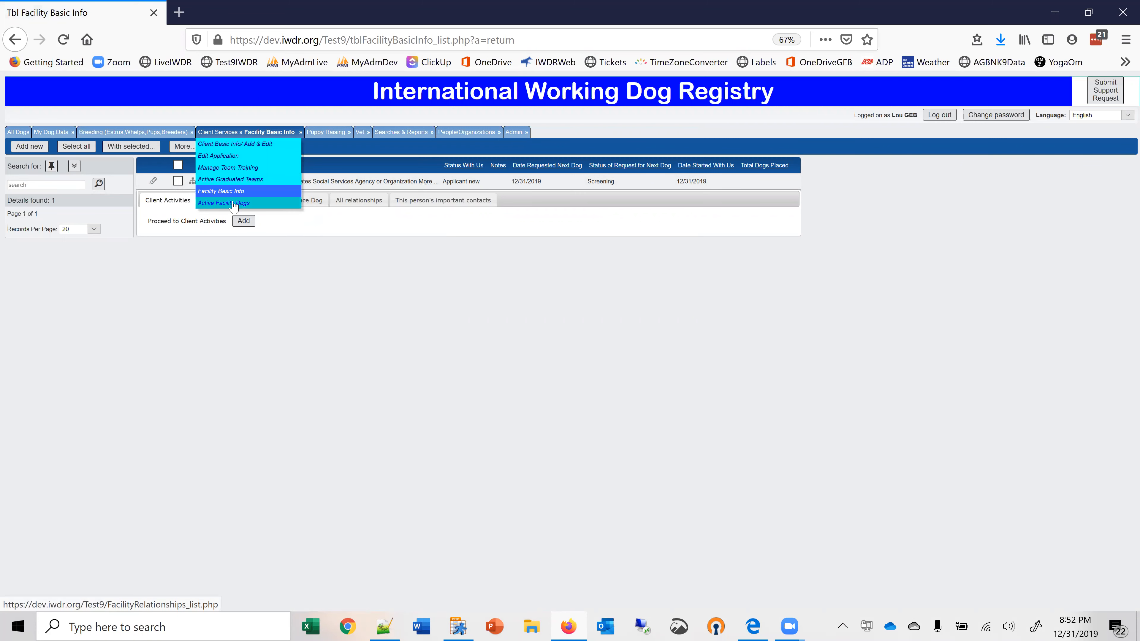